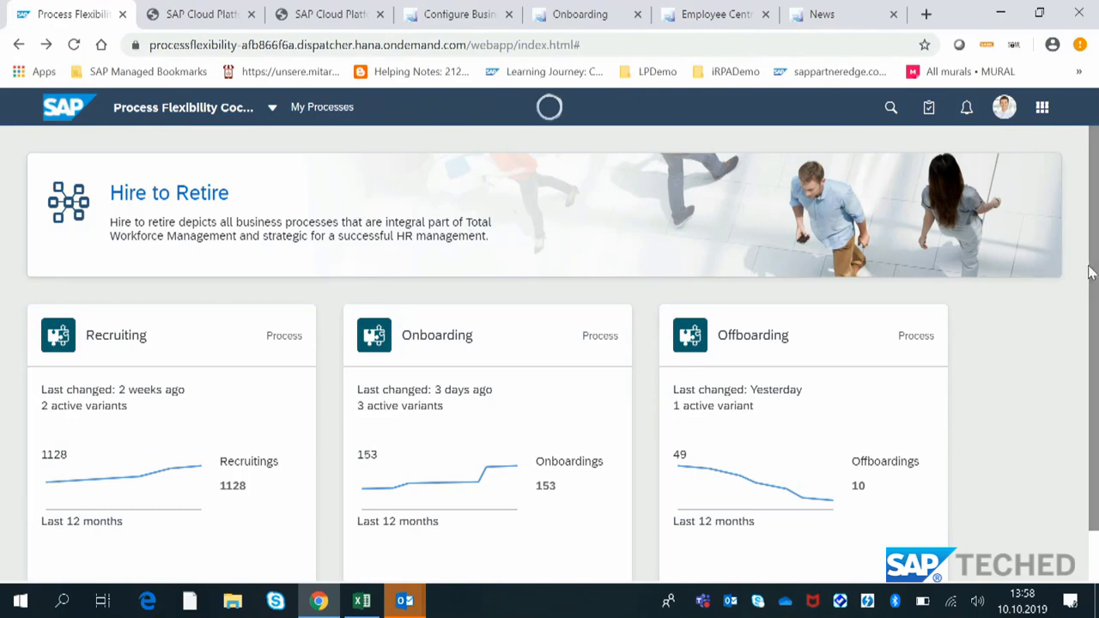
# Open the Onboarding process and look through its overview cards, from Process Variants and Decisions down to Live Processes and Surveys.
pyautogui.moveTo(1092, 284); pyautogui.dragTo(1095, 348)
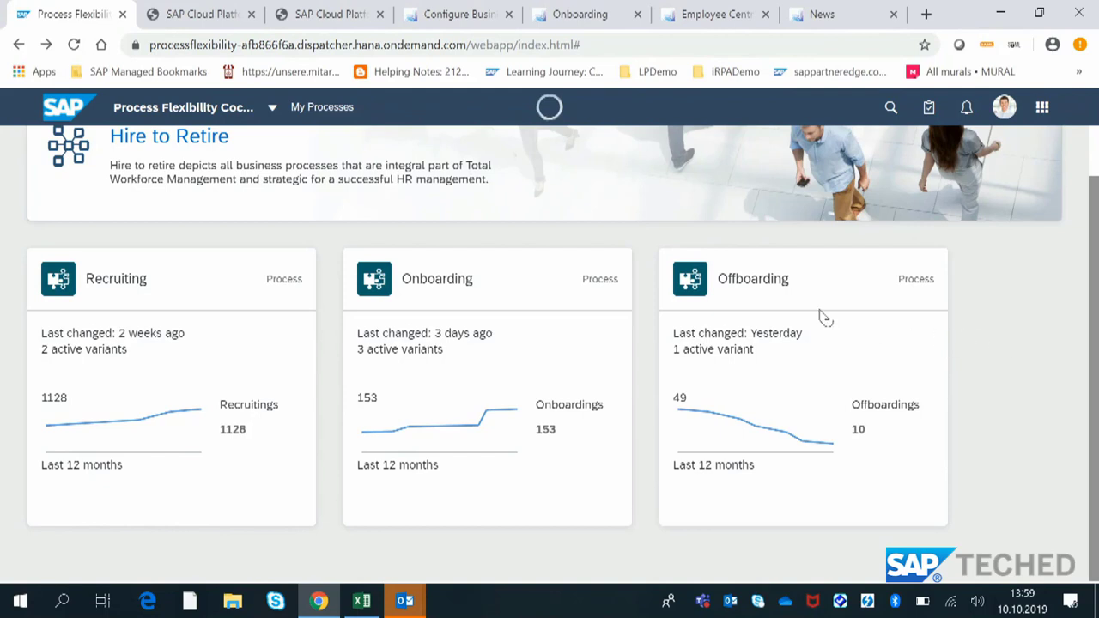
pyautogui.click(490, 274)
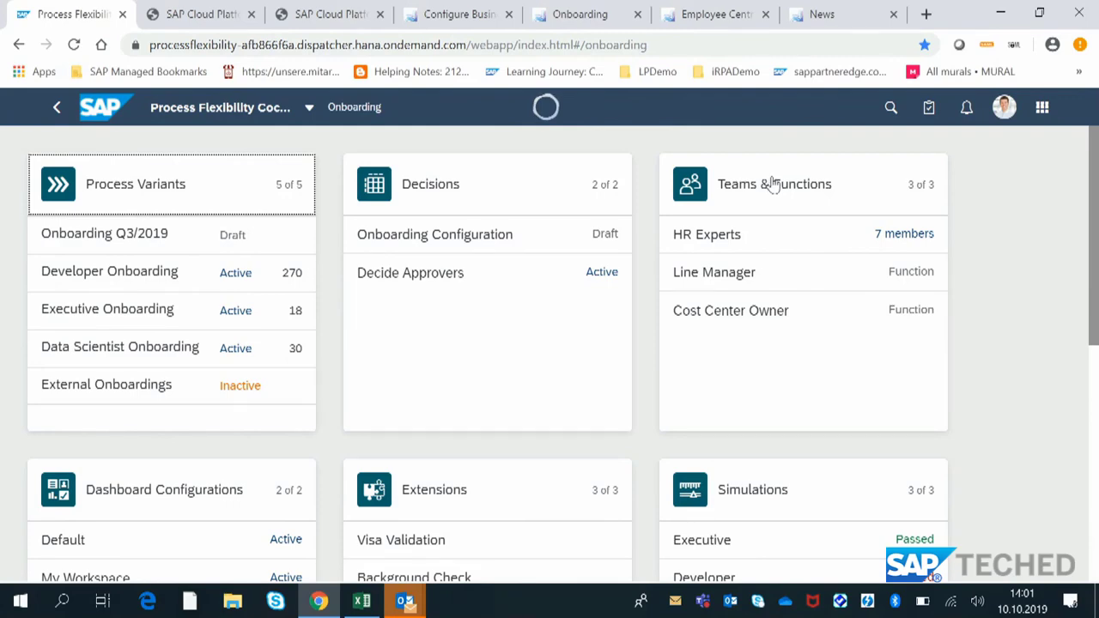
pyautogui.scroll(-1, 1096, 302)
pyautogui.scroll(-3, 1096, 303)
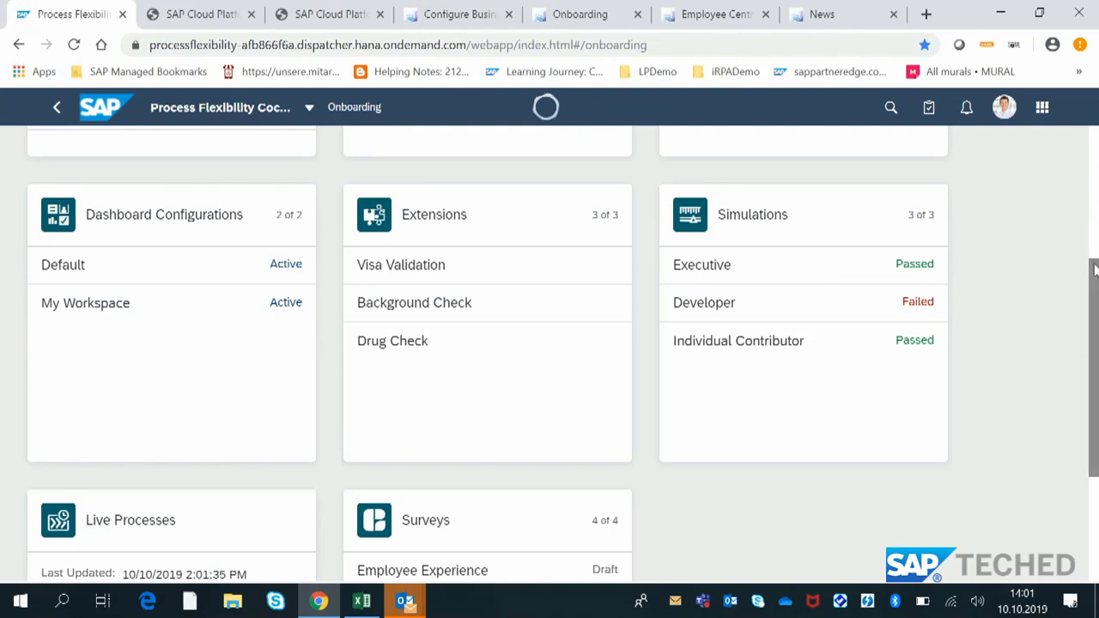
pyautogui.moveTo(1094, 262); pyautogui.dragTo(1093, 248)
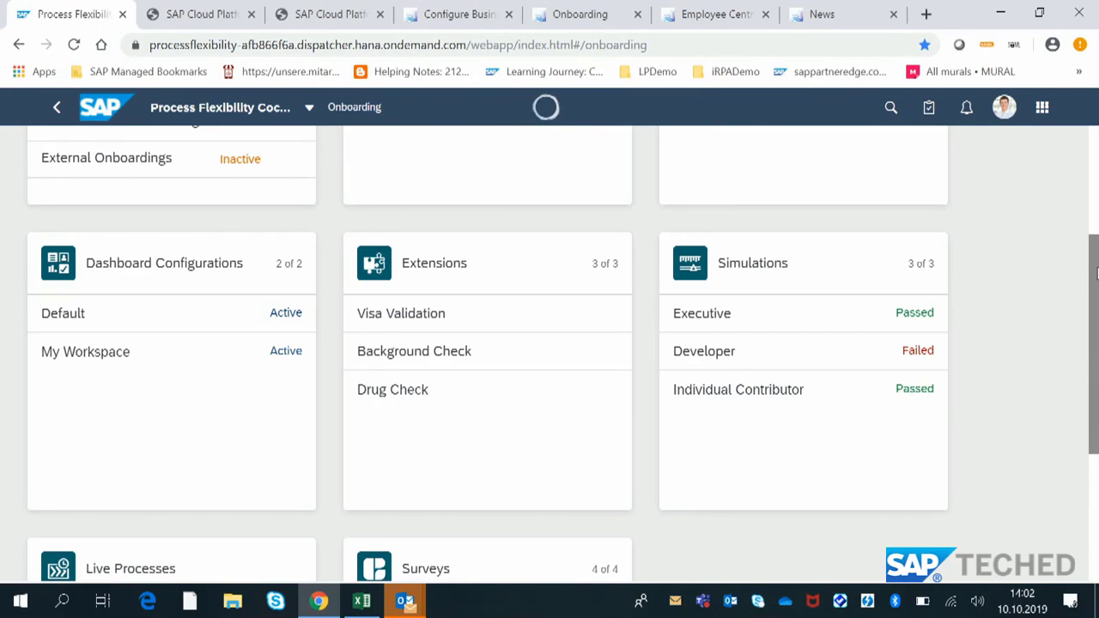
pyautogui.moveTo(1097, 274); pyautogui.dragTo(1097, 294)
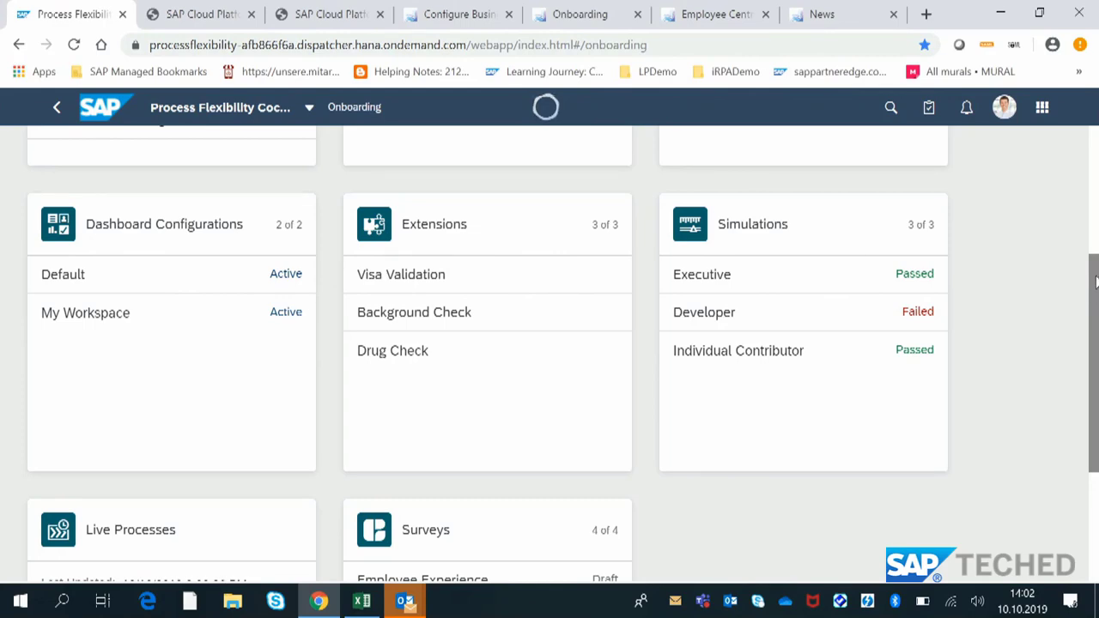
pyautogui.moveTo(1097, 294); pyautogui.dragTo(1096, 403)
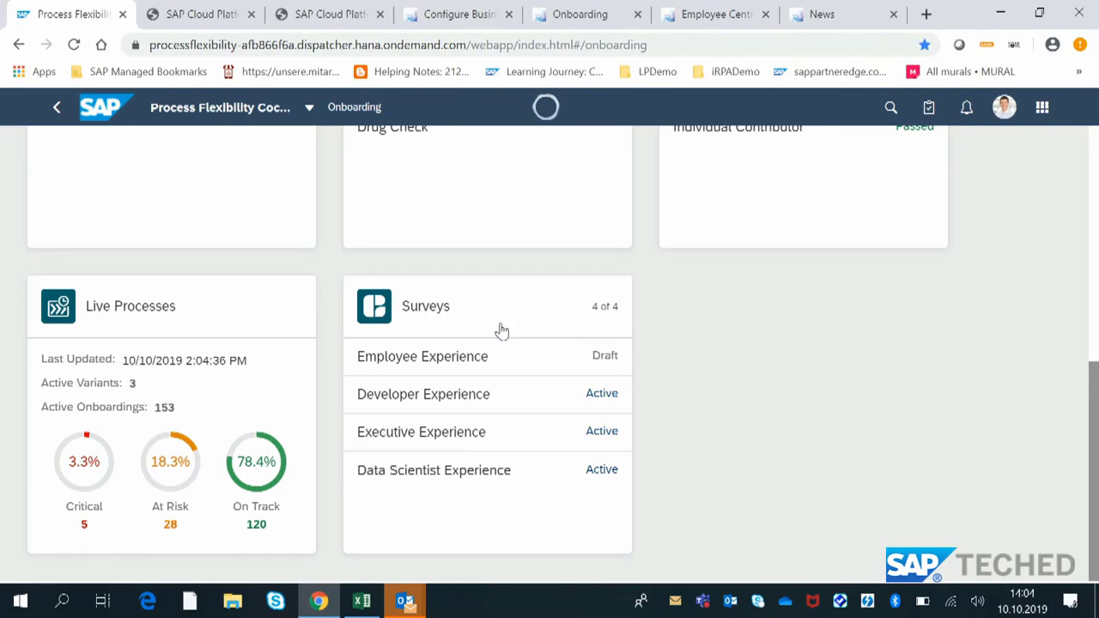
pyautogui.click(1096, 186)
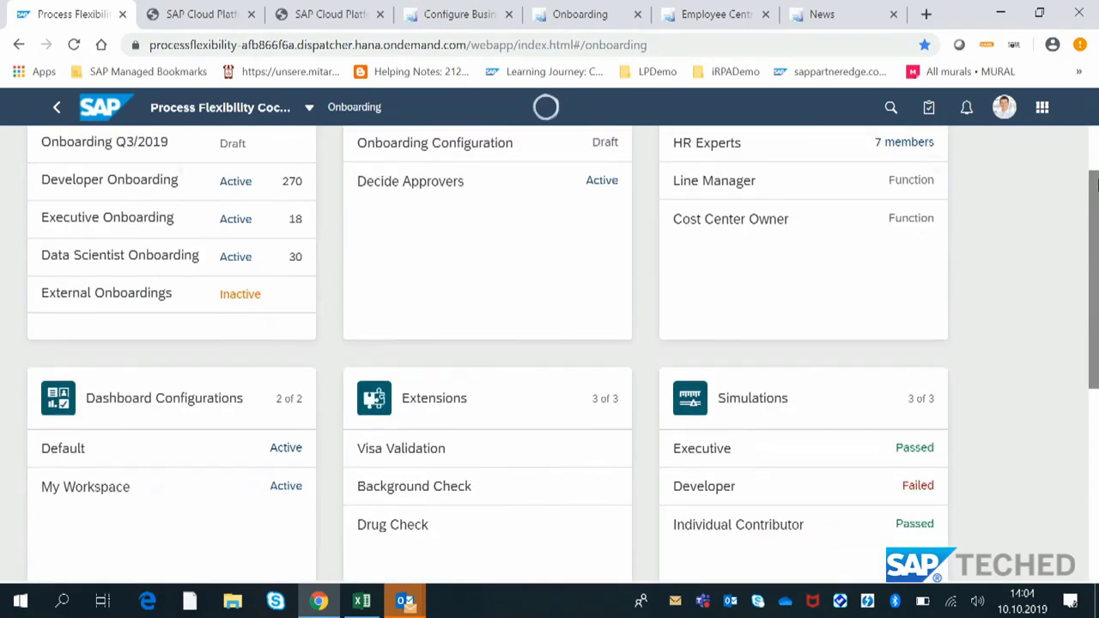
pyautogui.scroll(1, 1097, 185)
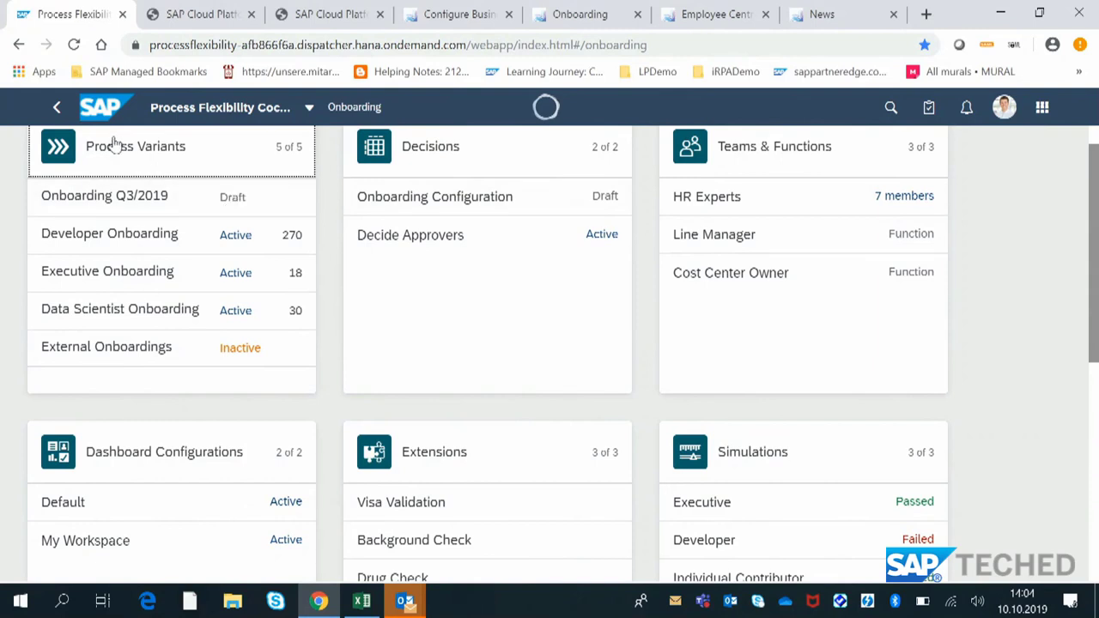
# Open the process variants editor, switch to the already open data scientist variant, and examine its flow from Start to Notification Welcome Message.
pyautogui.click(57, 190)
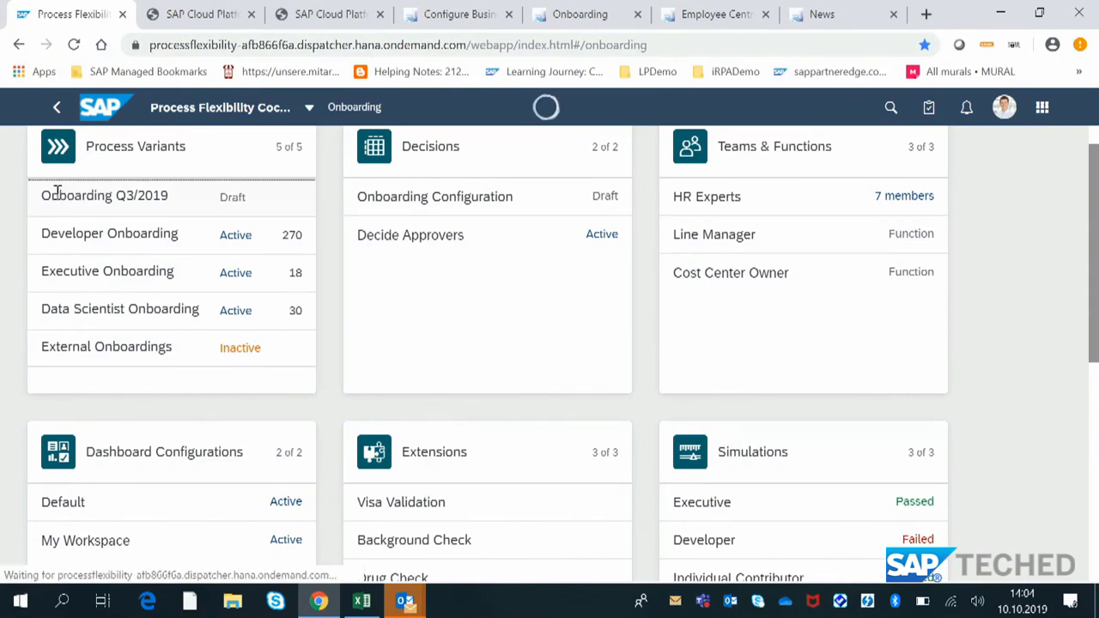
pyautogui.click(171, 20)
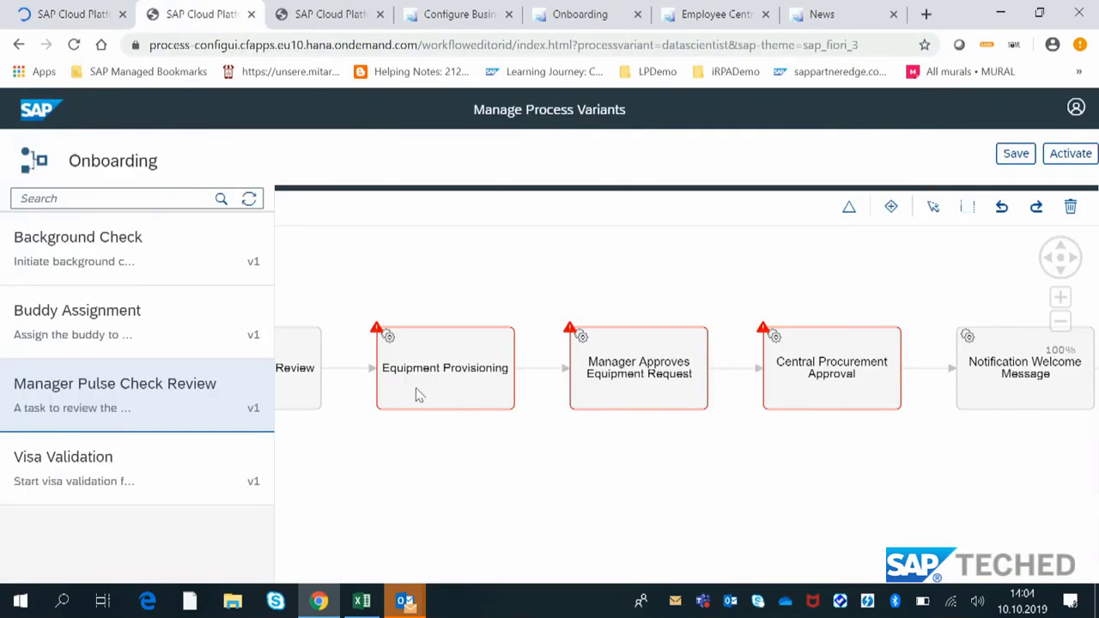
pyautogui.moveTo(463, 468); pyautogui.dragTo(756, 422)
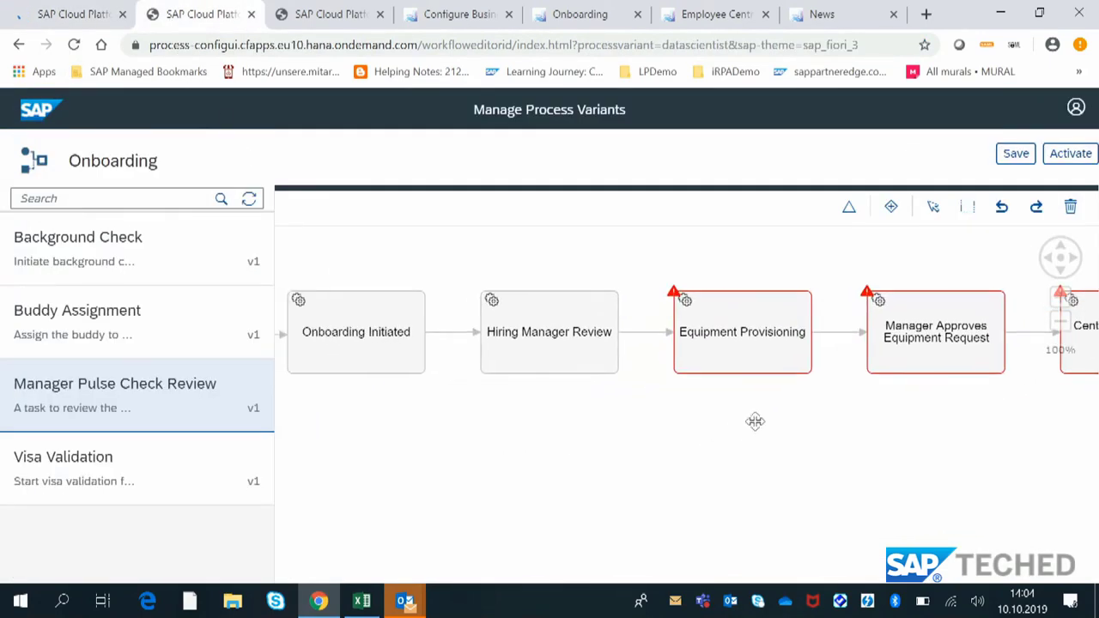
pyautogui.moveTo(382, 398)
pyautogui.mouseDown()
pyautogui.moveTo(386, 387)
pyautogui.moveTo(466, 392)
pyautogui.moveTo(489, 444)
pyautogui.moveTo(392, 414)
pyautogui.mouseUp()
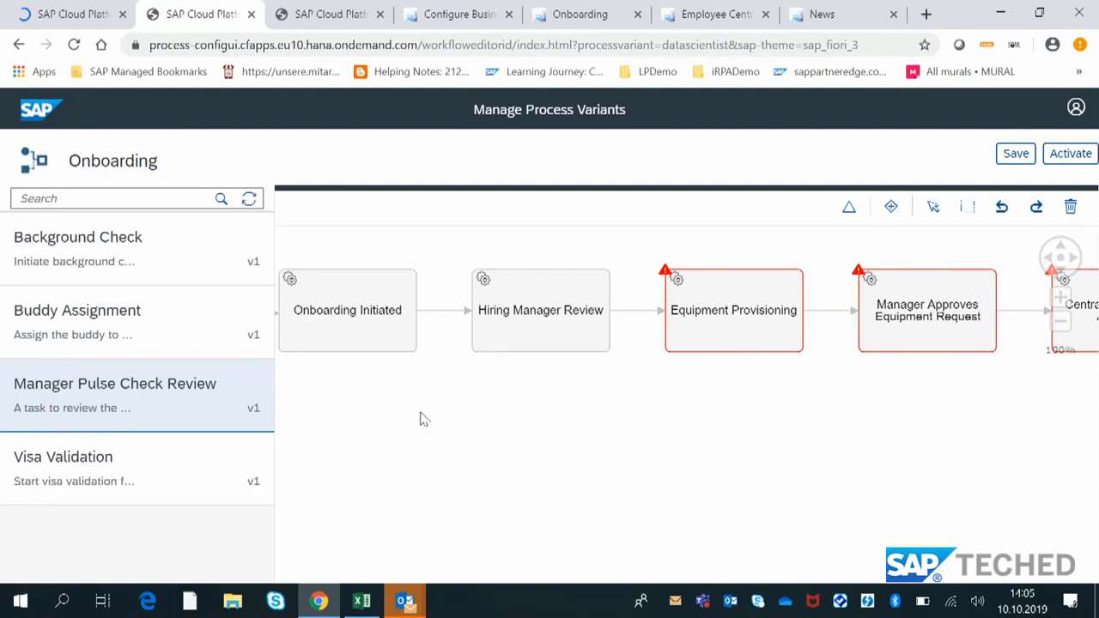
pyautogui.moveTo(491, 423); pyautogui.dragTo(549, 432)
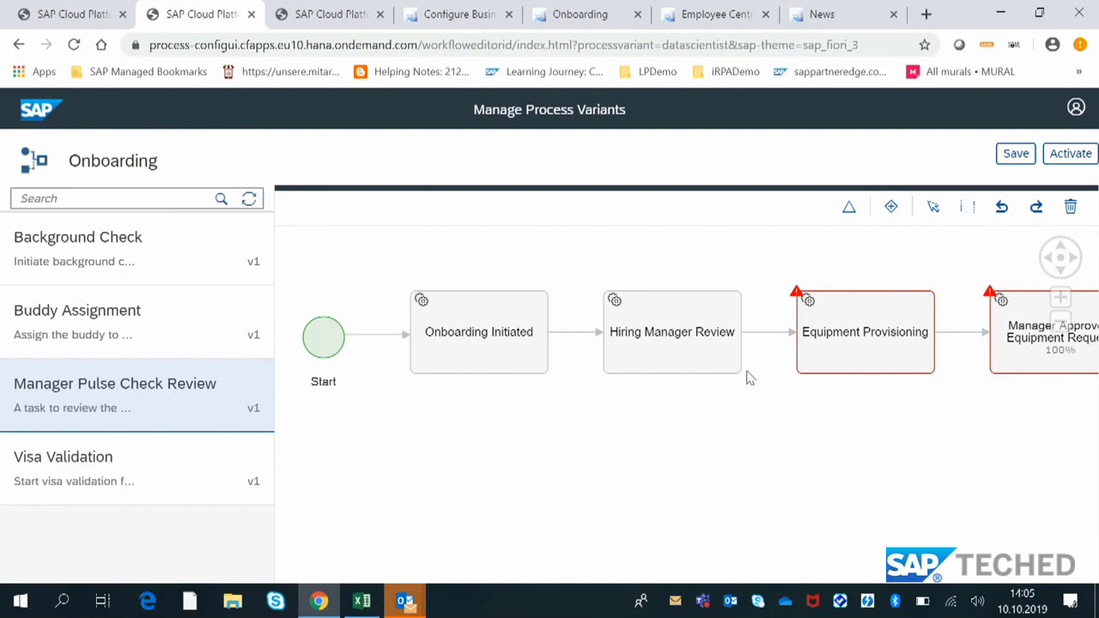
pyautogui.moveTo(763, 444); pyautogui.dragTo(601, 424)
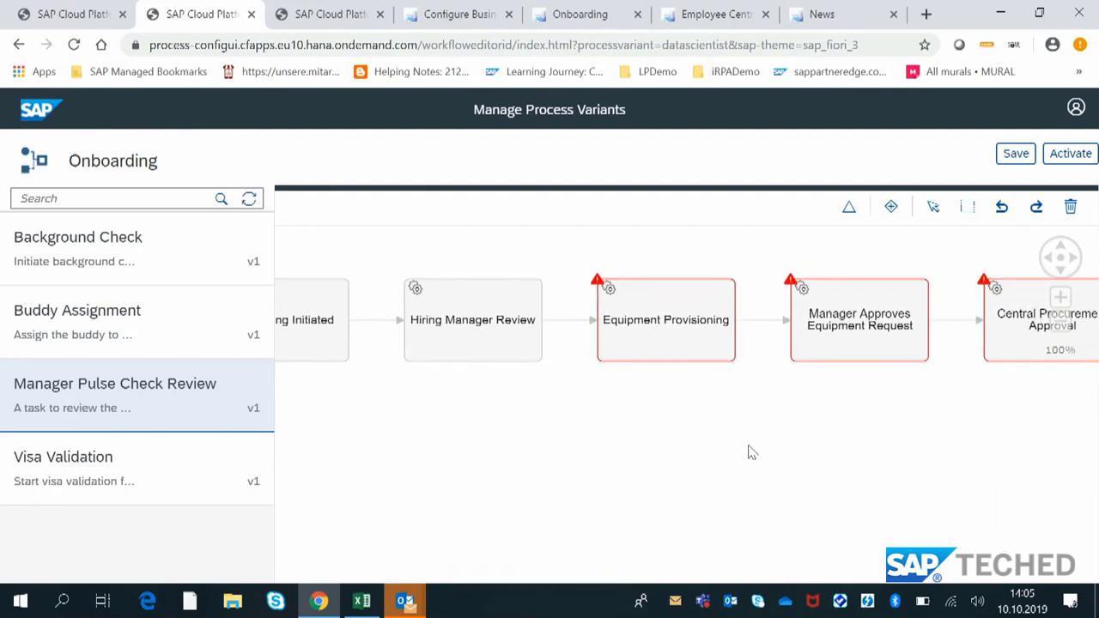
pyautogui.moveTo(748, 451); pyautogui.dragTo(554, 437)
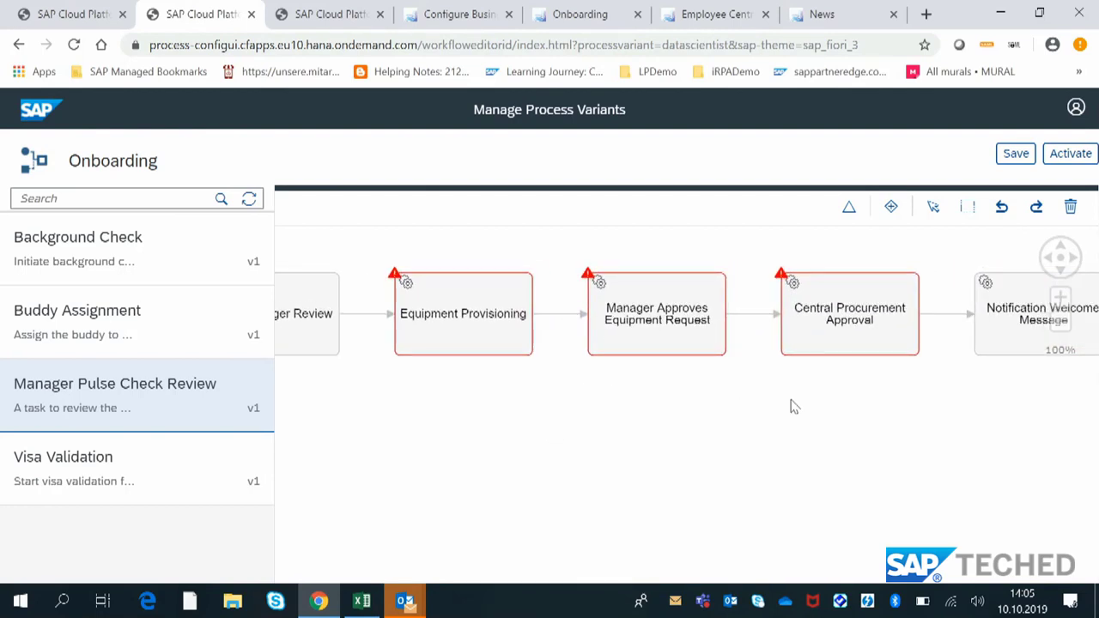
pyautogui.moveTo(814, 405); pyautogui.dragTo(697, 395)
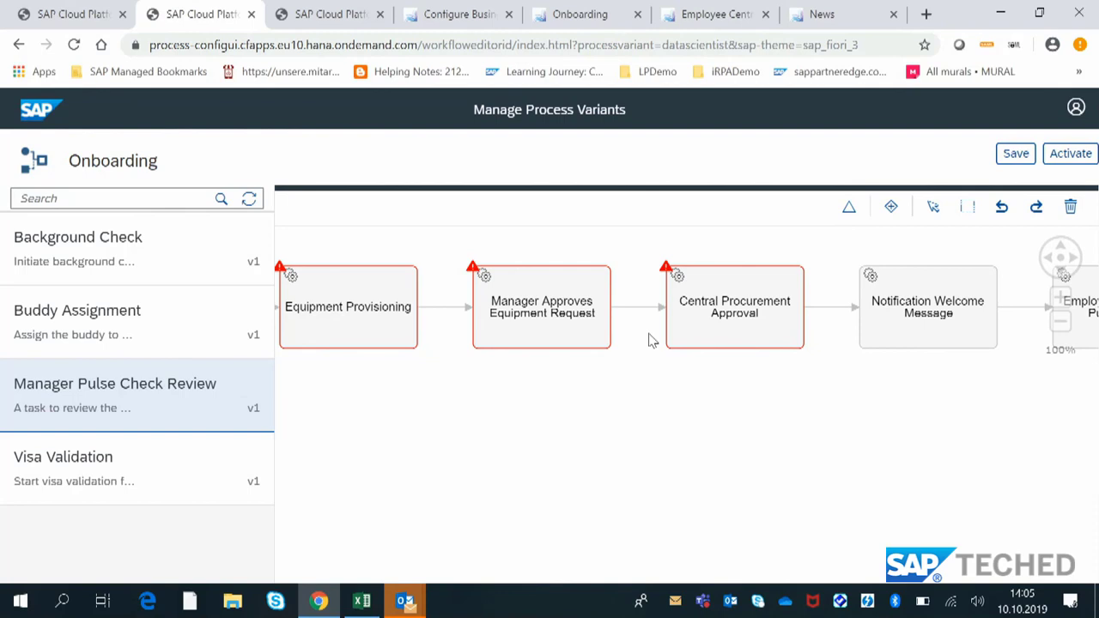
# Delete the Central Procurement Approval step from the Onboarding process variant.
pyautogui.moveTo(744, 320)
pyautogui.click(741, 281)
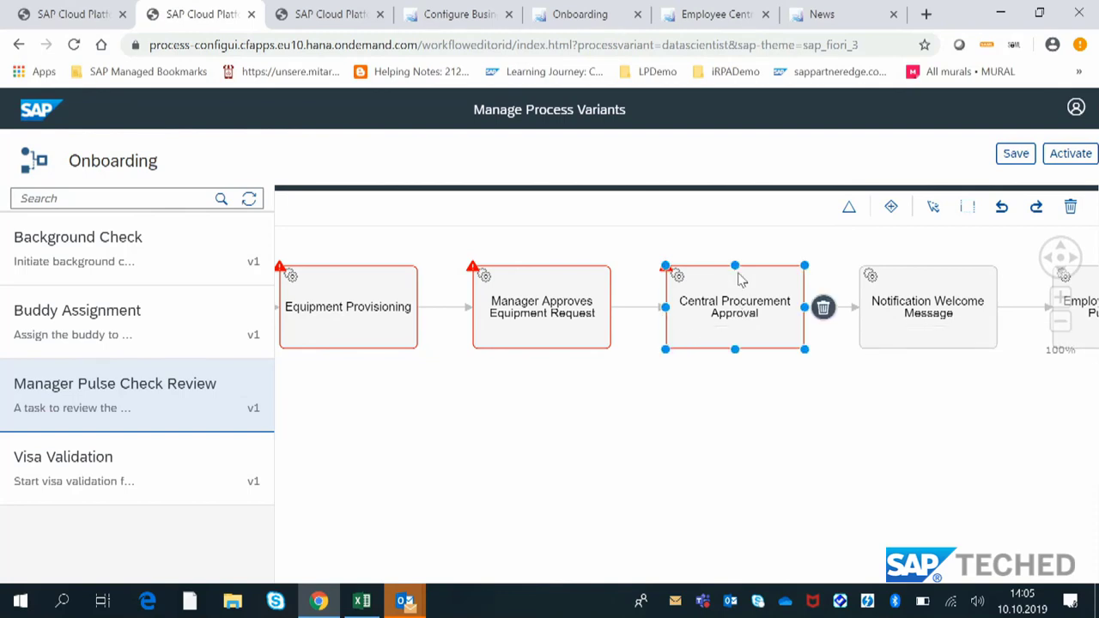
pyautogui.click(824, 309)
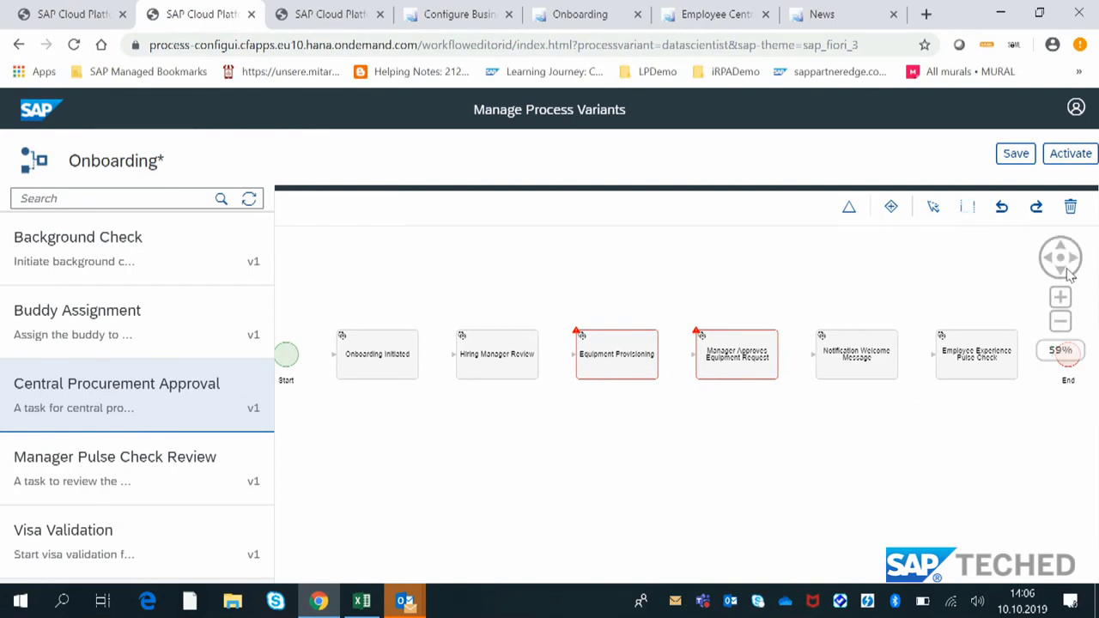
# Insert the Background Check step between Onboarding Initiated and Hiring Manager Review in the process flow.
pyautogui.click(1060, 297)
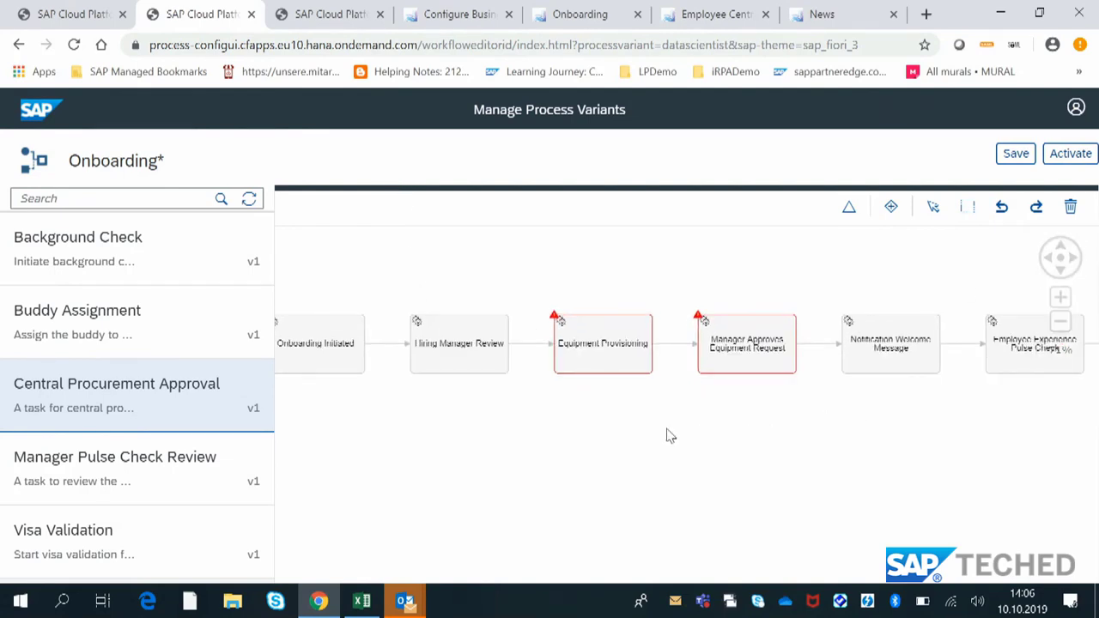
pyautogui.moveTo(443, 446); pyautogui.dragTo(506, 442)
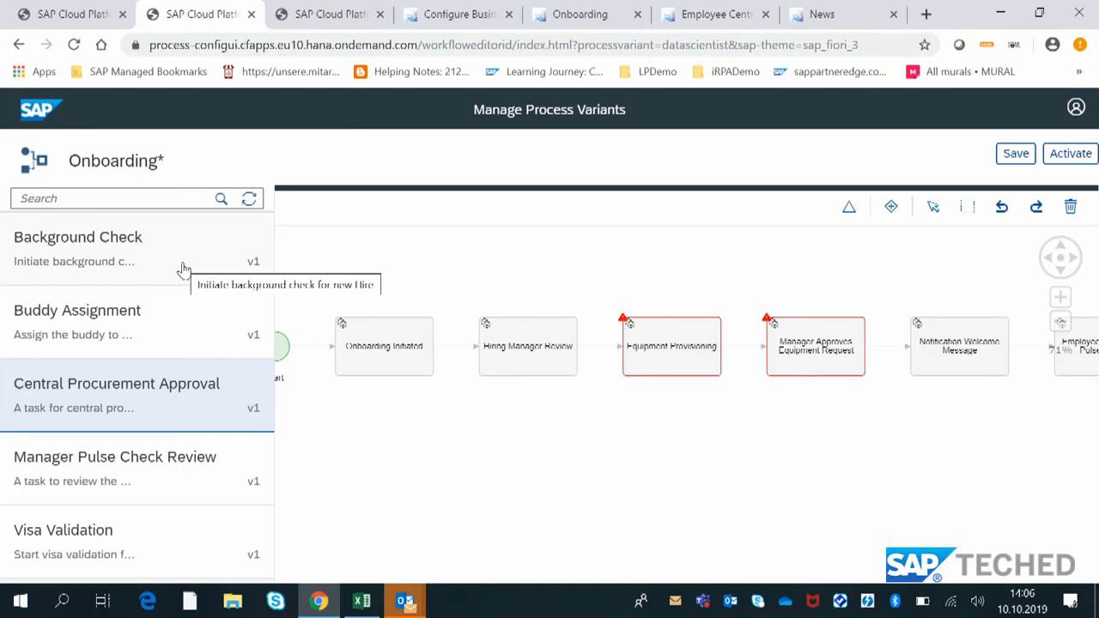
pyautogui.moveTo(181, 259); pyautogui.dragTo(456, 353)
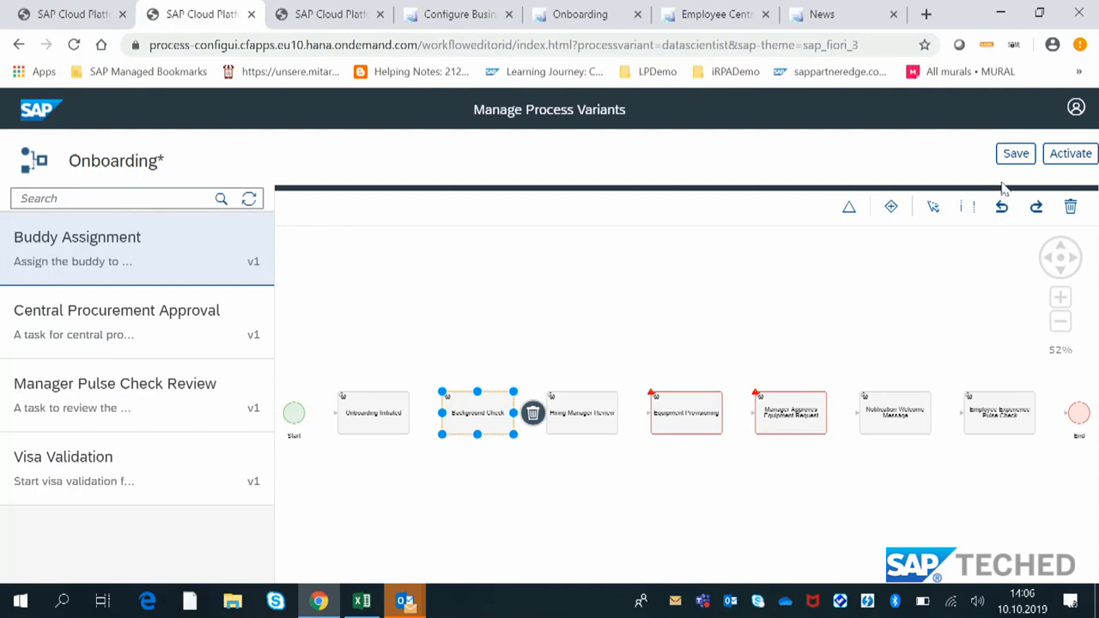
# Save the edited Onboarding variant and accept the sensitive data download warning.
pyautogui.click(1015, 153)
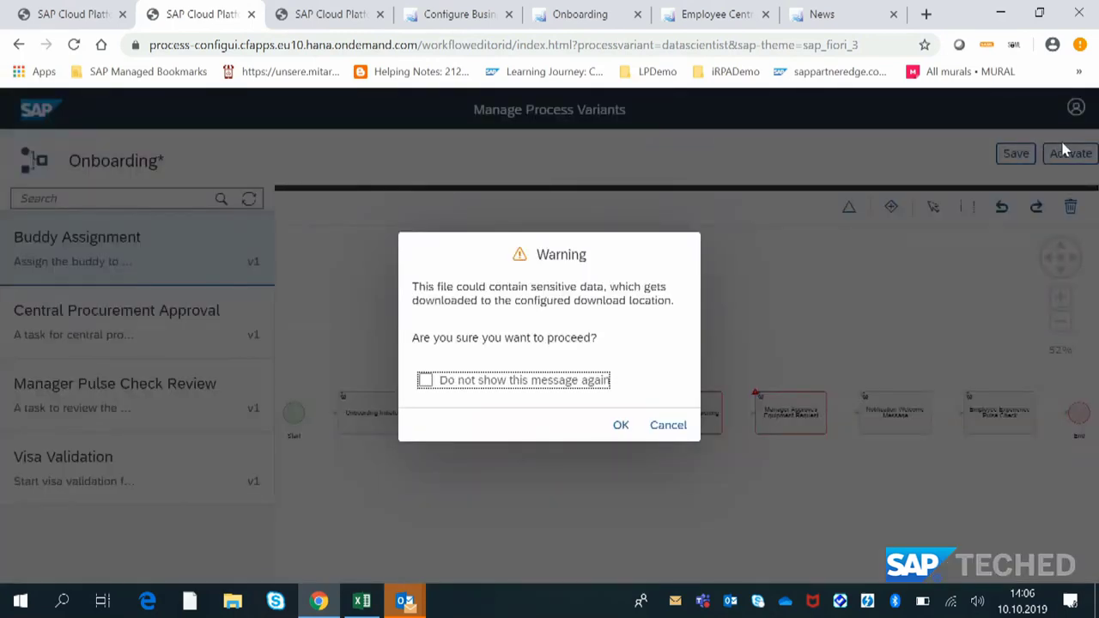
pyautogui.click(621, 425)
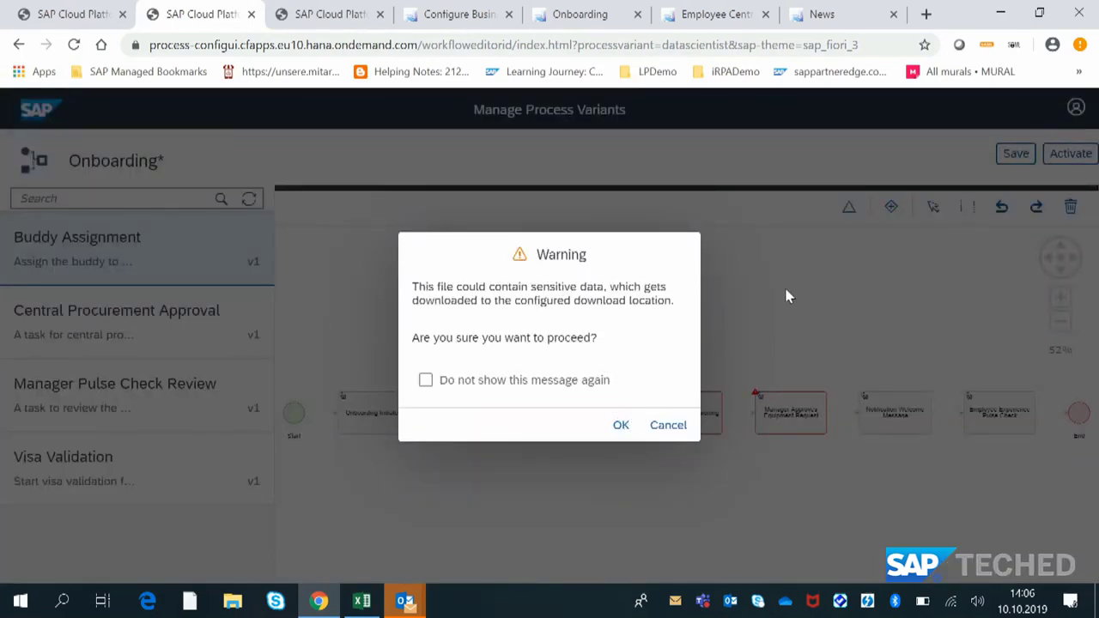
pyautogui.click(620, 424)
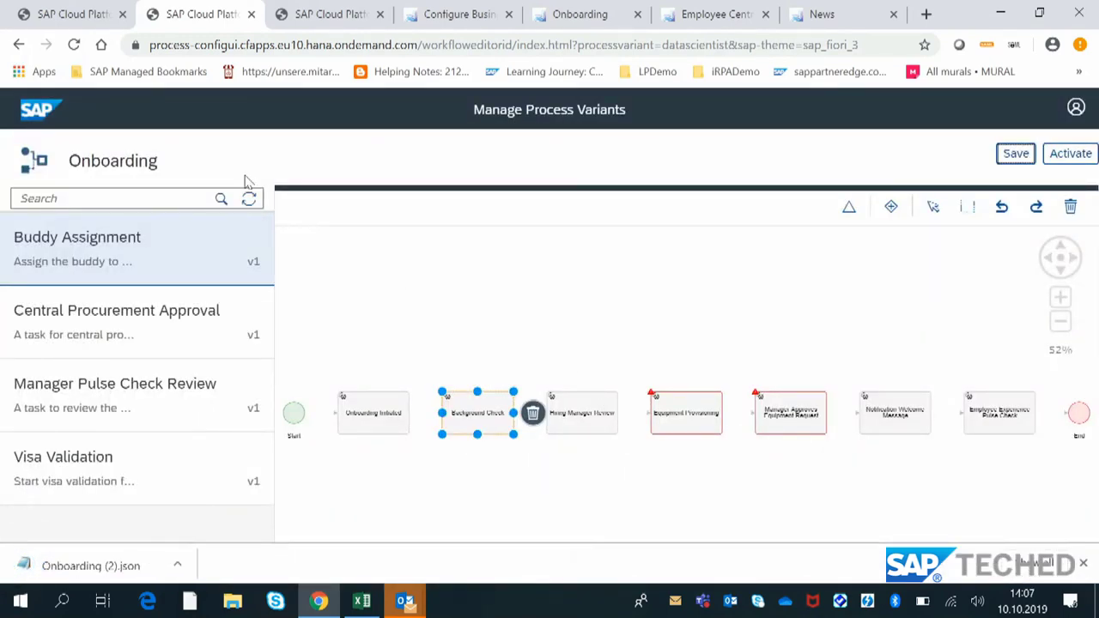
# Return to the Onboarding overview, open Teams & Functions, and look through the members of the HR Experts team.
pyautogui.click(86, 11)
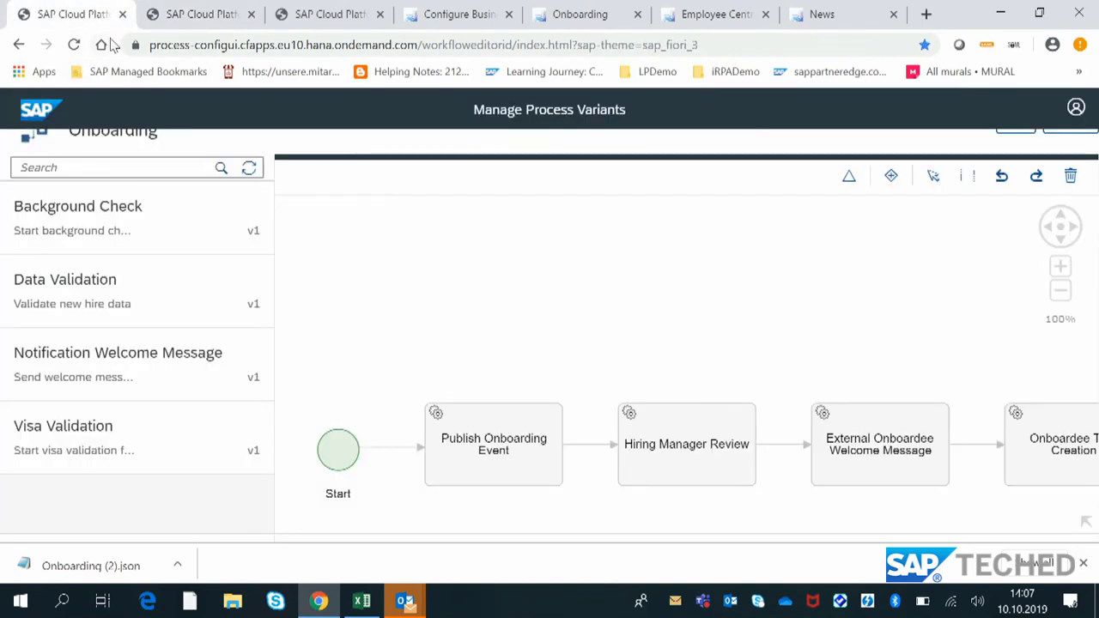
pyautogui.click(19, 45)
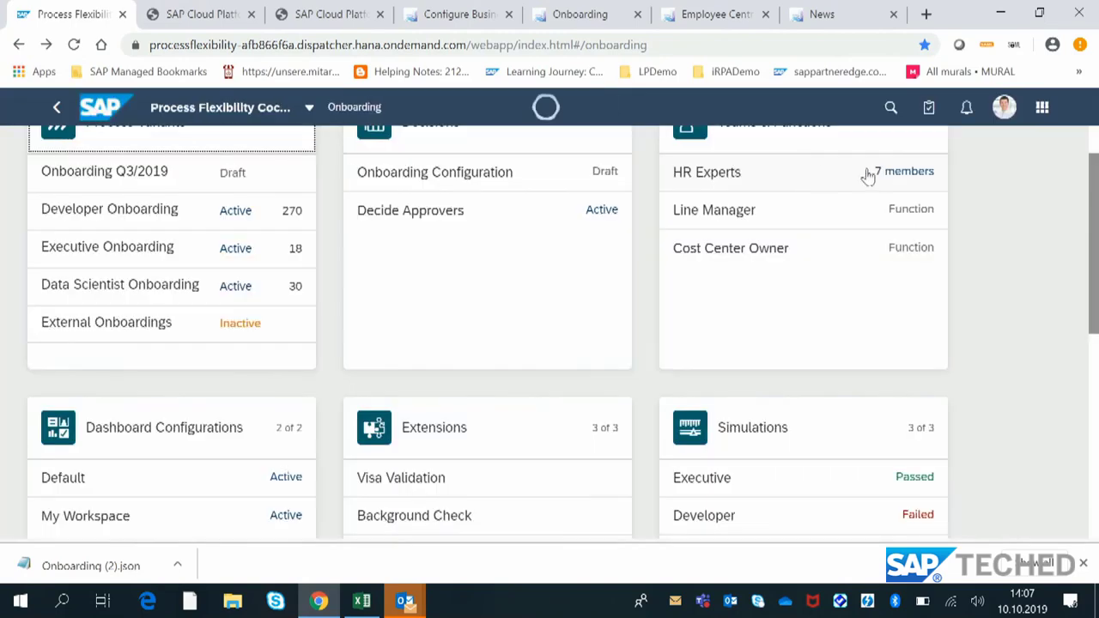
pyautogui.scroll(2, 1095, 215)
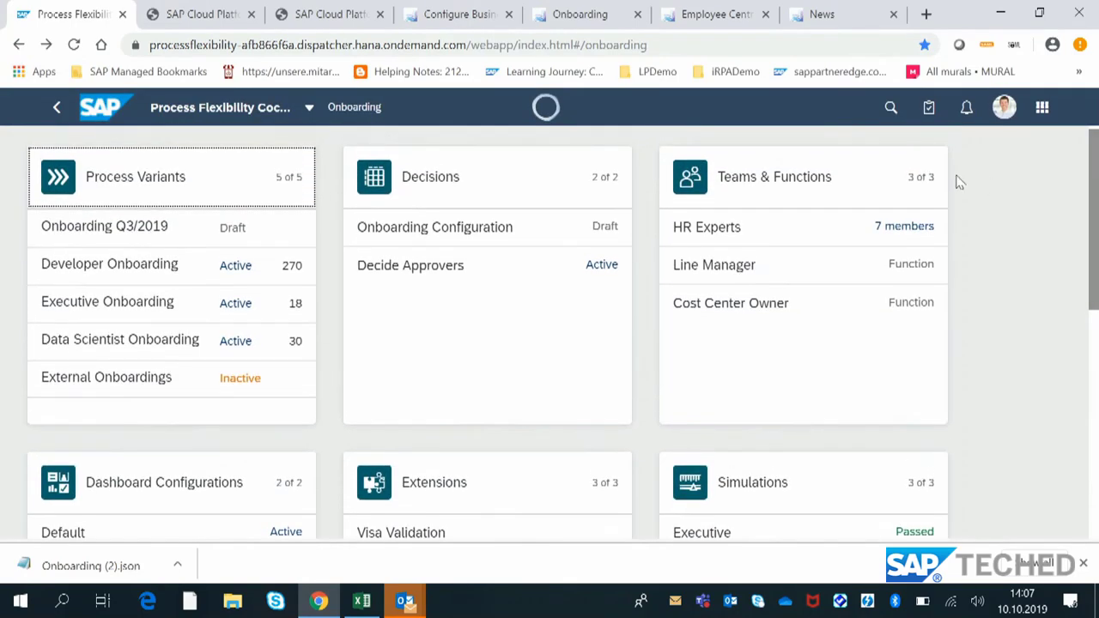
pyautogui.click(789, 181)
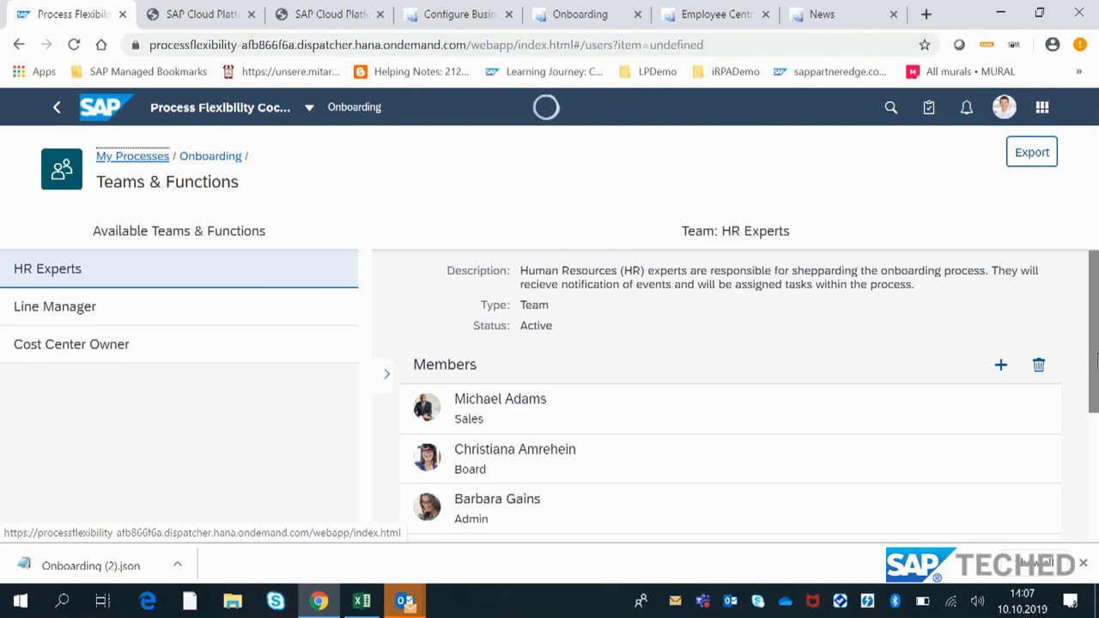
pyautogui.moveTo(1095, 361); pyautogui.dragTo(1096, 486)
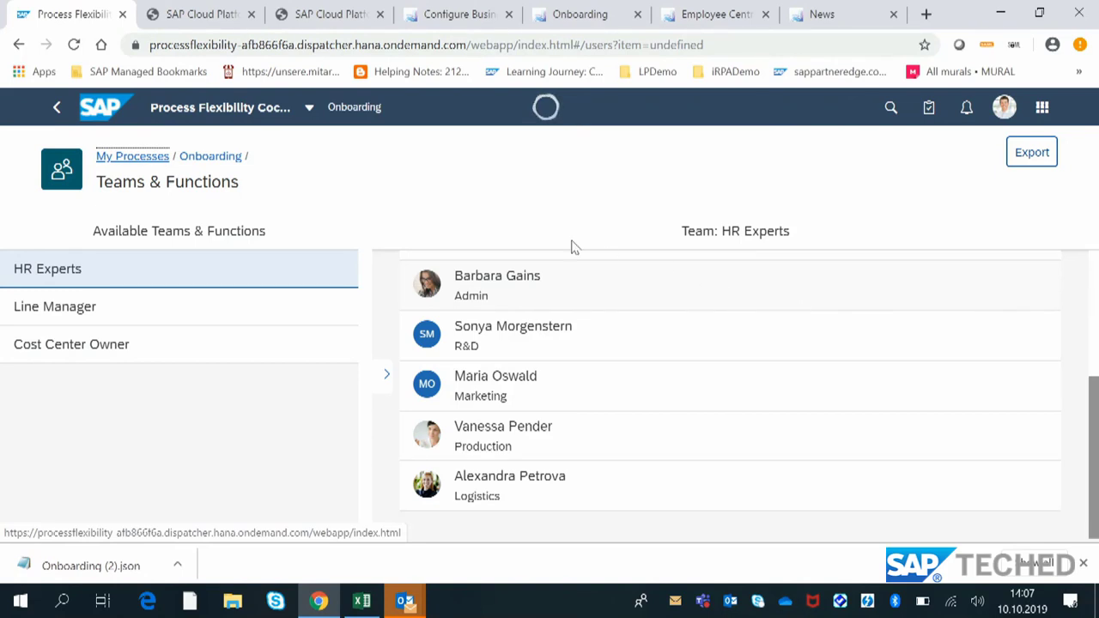
# Return to the Onboarding overview and open the Onboarding (ONB) business scenario through Dashboard Configurations.
pyautogui.click(57, 107)
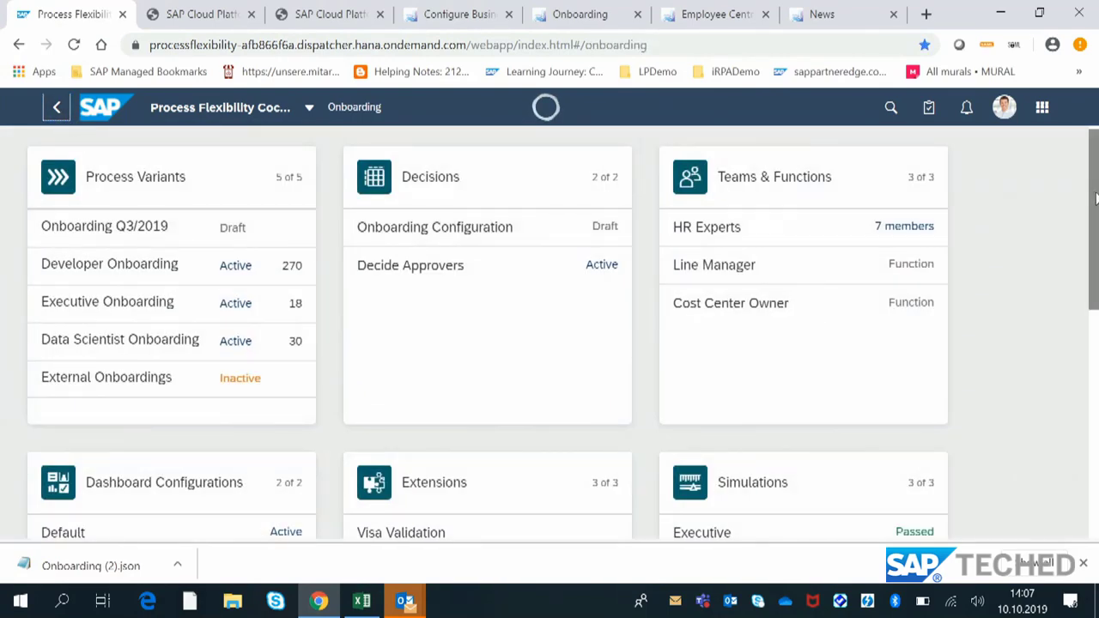
pyautogui.scroll(-3, 265, 385)
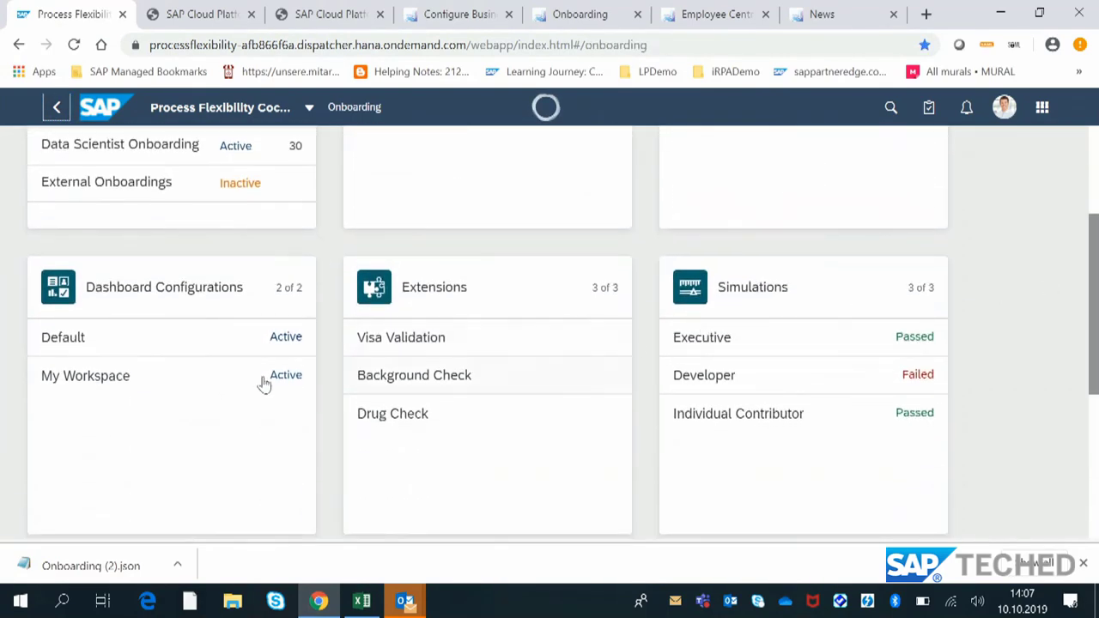
pyautogui.click(141, 288)
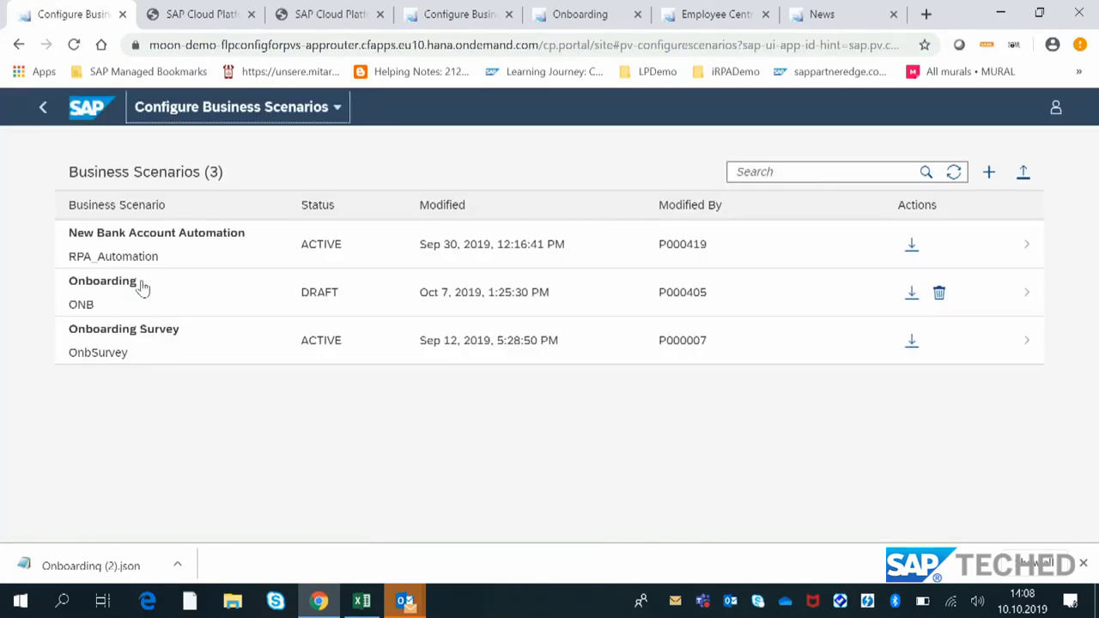
pyautogui.click(144, 291)
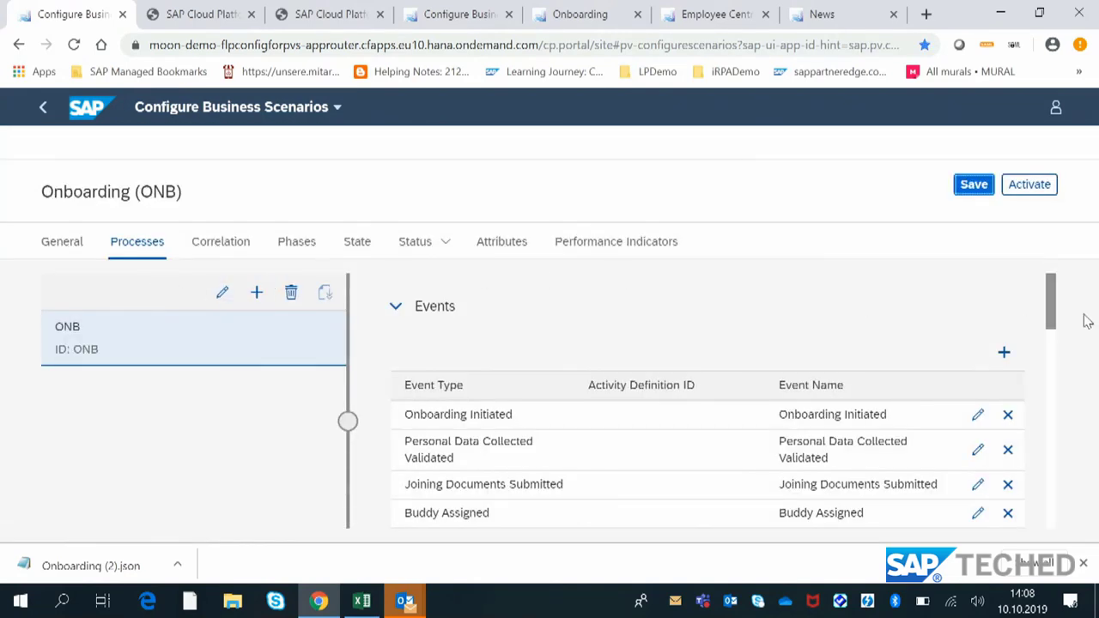
# Review the ONB process's events, the available options for adding a process, and the context attribute definitions.
pyautogui.scroll(-1, 833, 347)
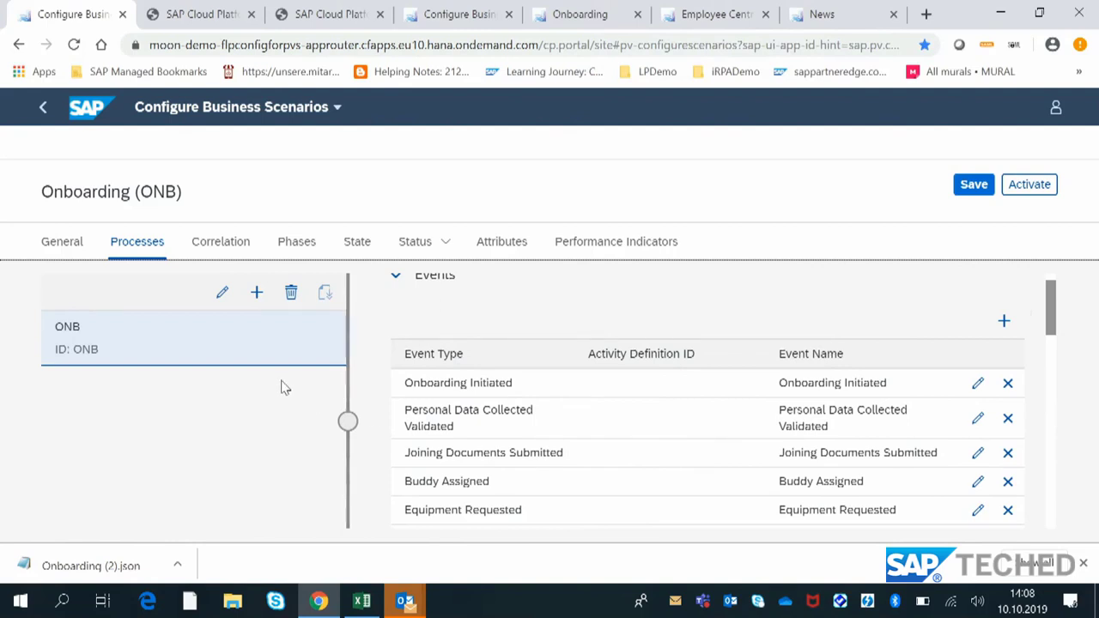
pyautogui.click(256, 293)
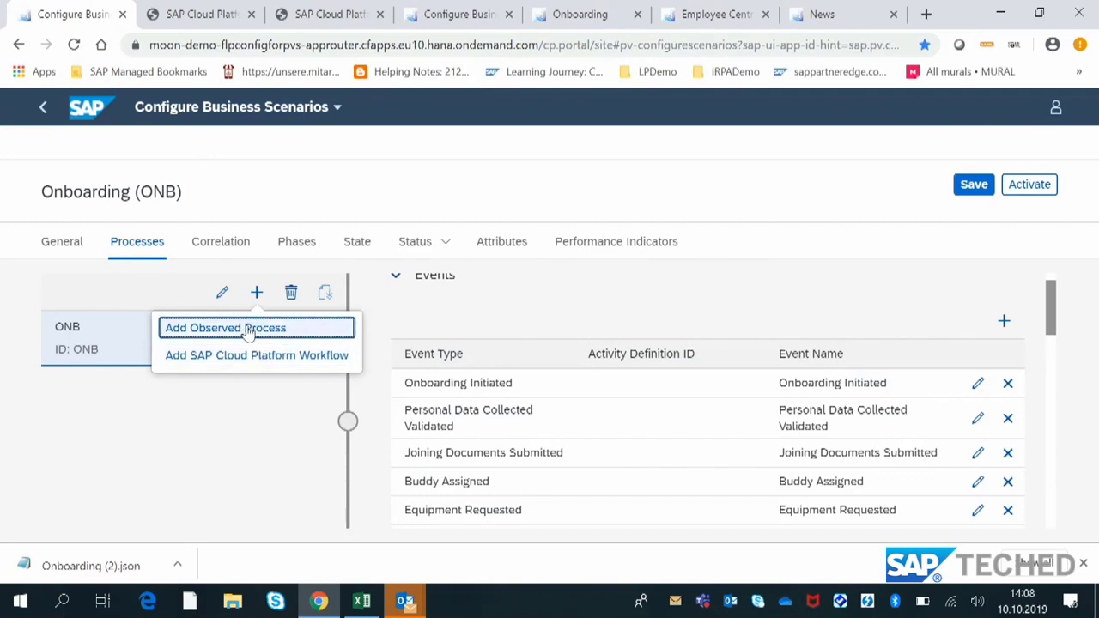
pyautogui.click(196, 436)
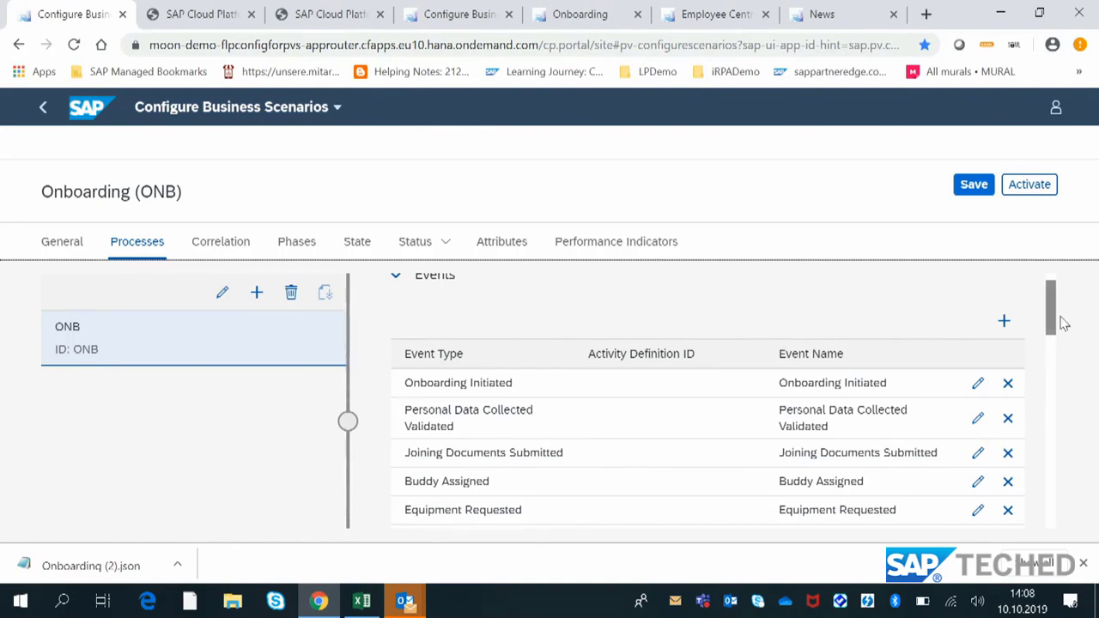
pyautogui.moveTo(1048, 298); pyautogui.dragTo(1065, 489)
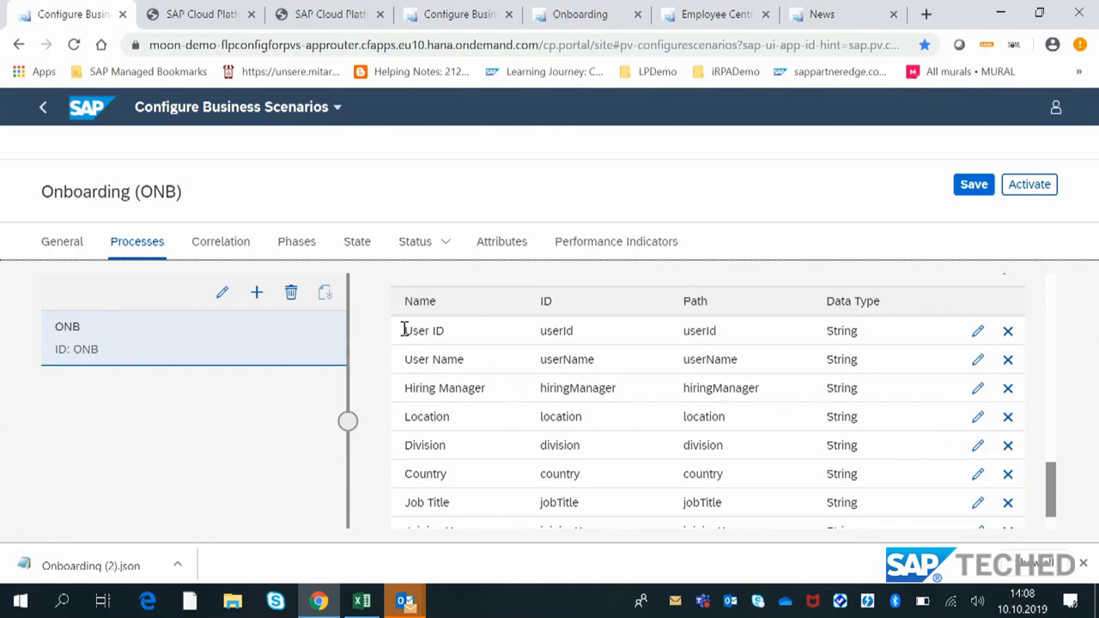
# Examine the Onboarding scenario's correlation conditions and its list of phases with their start and end events.
pyautogui.click(243, 250)
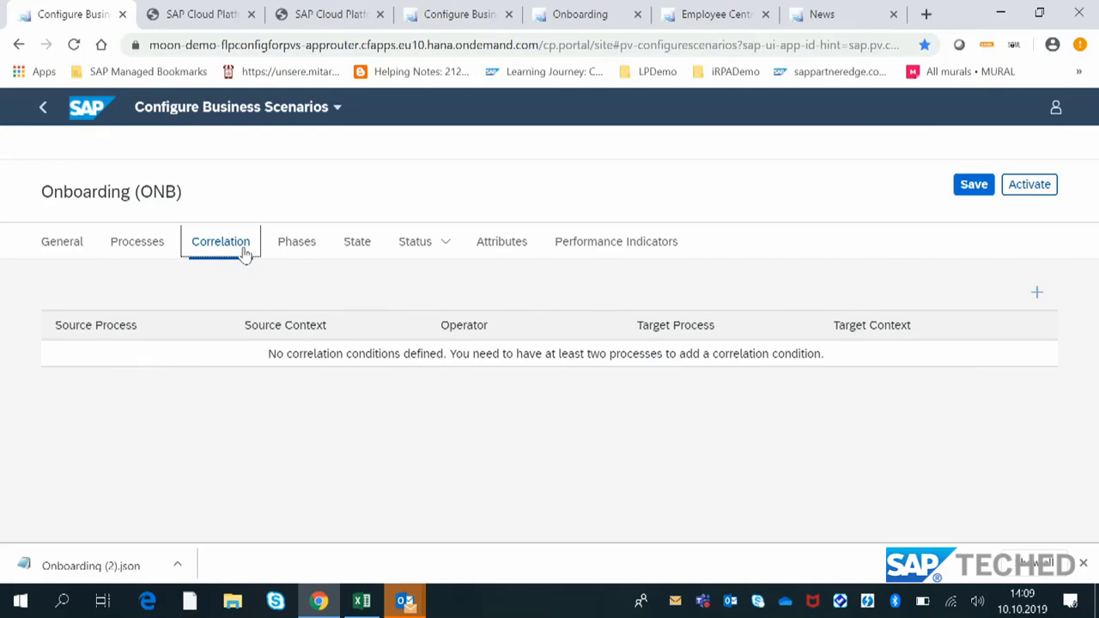
pyautogui.click(296, 244)
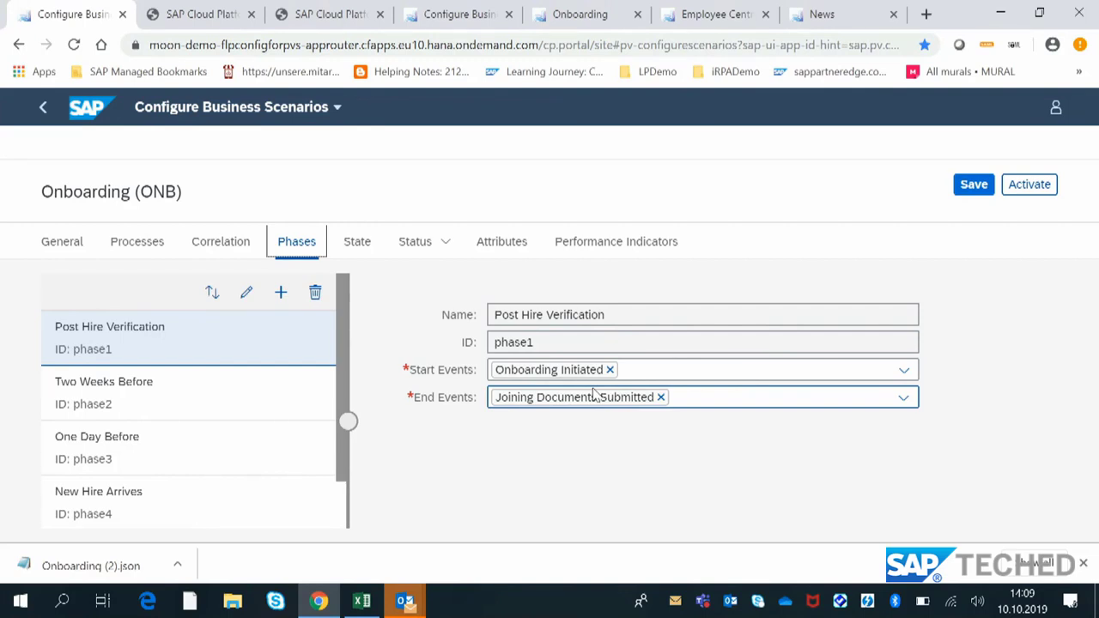
pyautogui.scroll(-1, 341, 344)
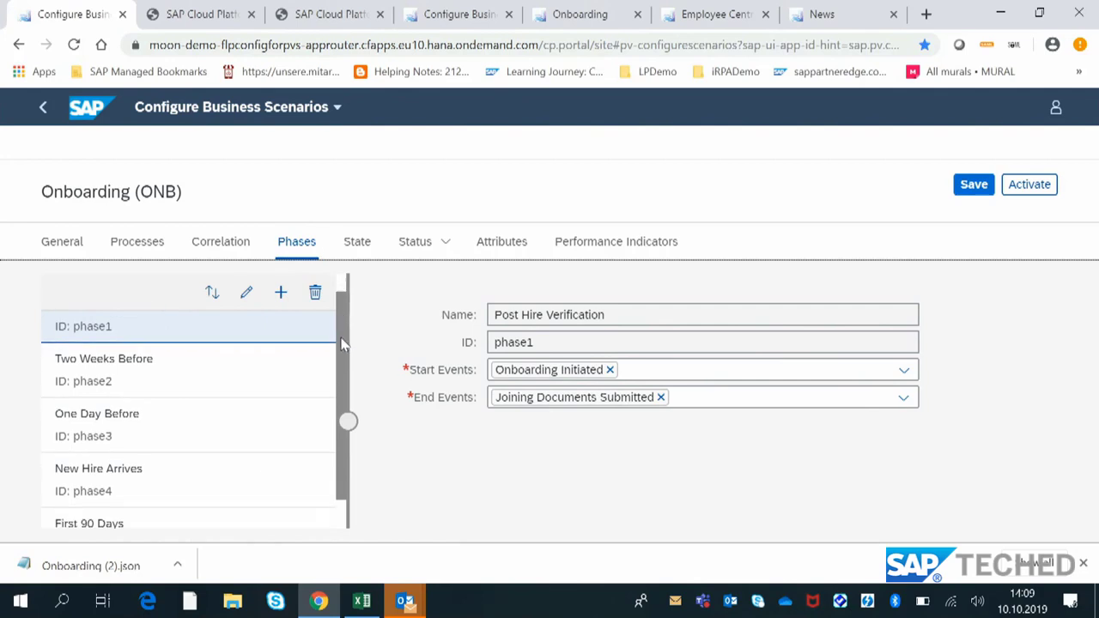
# Examine the scenario's Status target settings, including the choices for the target type.
pyautogui.click(417, 247)
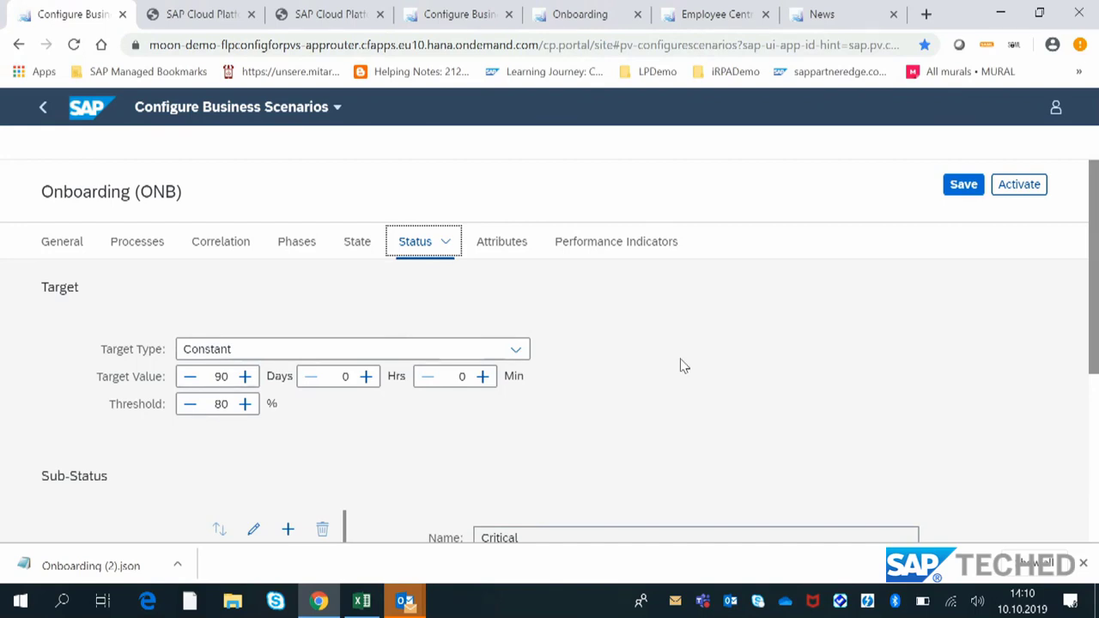
pyautogui.click(516, 349)
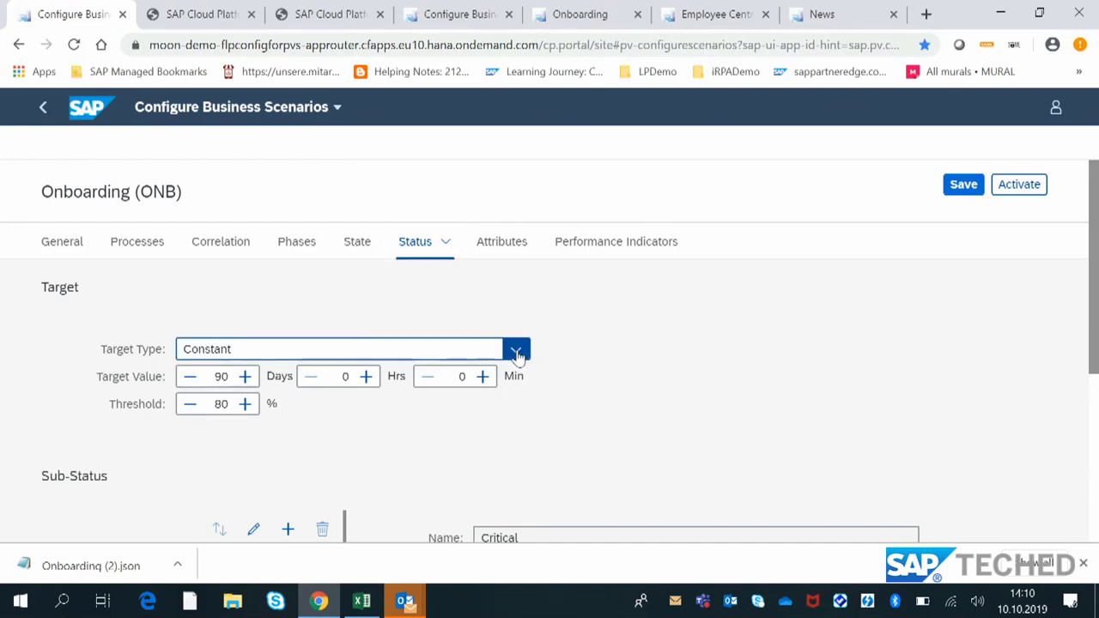
pyautogui.click(517, 350)
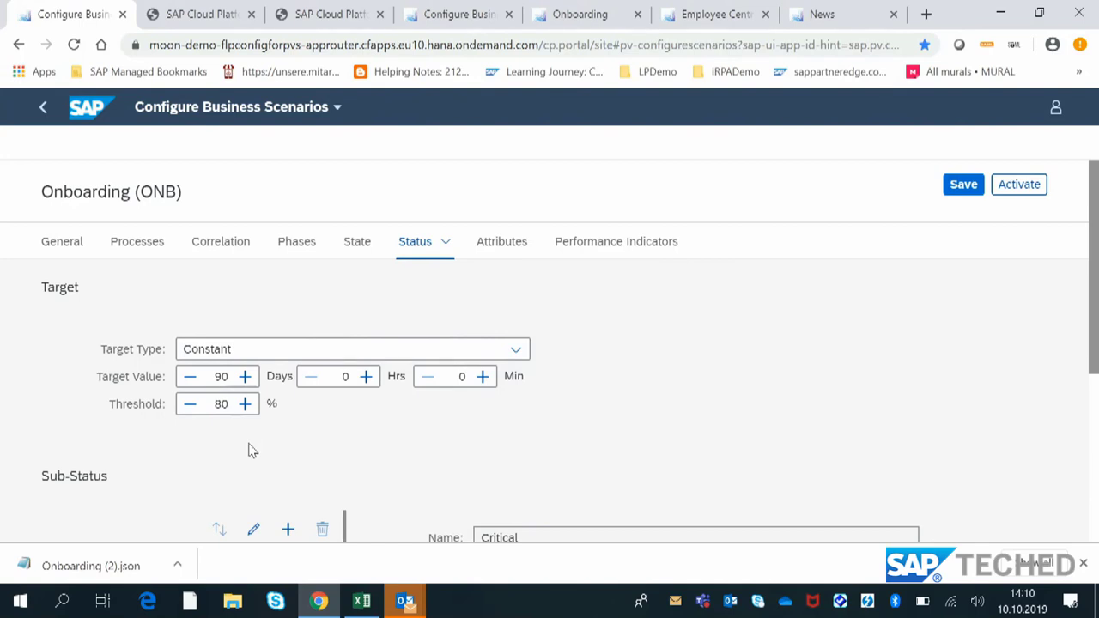
# Look through the list of performance indicators defined for the Onboarding scenario.
pyautogui.click(579, 244)
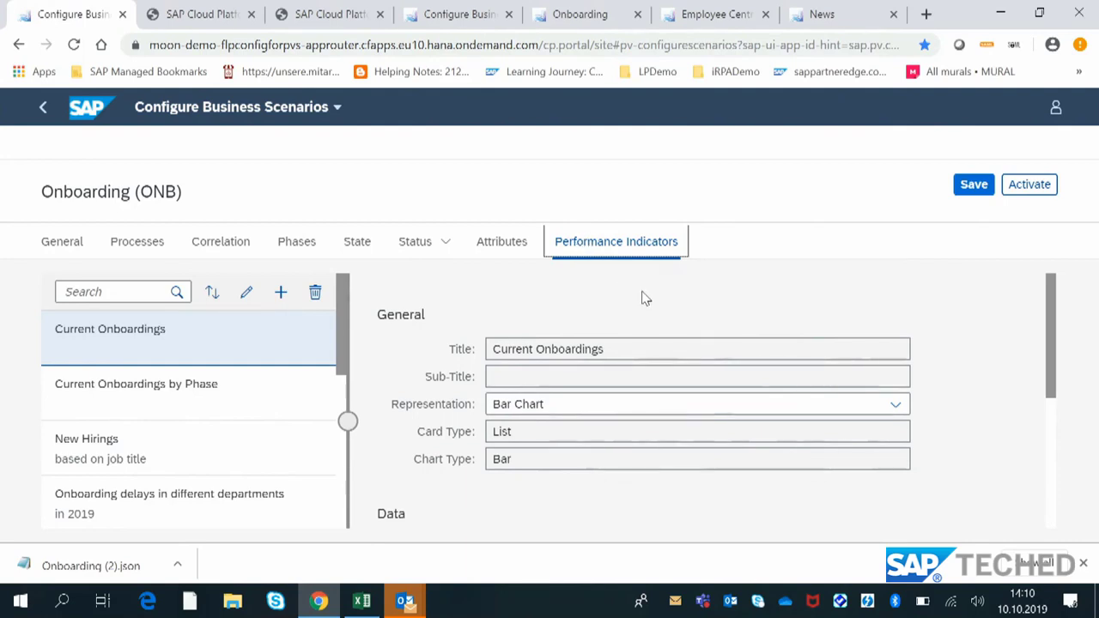
pyautogui.click(340, 326)
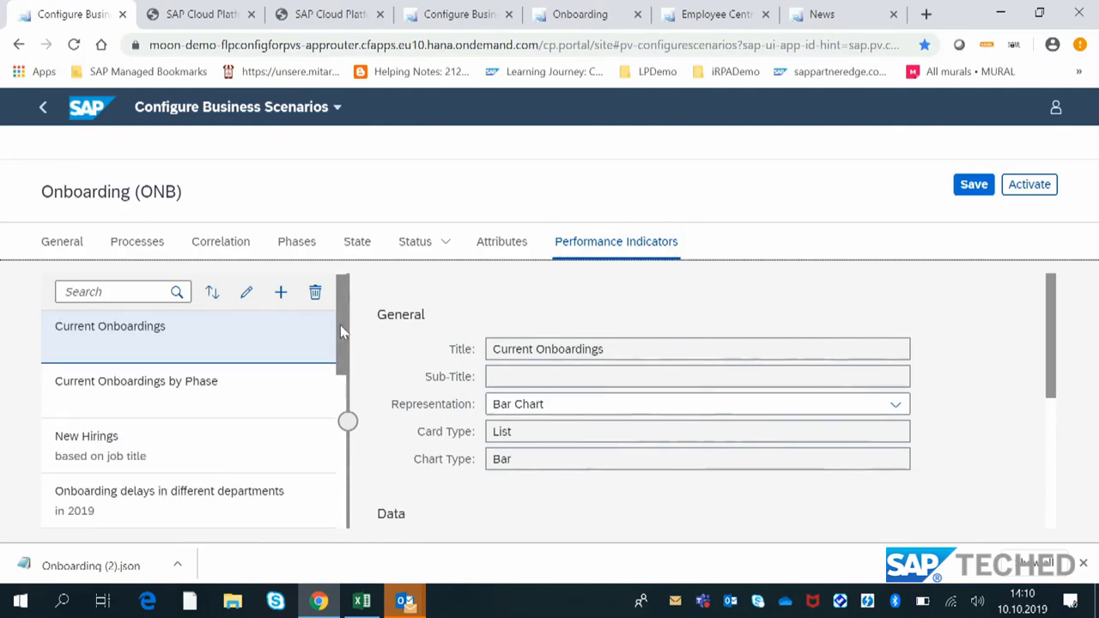
pyautogui.moveTo(340, 325); pyautogui.dragTo(349, 388)
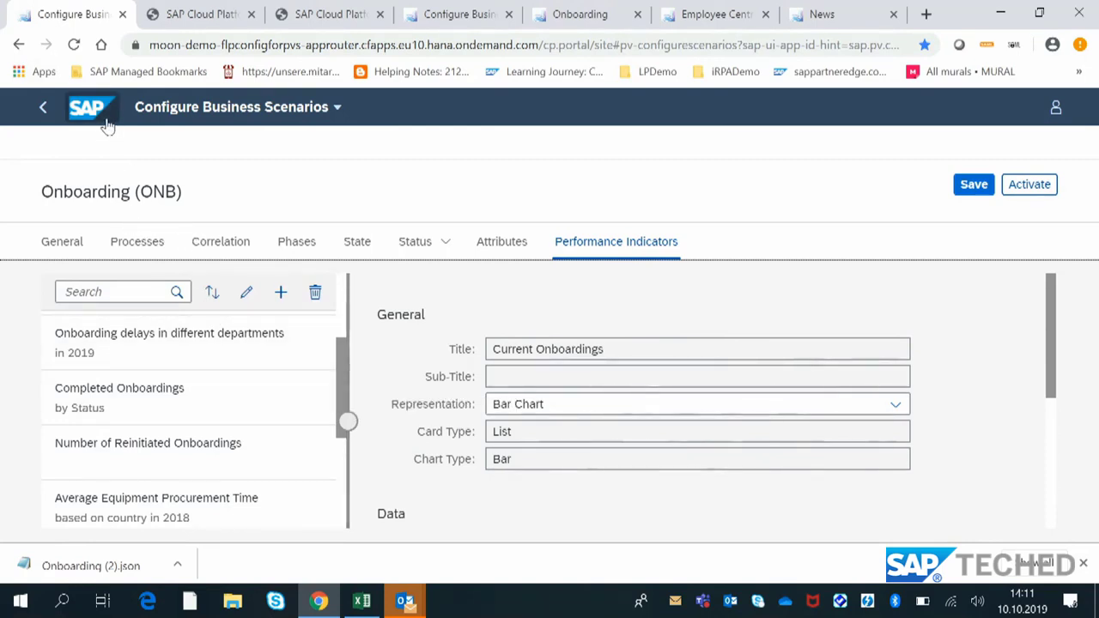
# Leave the business scenario configuration, return to the Onboarding overview and open Live Processes.
pyautogui.click(45, 107)
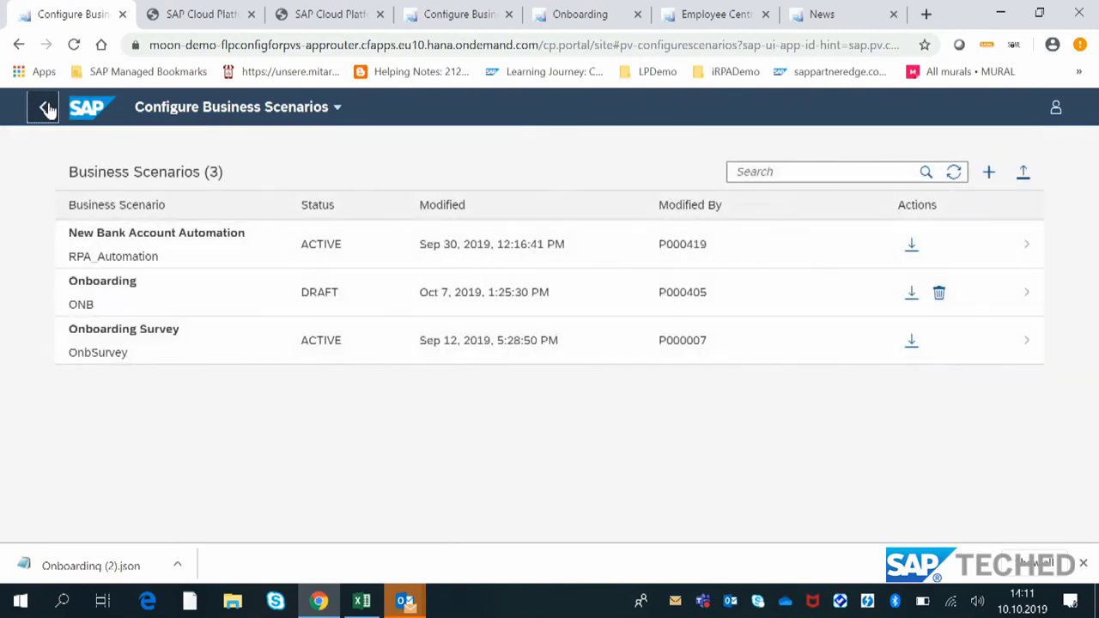
pyautogui.click(45, 107)
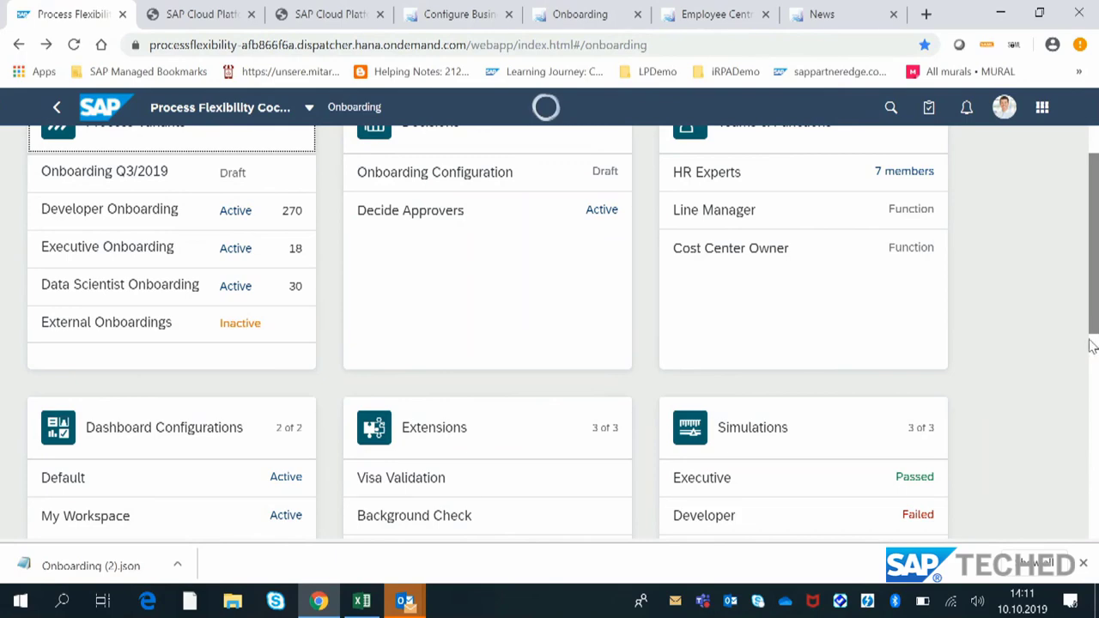
pyautogui.moveTo(1089, 273); pyautogui.dragTo(1096, 478)
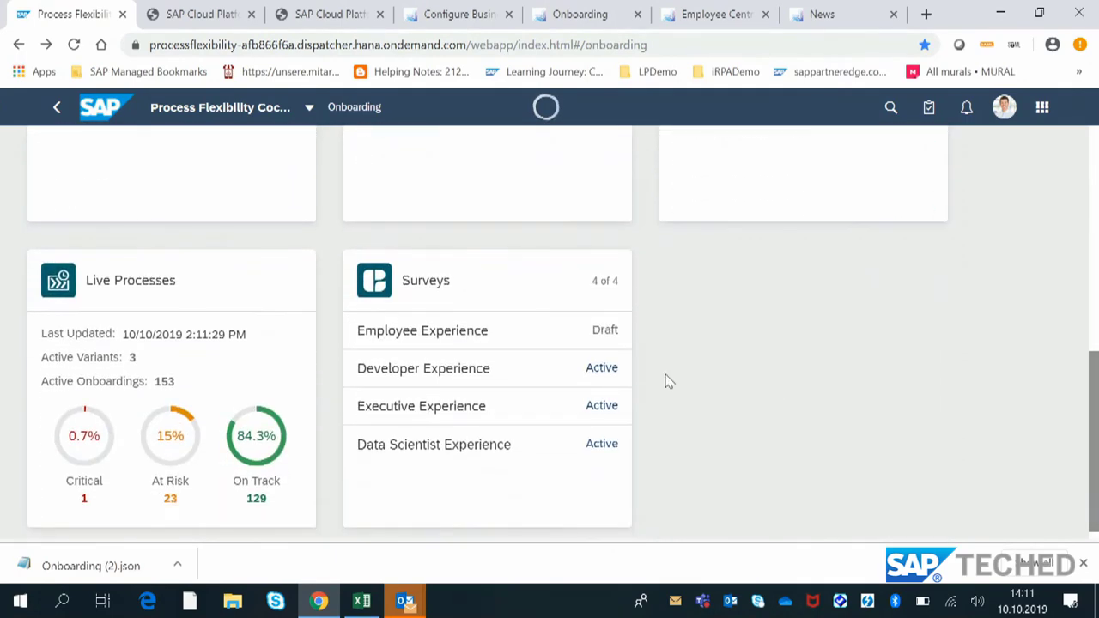
pyautogui.click(166, 294)
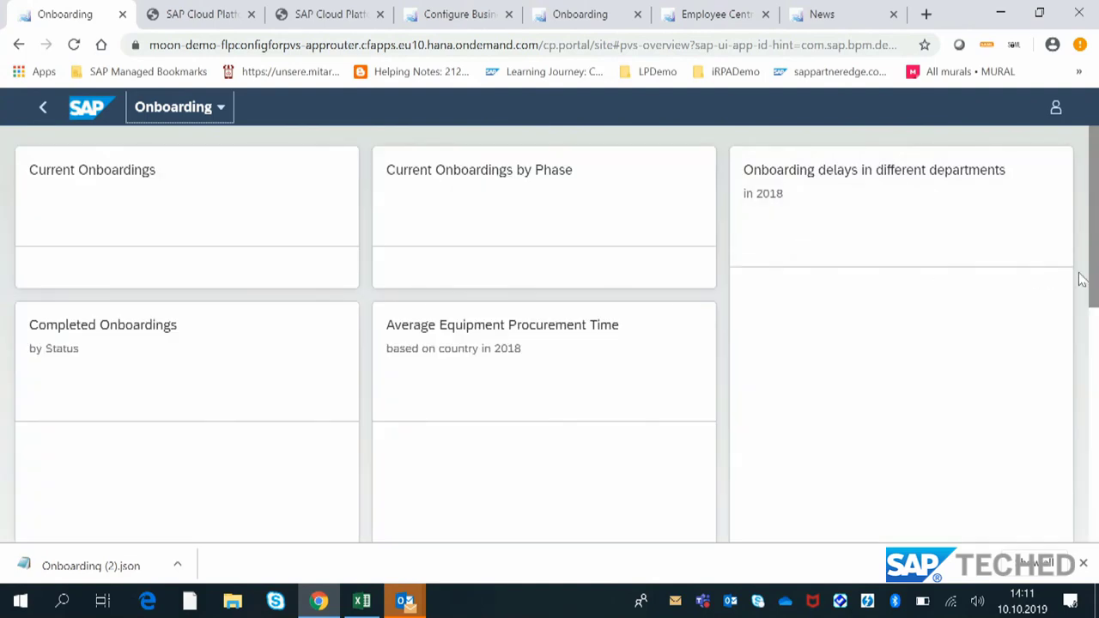
# Review the Onboarding dashboard cards for current onboardings, phases and delays in different departments.
pyautogui.scroll(-1, 1095, 236)
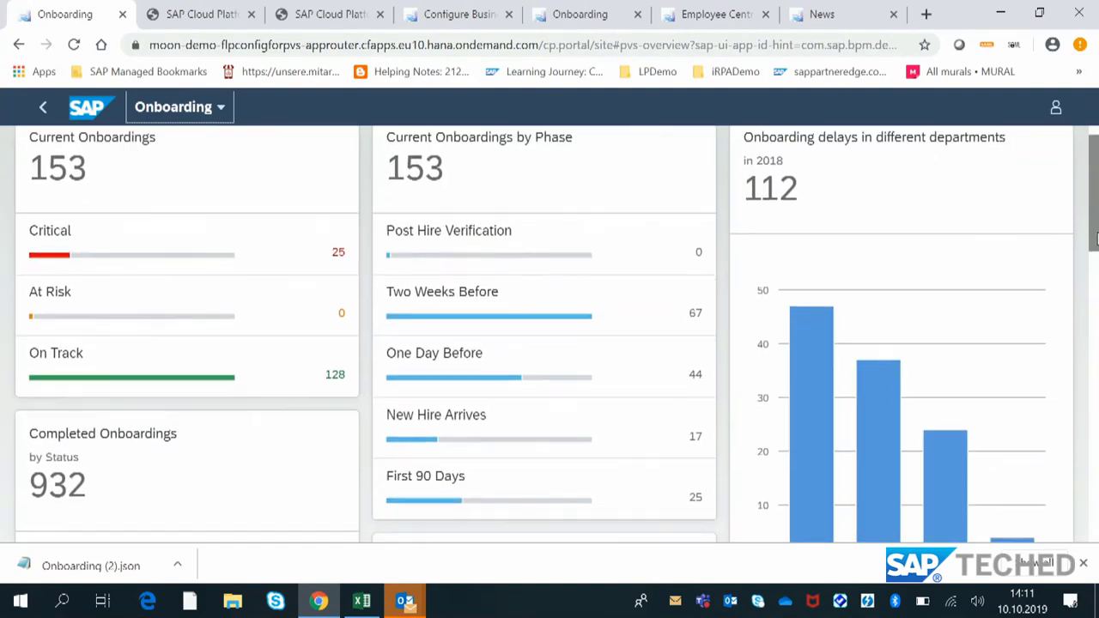
pyautogui.scroll(1, 1094, 230)
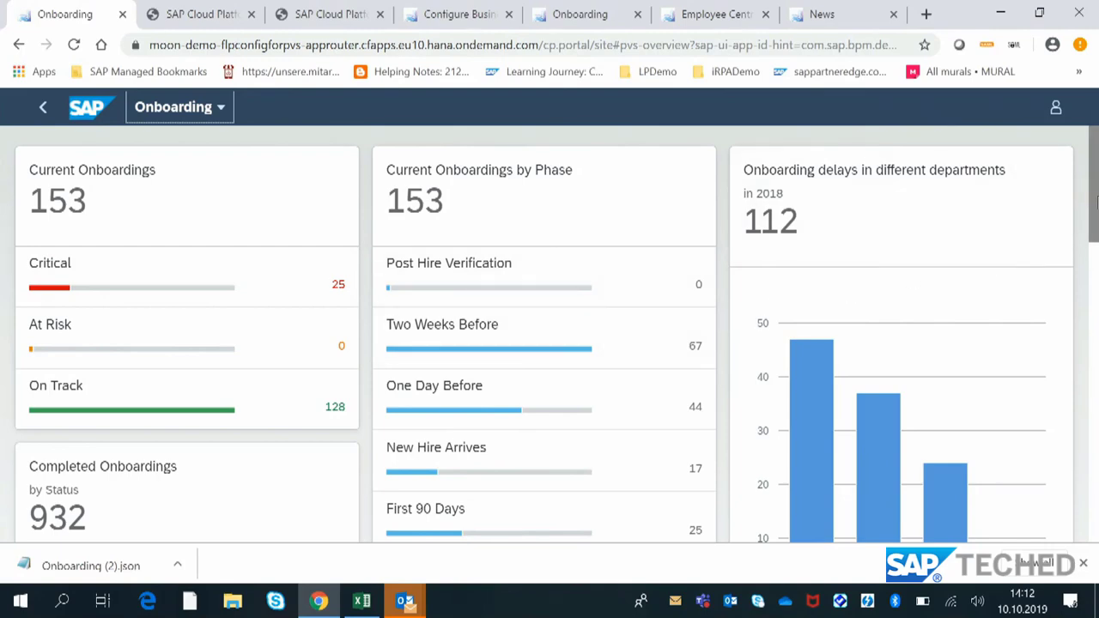
pyautogui.moveTo(1097, 203); pyautogui.dragTo(1097, 230)
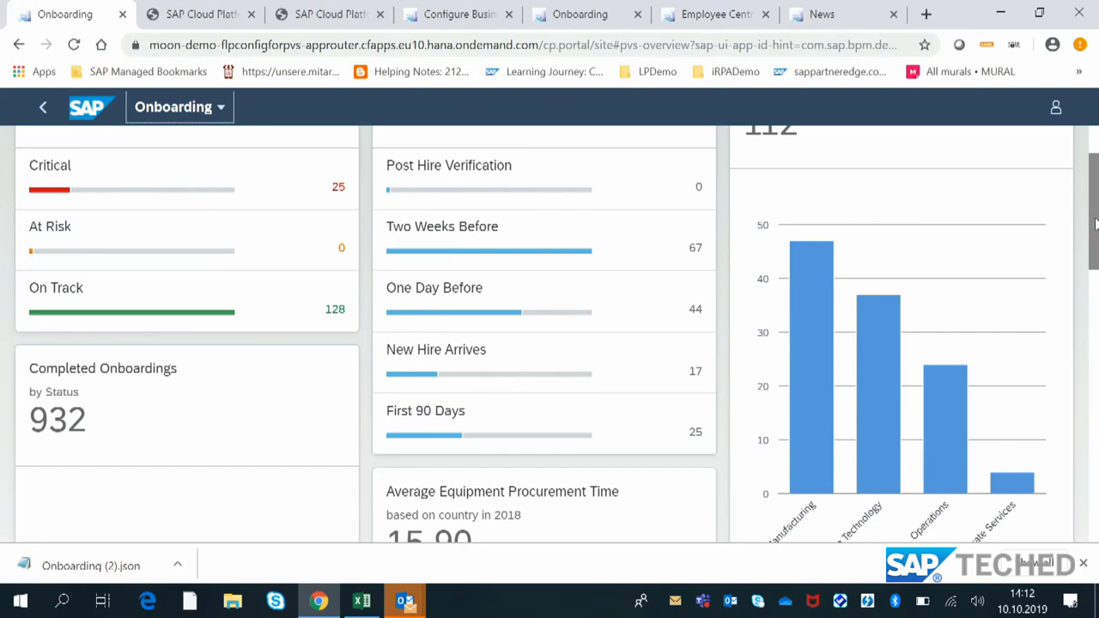
pyautogui.moveTo(1096, 220); pyautogui.dragTo(1035, 186)
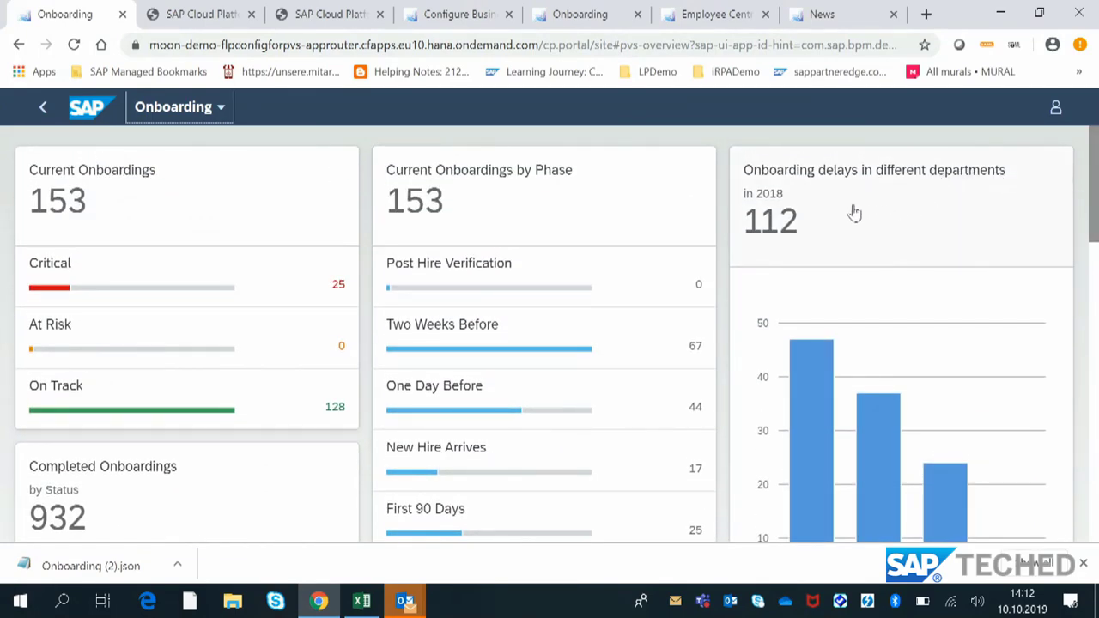
# Open the list of critical current onboardings and look through its entries.
pyautogui.click(253, 287)
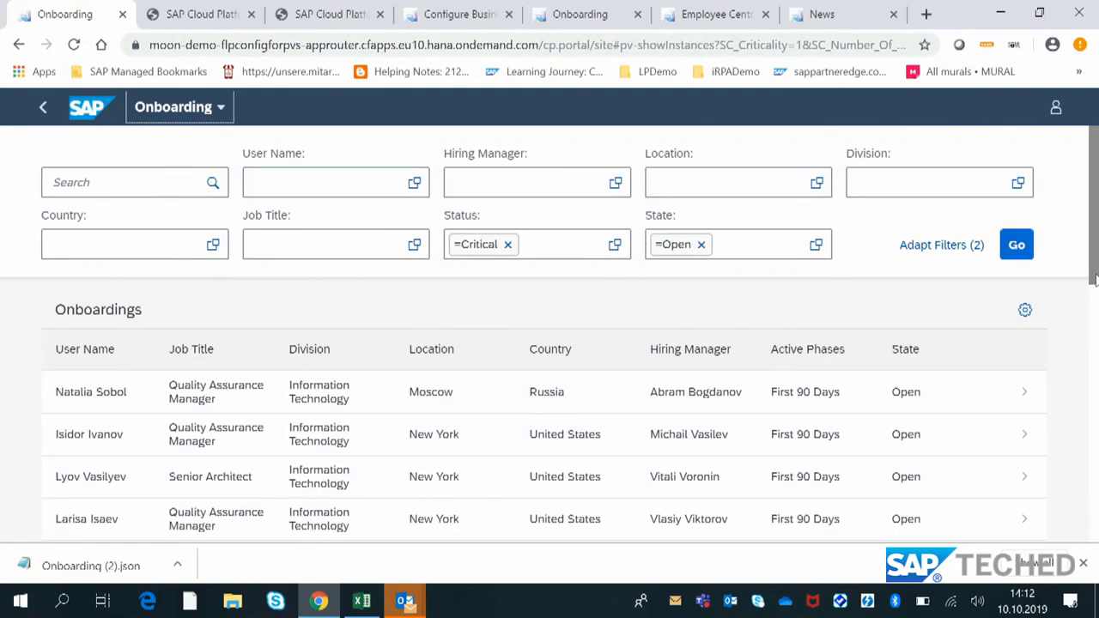
pyautogui.scroll(-1, 1095, 287)
pyautogui.moveTo(1095, 288); pyautogui.dragTo(1095, 326)
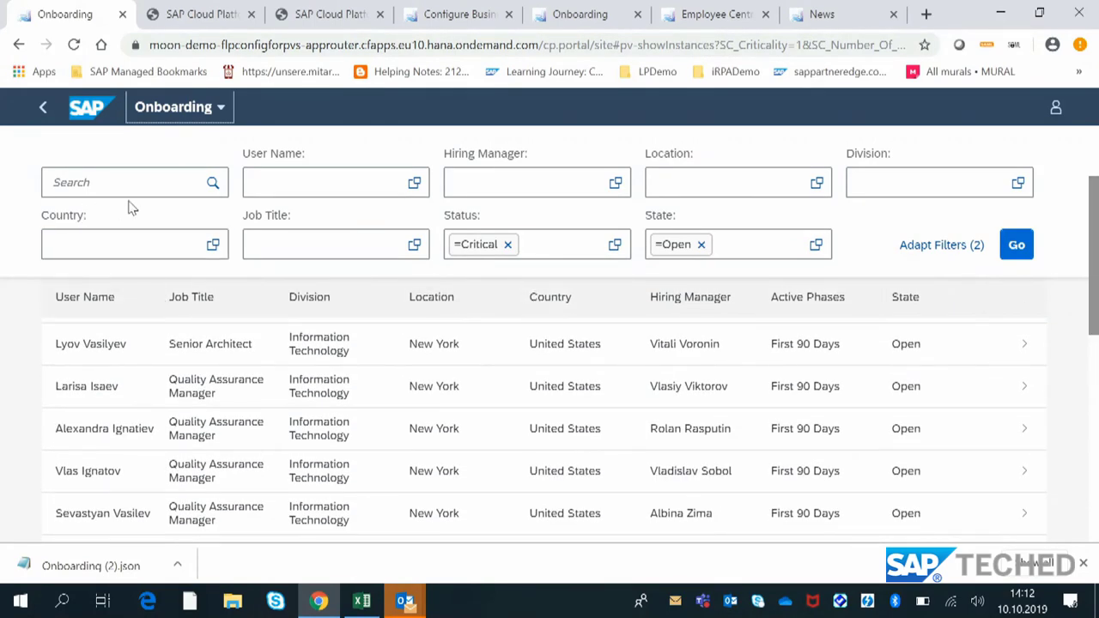
# Filter the critical open onboardings by the country France and apply the filter.
pyautogui.click(207, 246)
pyautogui.click(211, 246)
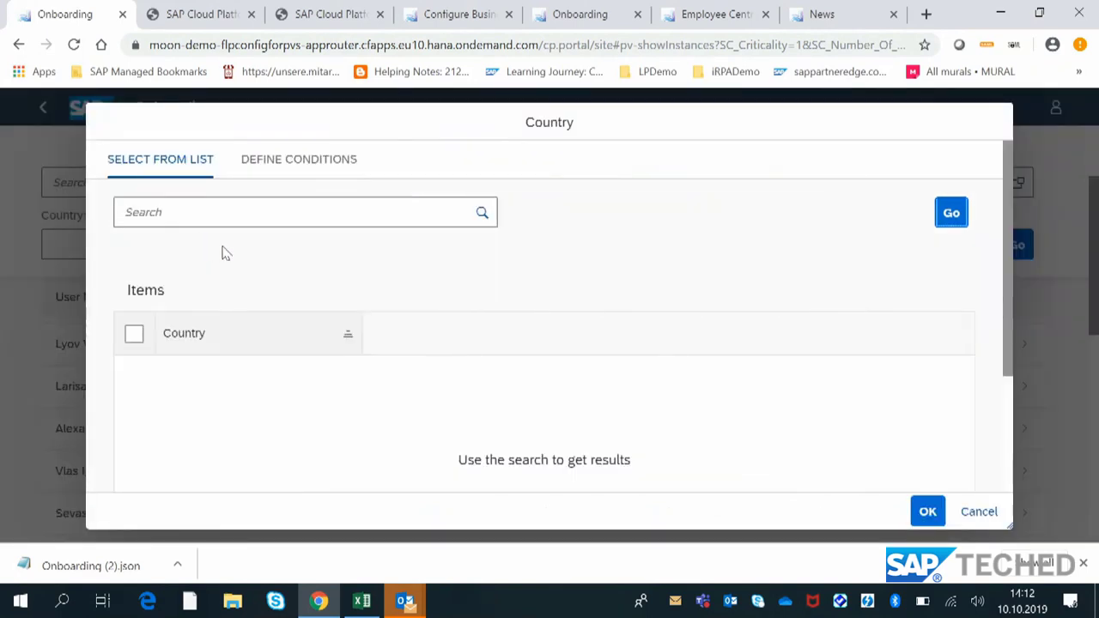
pyautogui.click(953, 212)
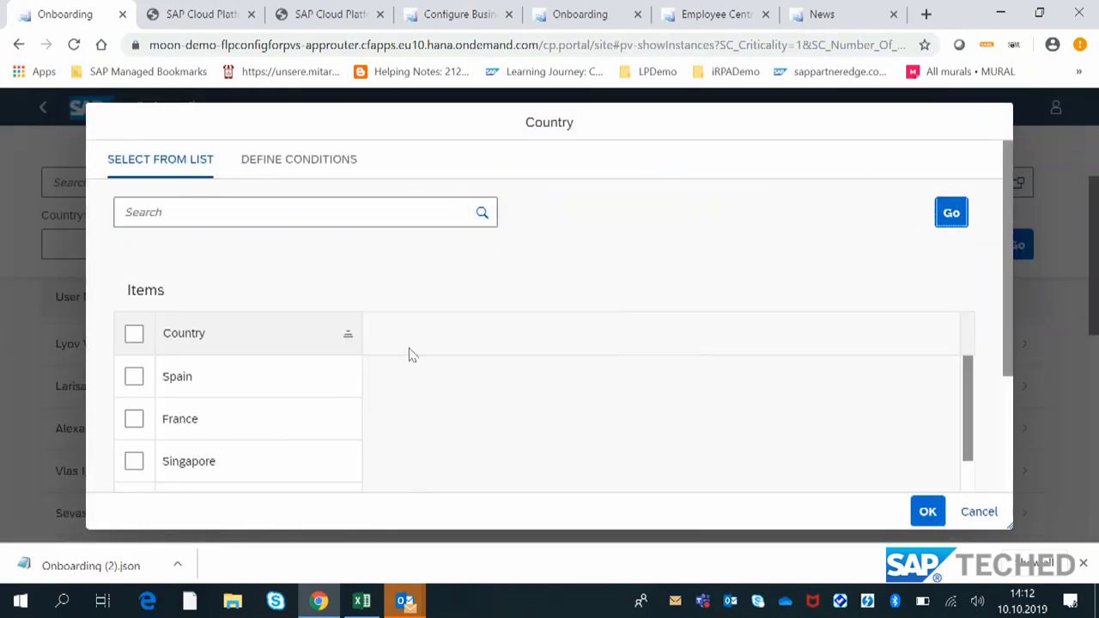
pyautogui.click(134, 419)
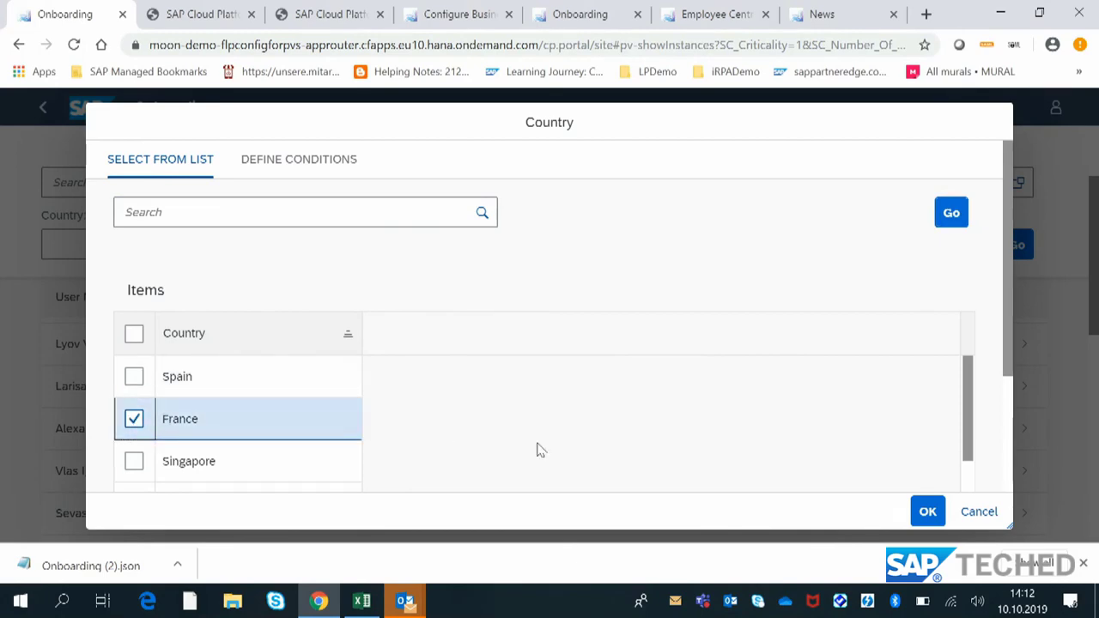
pyautogui.click(924, 516)
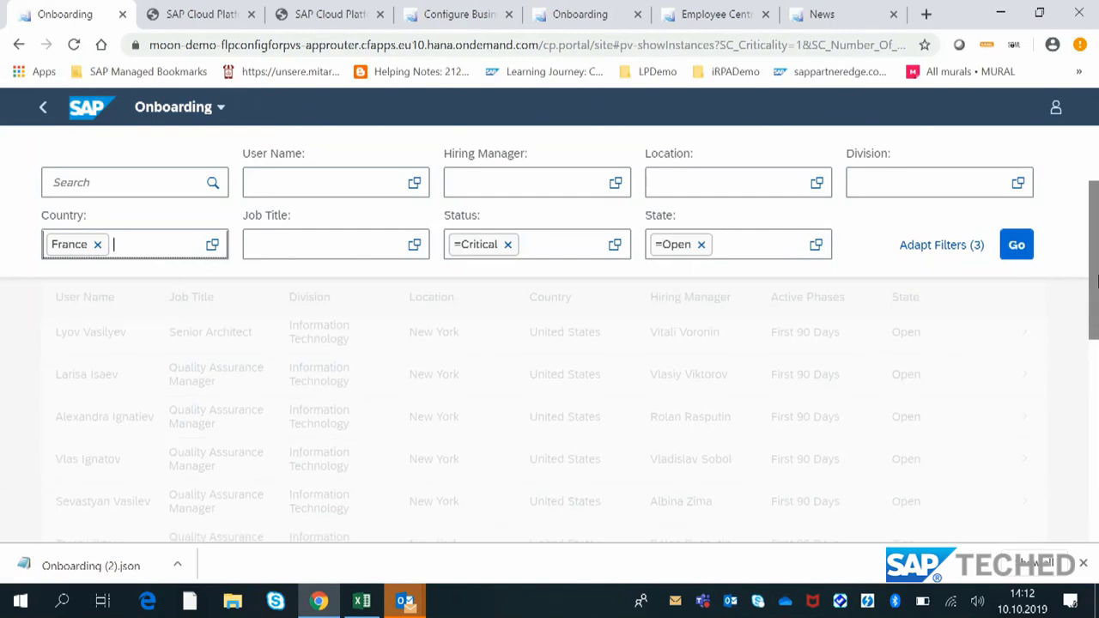
pyautogui.moveTo(1096, 265); pyautogui.dragTo(1097, 280)
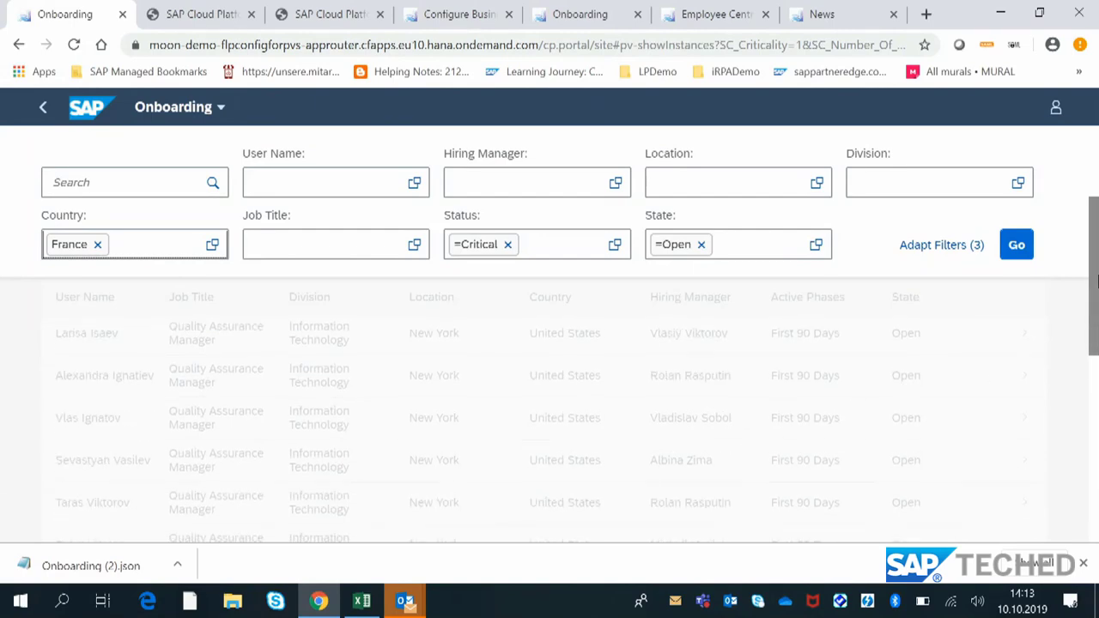
pyautogui.click(1026, 253)
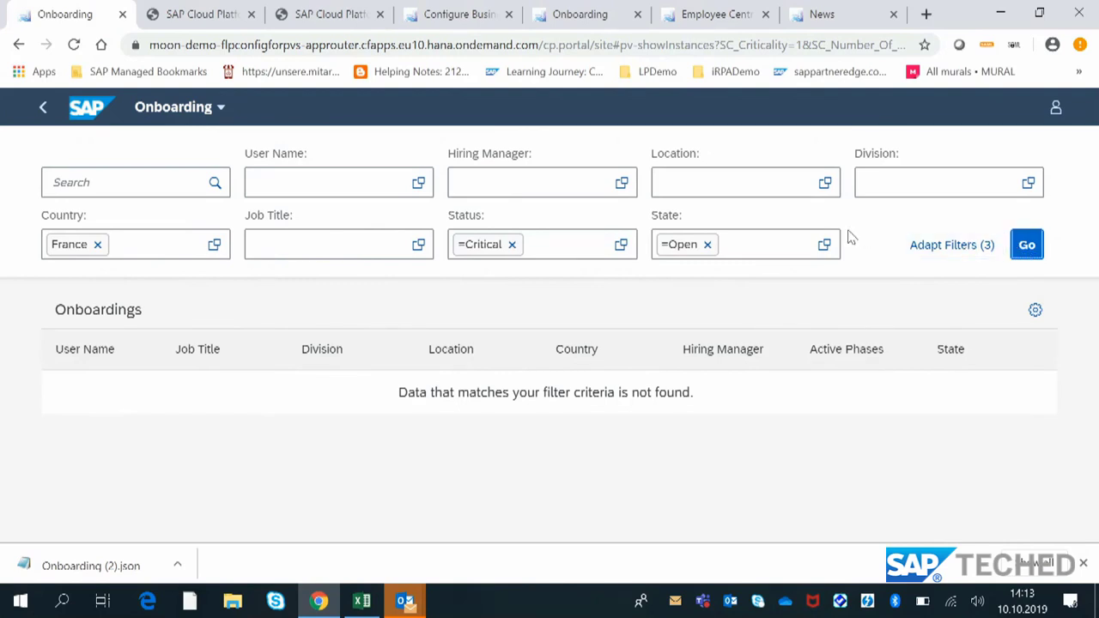
# List the available countries without choosing another, remove France from the Country filter and reapply the remaining filters.
pyautogui.click(216, 247)
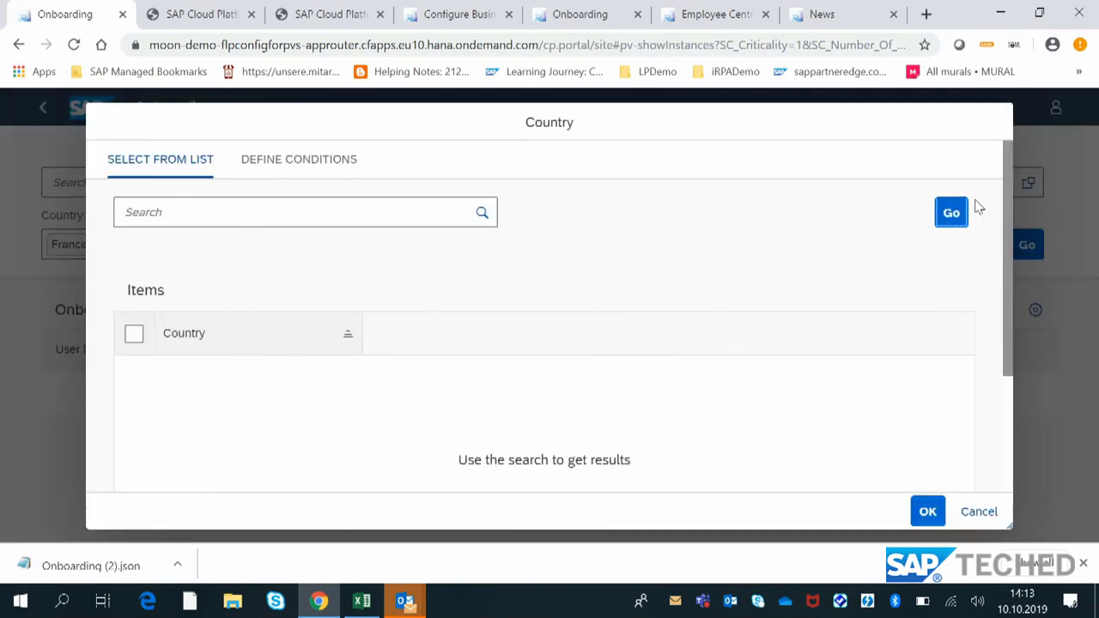
pyautogui.click(944, 212)
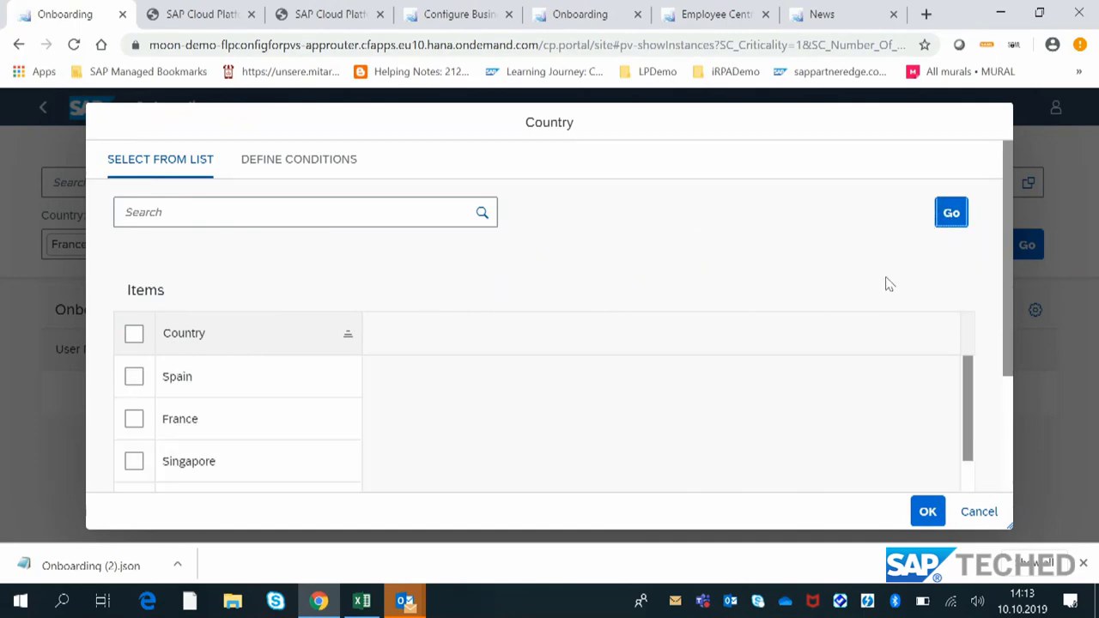
pyautogui.click(924, 509)
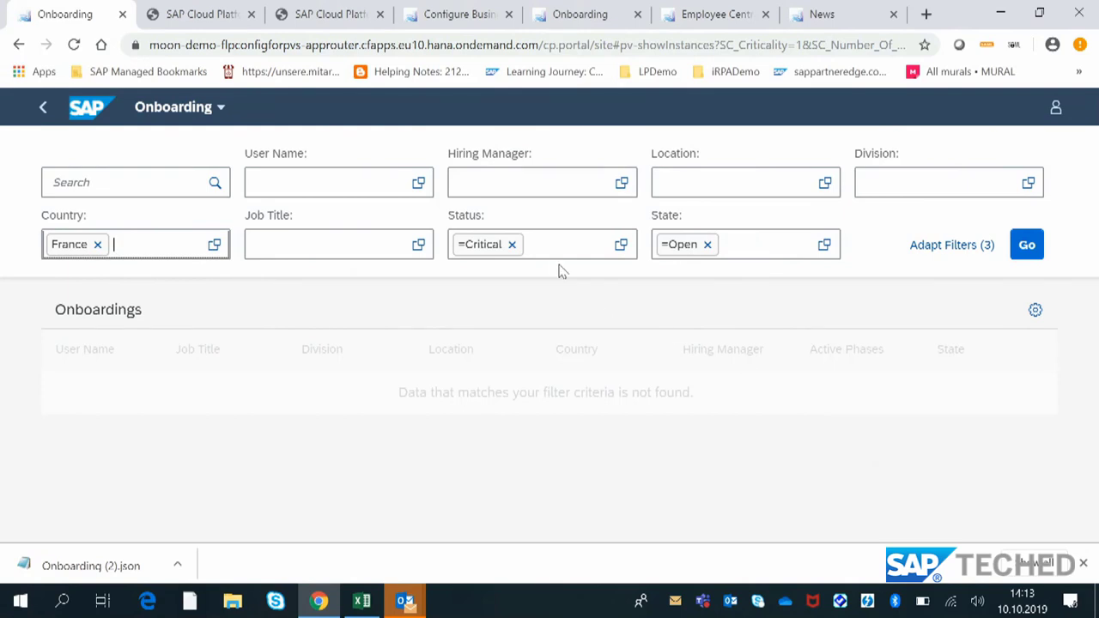
pyautogui.click(97, 245)
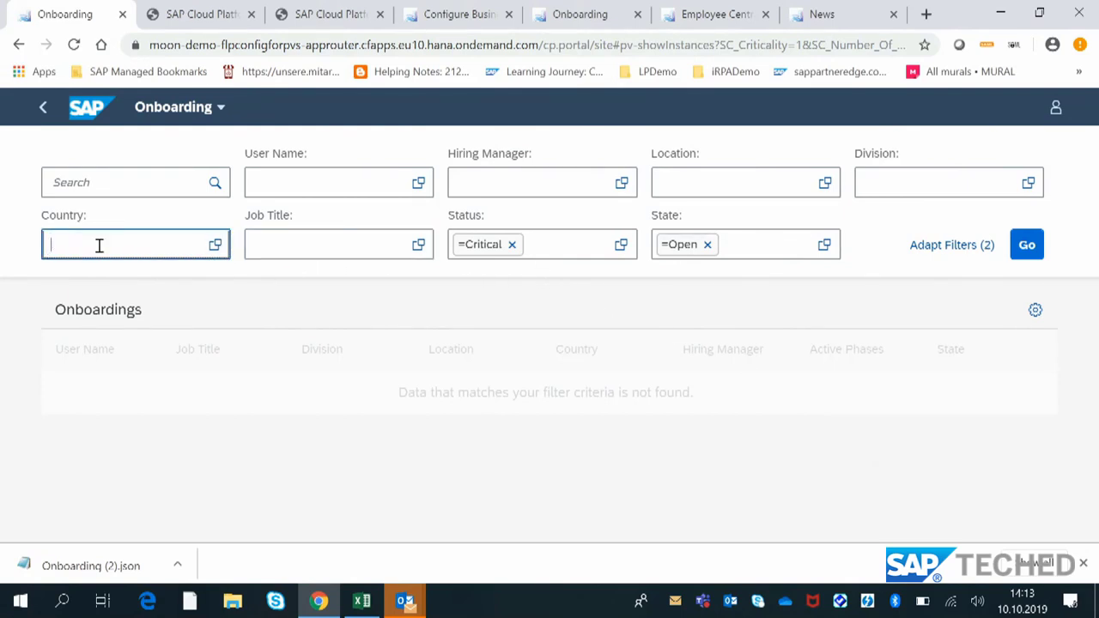
pyautogui.click(1026, 244)
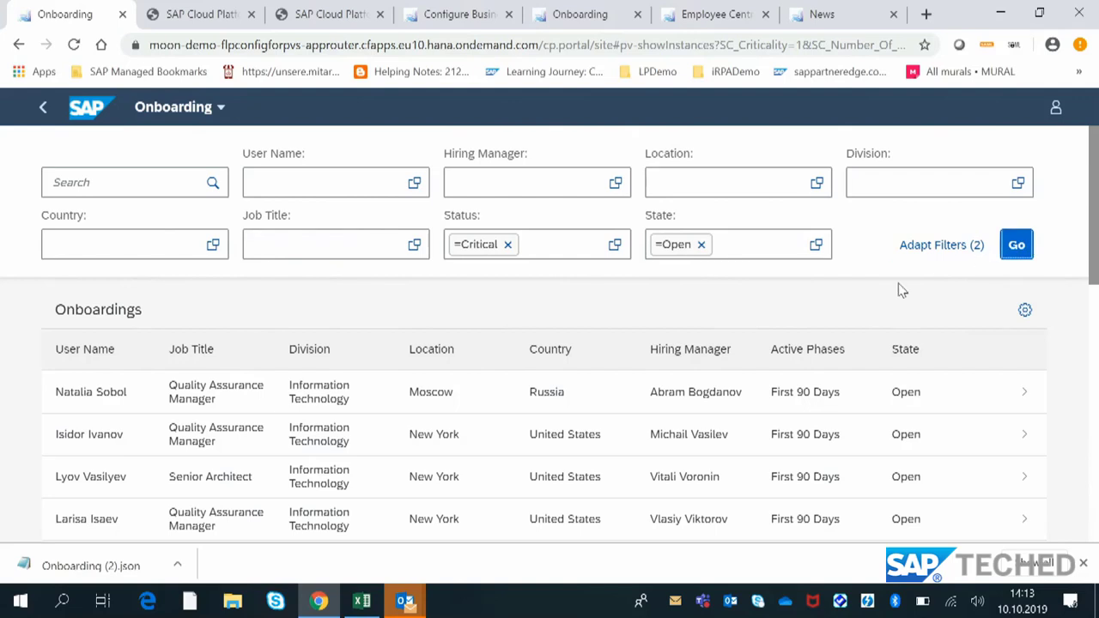
# Open the second critical onboarding, a Quality Assurance Manager in New York, and examine its information, phases and path.
pyautogui.click(354, 433)
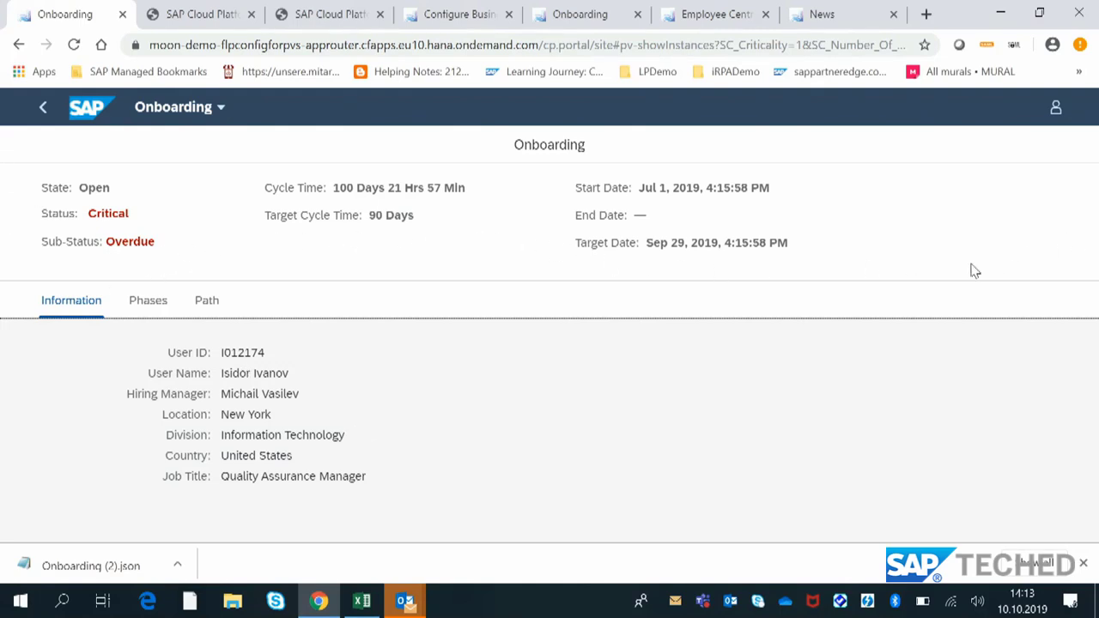
pyautogui.click(165, 310)
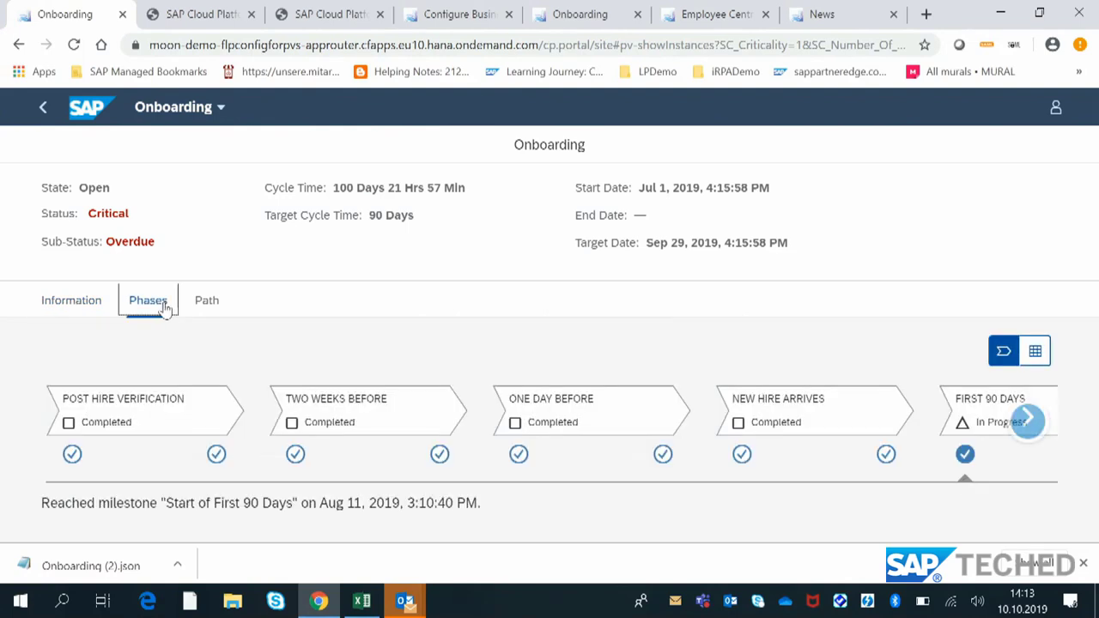
pyautogui.click(931, 446)
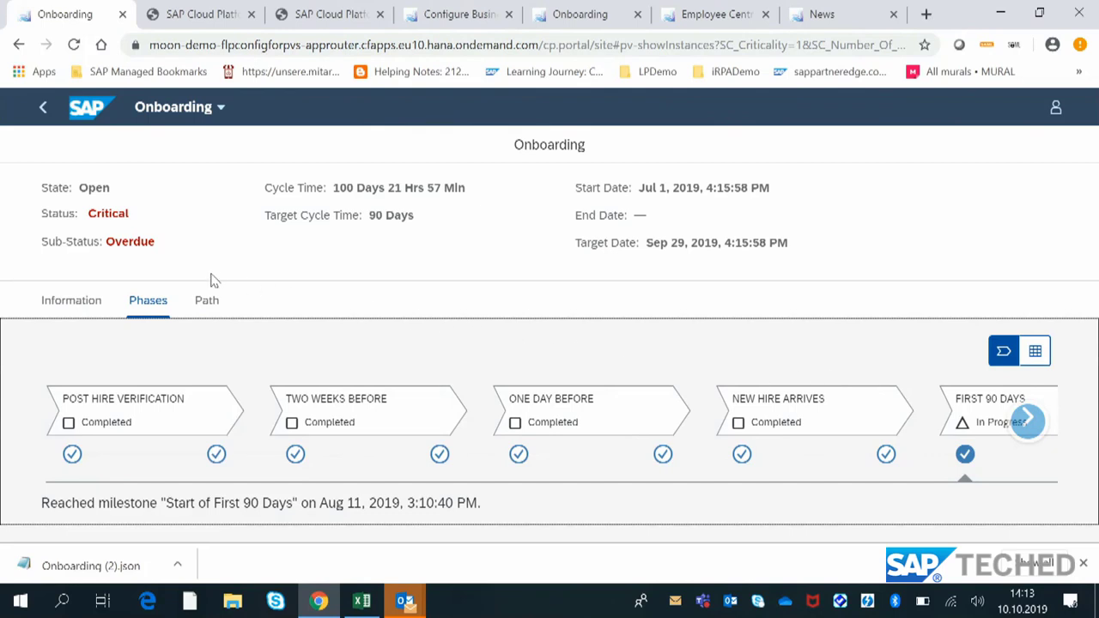
pyautogui.click(206, 300)
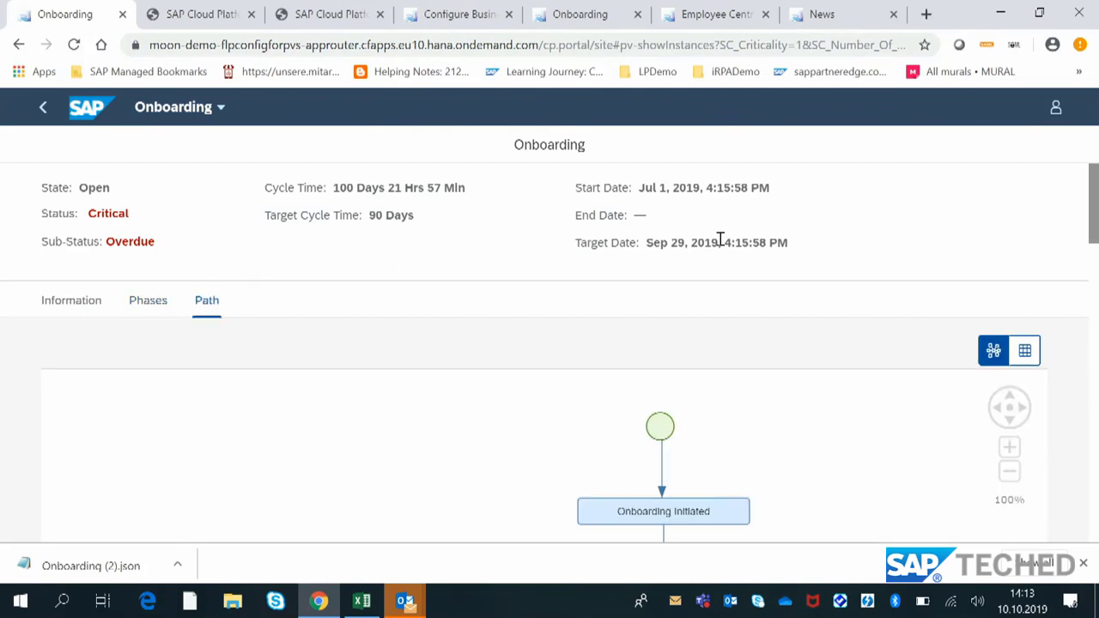
pyautogui.moveTo(1095, 185); pyautogui.dragTo(1095, 291)
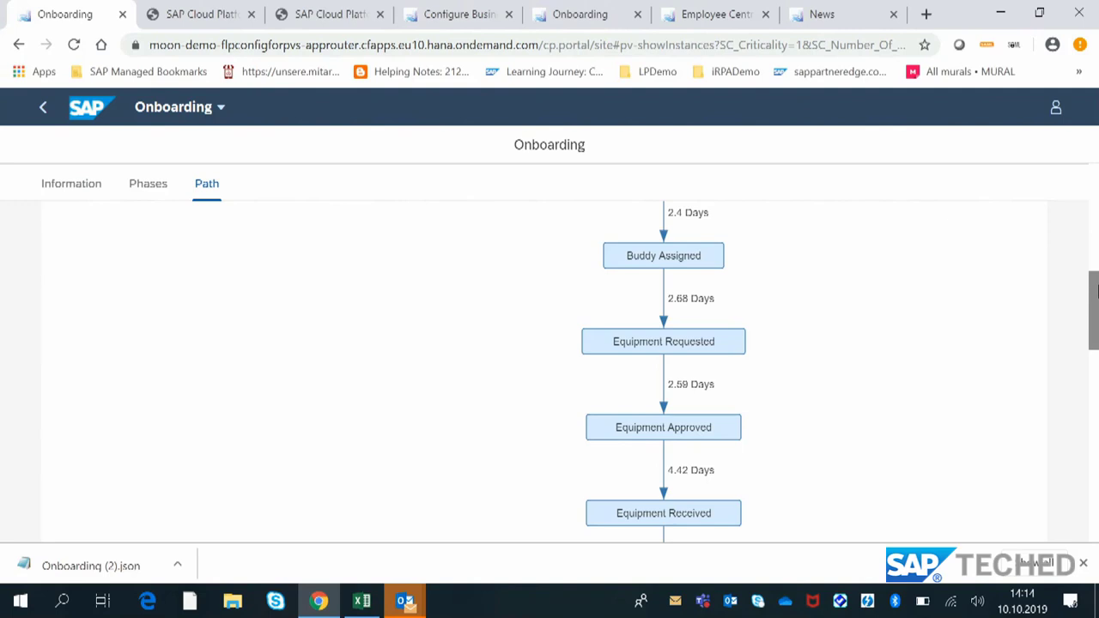
# Return to the Onboarding overview in the Process Flexibility Cockpit and switch to the related API Business Hub app.
pyautogui.click(37, 110)
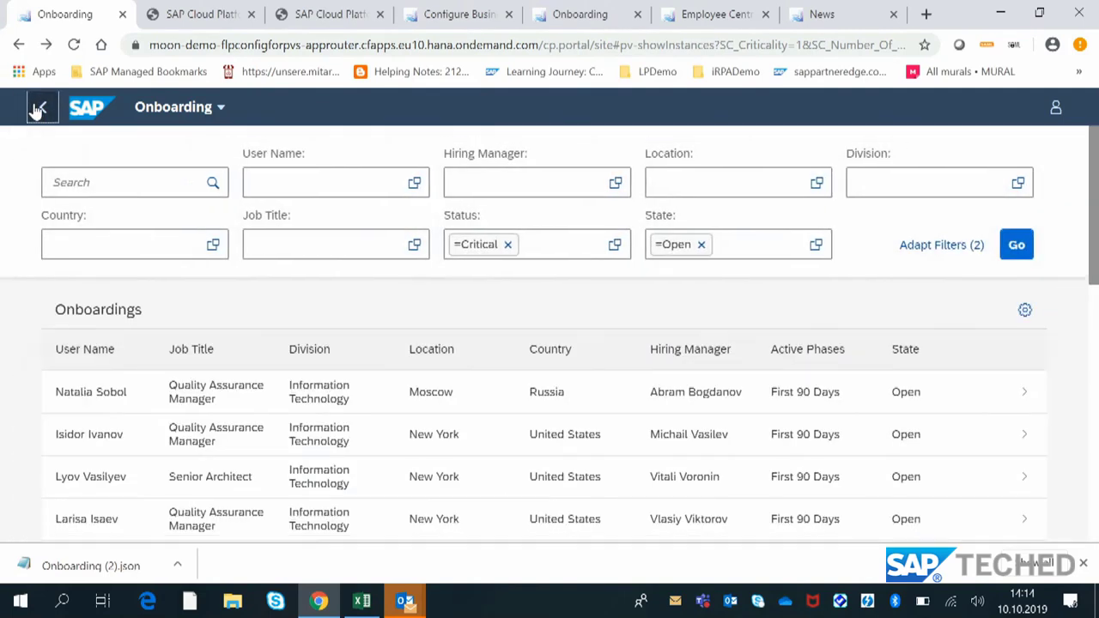
pyautogui.click(37, 110)
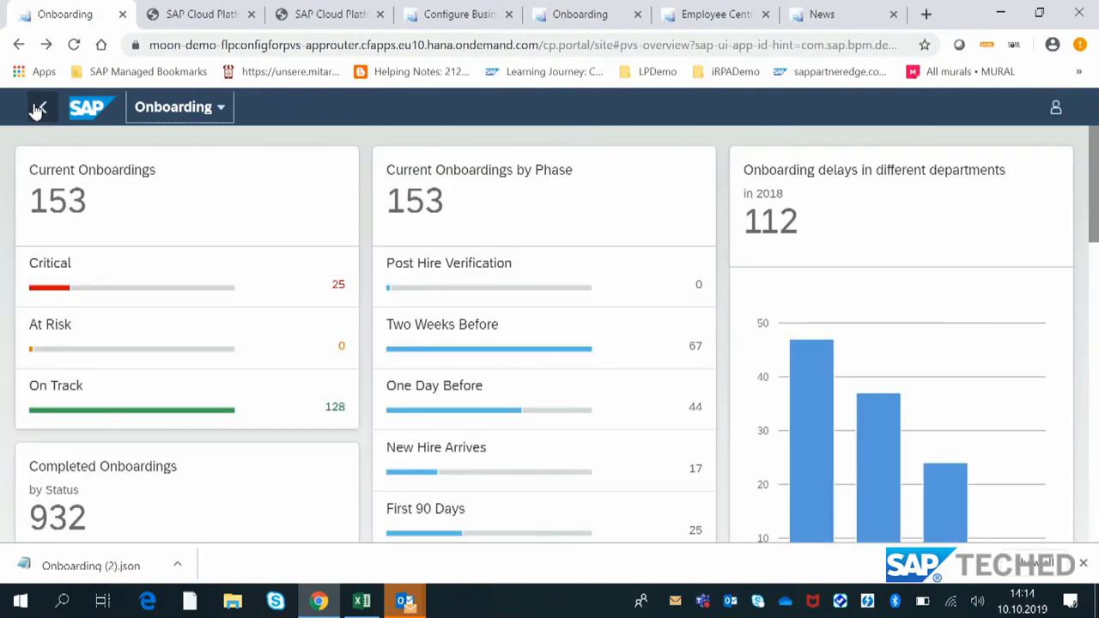
pyautogui.click(37, 110)
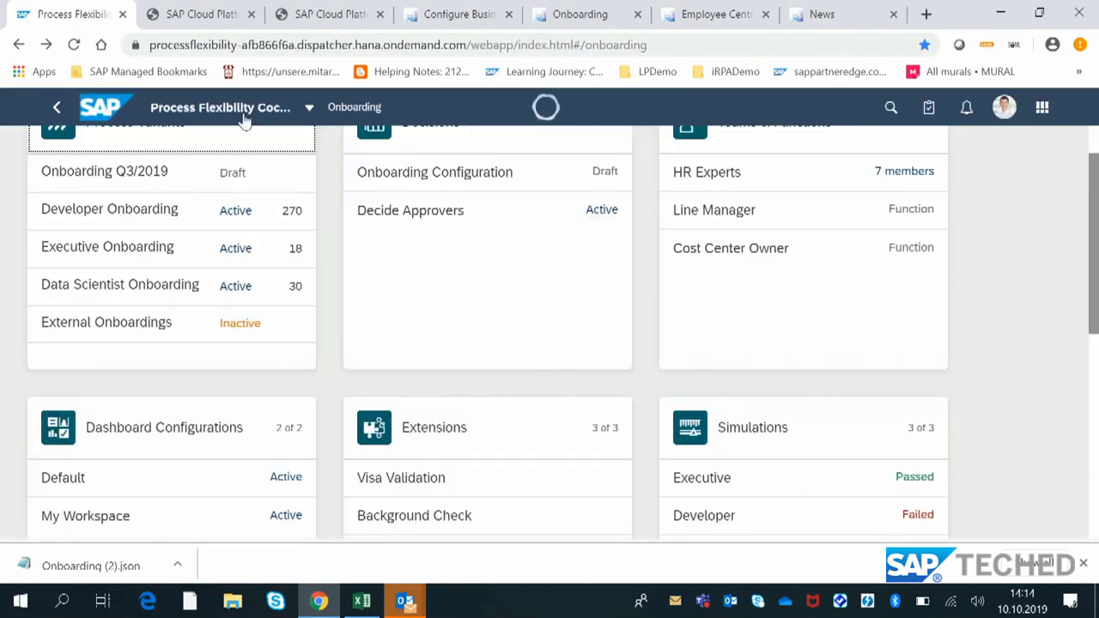
pyautogui.click(292, 108)
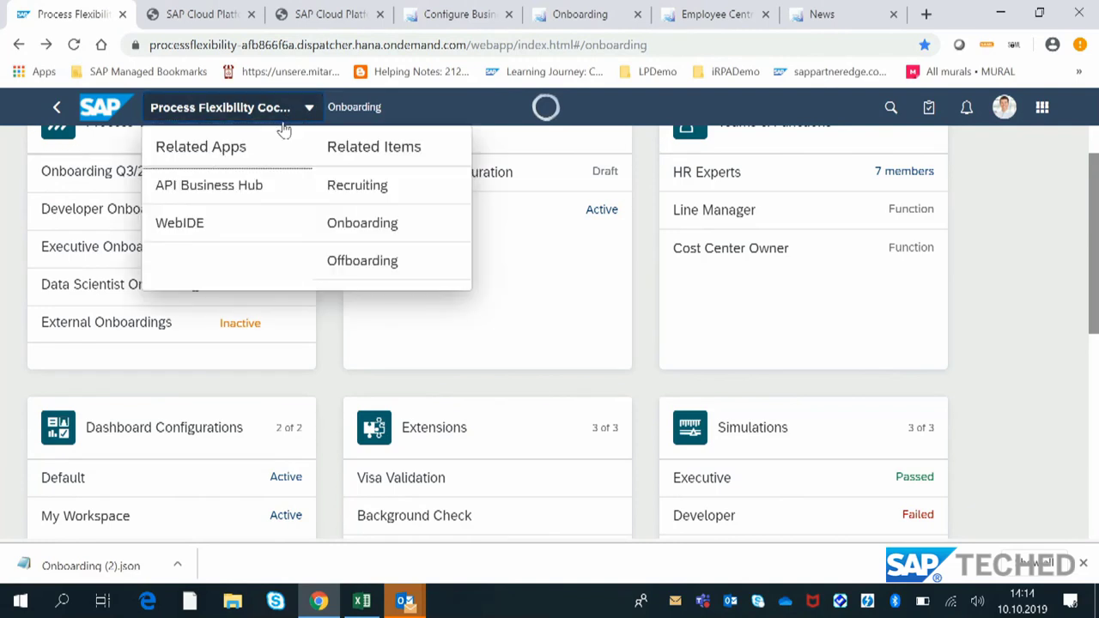
pyautogui.click(235, 185)
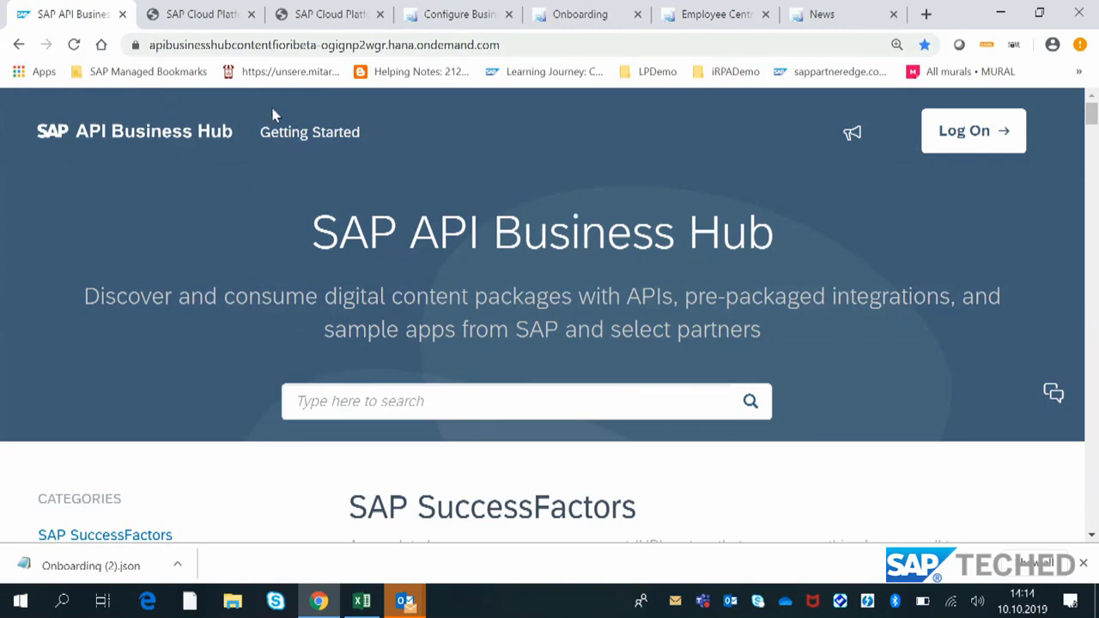
# Browse the hub to the Live Processes content type and open the Hire to Retire package.
pyautogui.scroll(-4, 1097, 195)
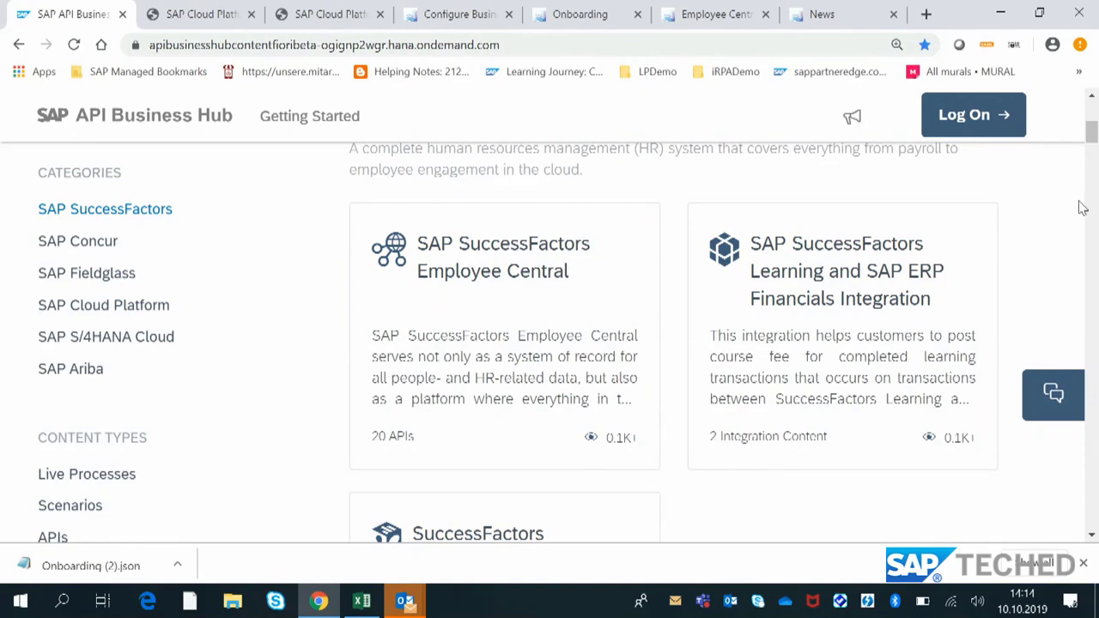
pyautogui.scroll(-6, 99, 483)
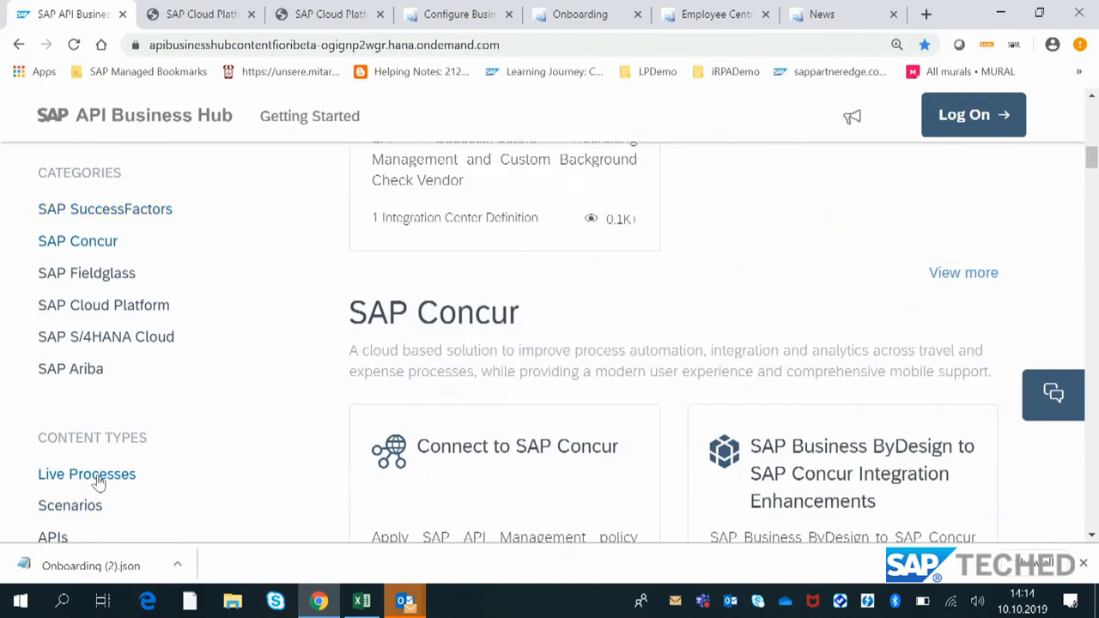
pyautogui.click(99, 477)
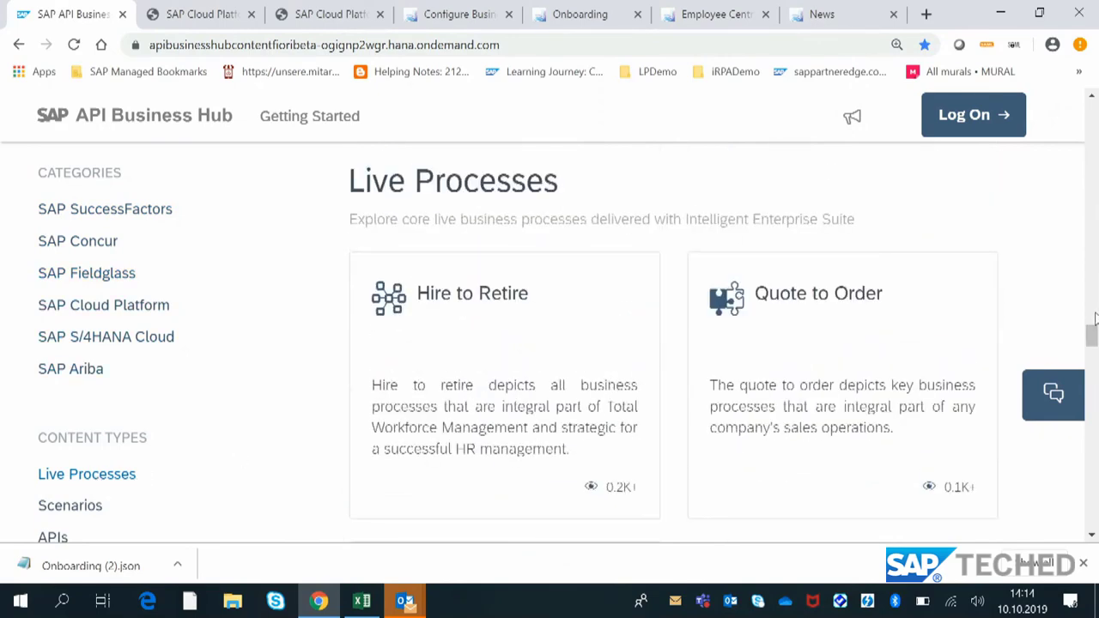
pyautogui.scroll(-2, 1092, 339)
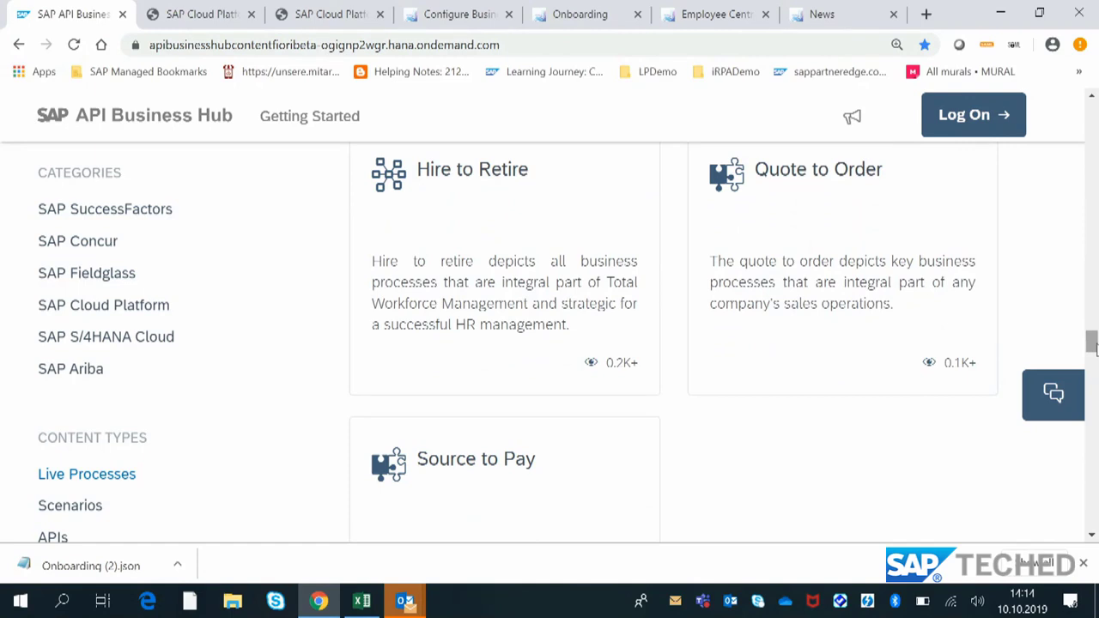
pyautogui.click(466, 189)
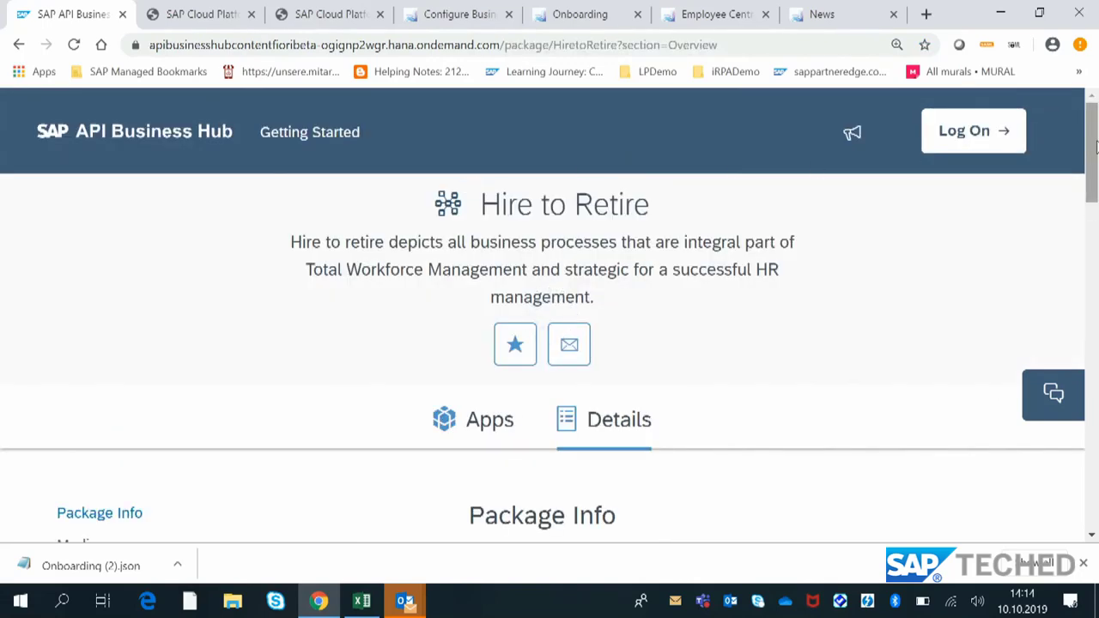
# Look over the Hire to Retire process diagram, expand the related processes and open Recruit New External Hires.
pyautogui.moveTo(1095, 148); pyautogui.dragTo(1095, 343)
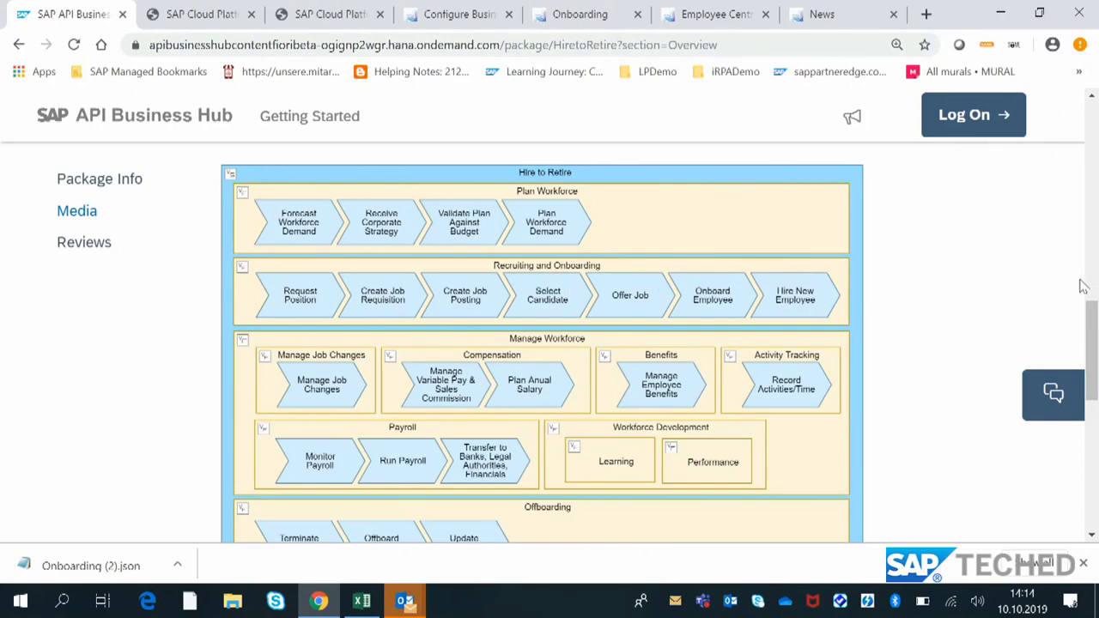
pyautogui.moveTo(1092, 299); pyautogui.dragTo(1087, 262)
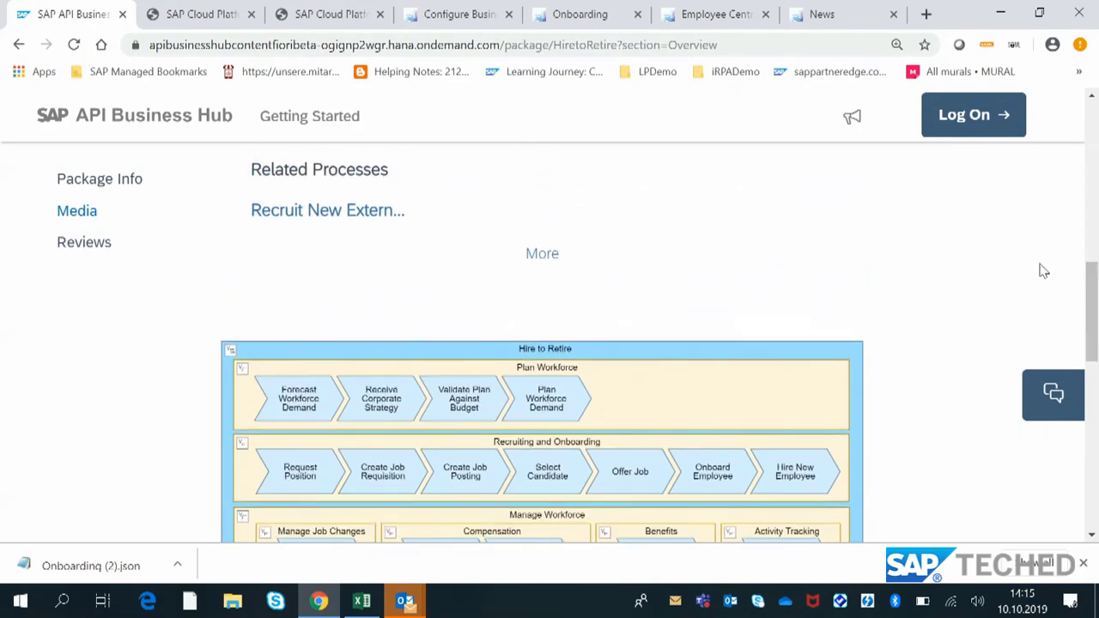
pyautogui.click(550, 256)
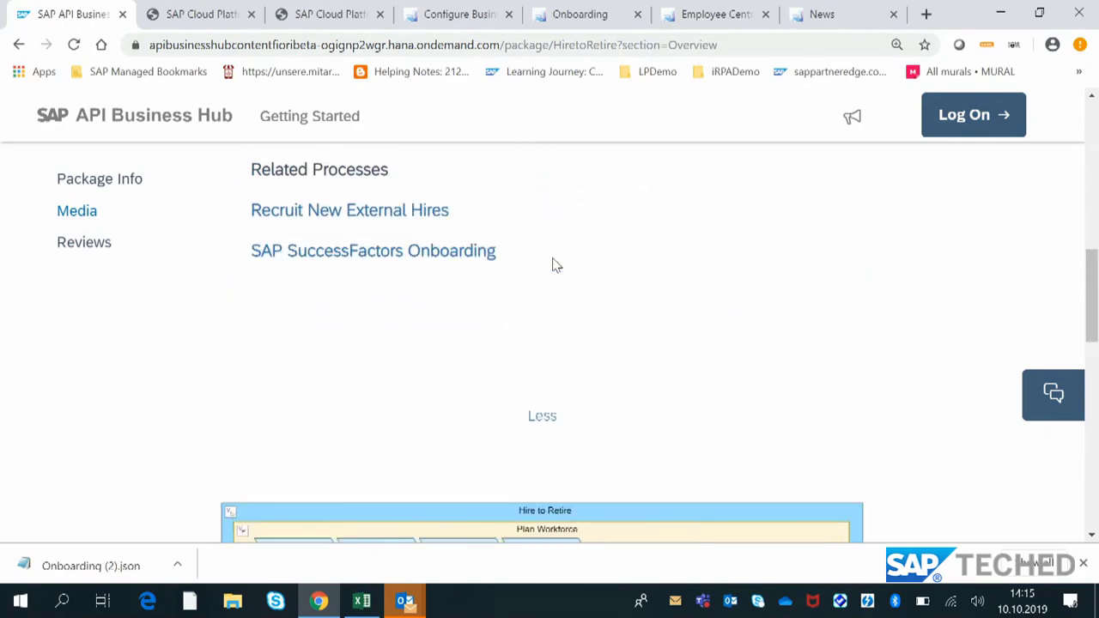
pyautogui.click(390, 221)
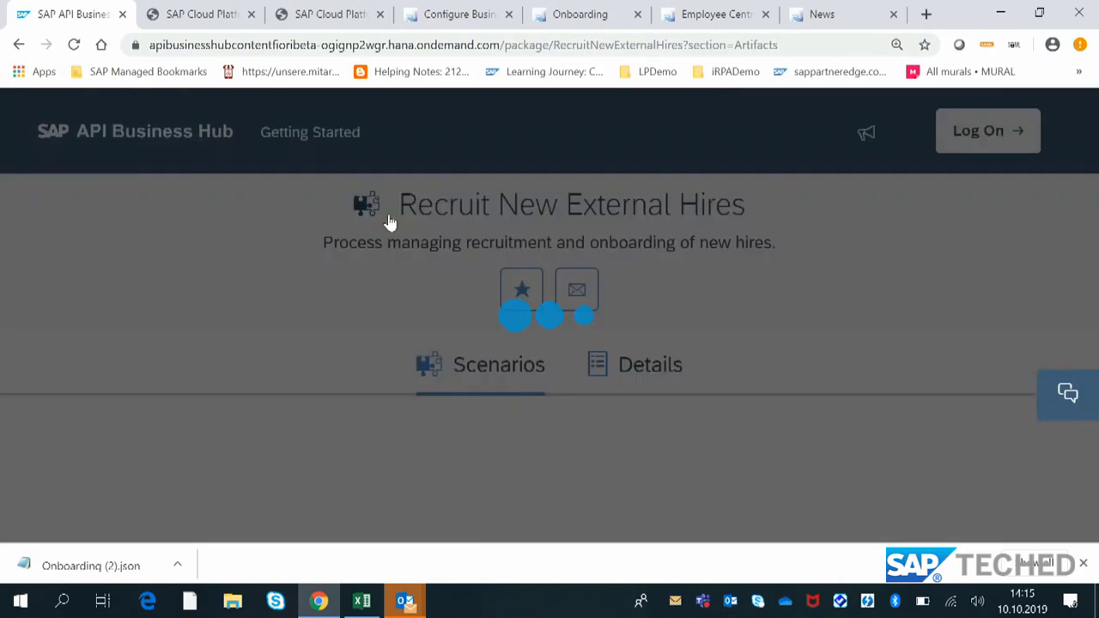
# Examine the Recruit New External Hires scenario diagram, enlarged to 46%, from the lane headings down to the Onboarding activity.
pyautogui.moveTo(1095, 182); pyautogui.dragTo(1080, 300)
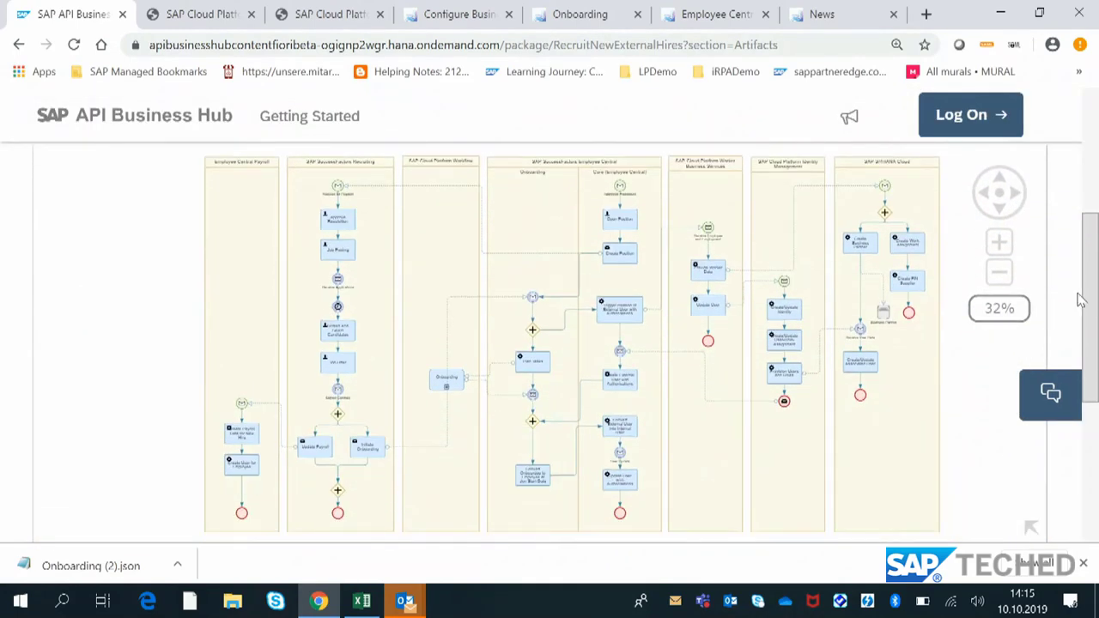
pyautogui.click(999, 242)
pyautogui.click(999, 243)
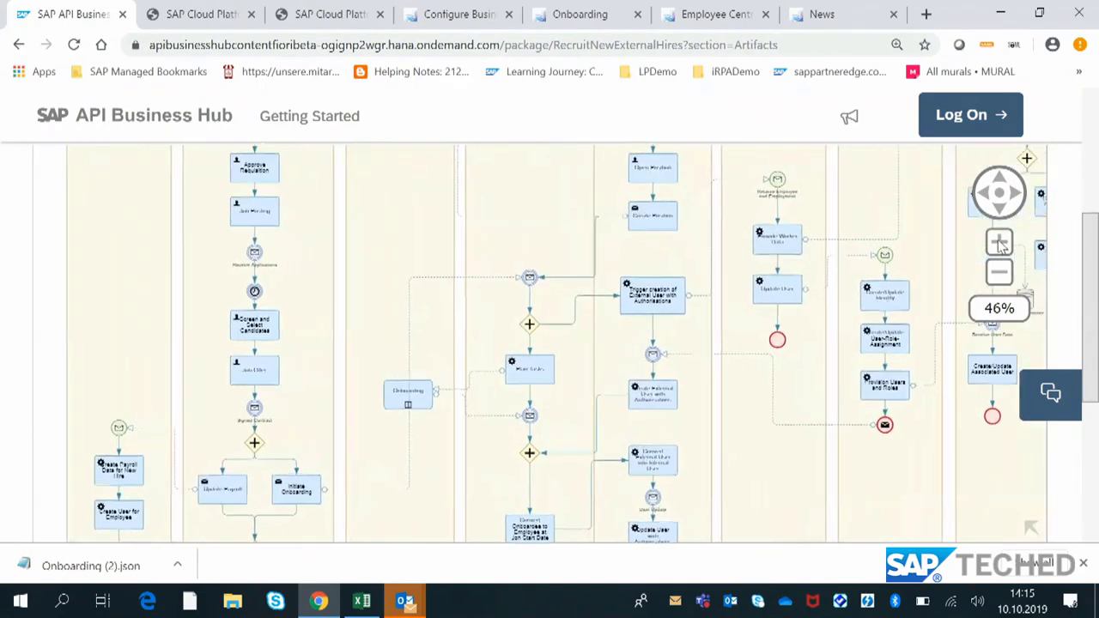
pyautogui.moveTo(1092, 256); pyautogui.dragTo(1094, 234)
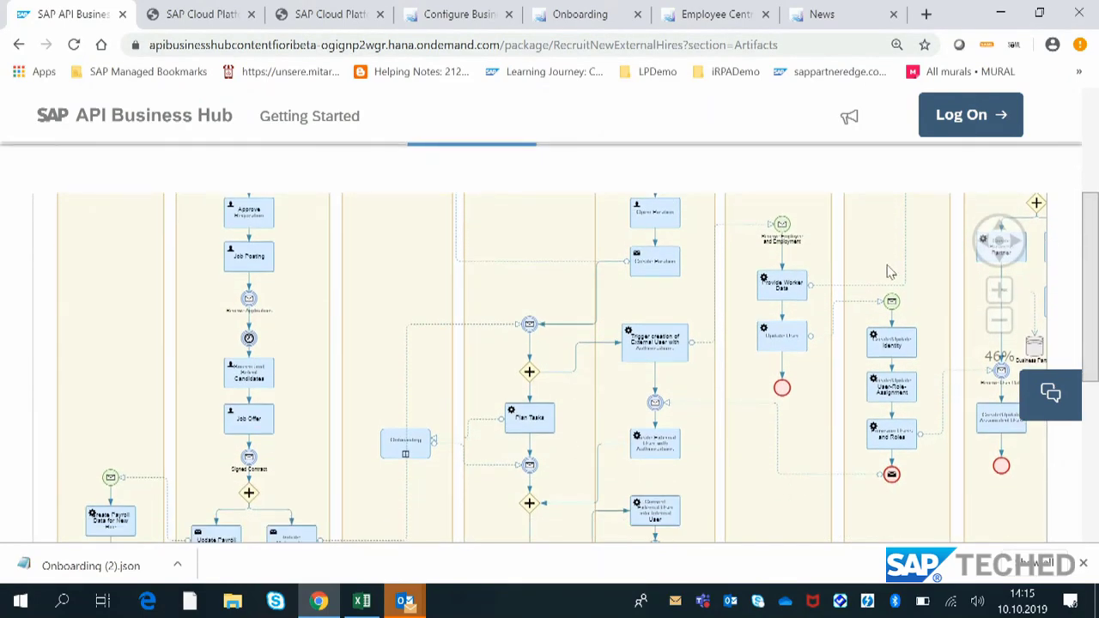
pyautogui.moveTo(392, 265); pyautogui.dragTo(390, 342)
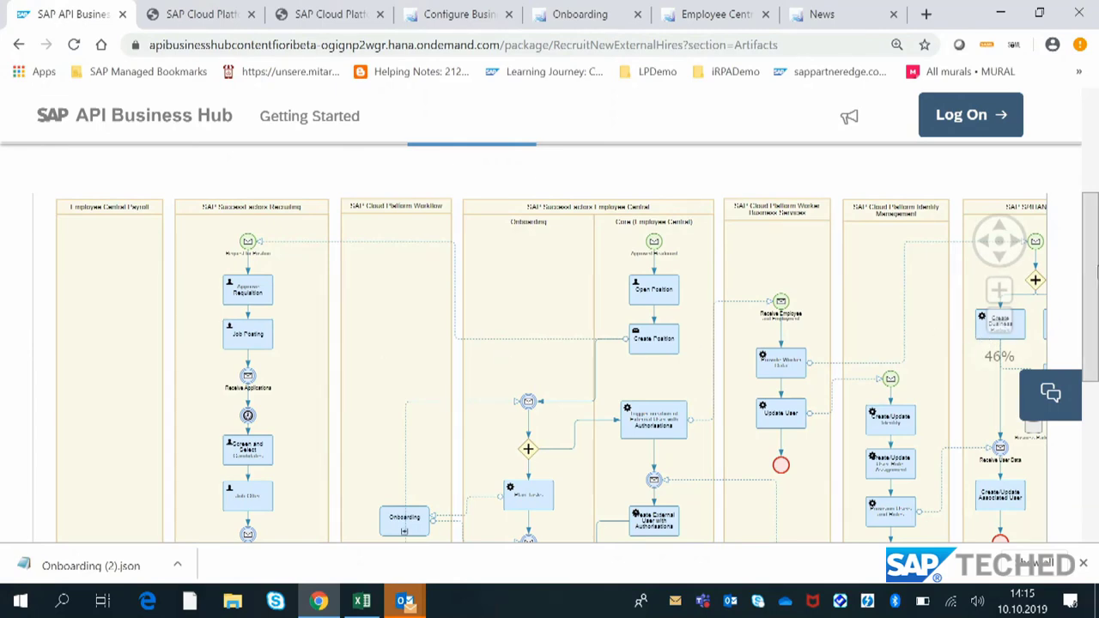
pyautogui.moveTo(1089, 286); pyautogui.dragTo(1088, 333)
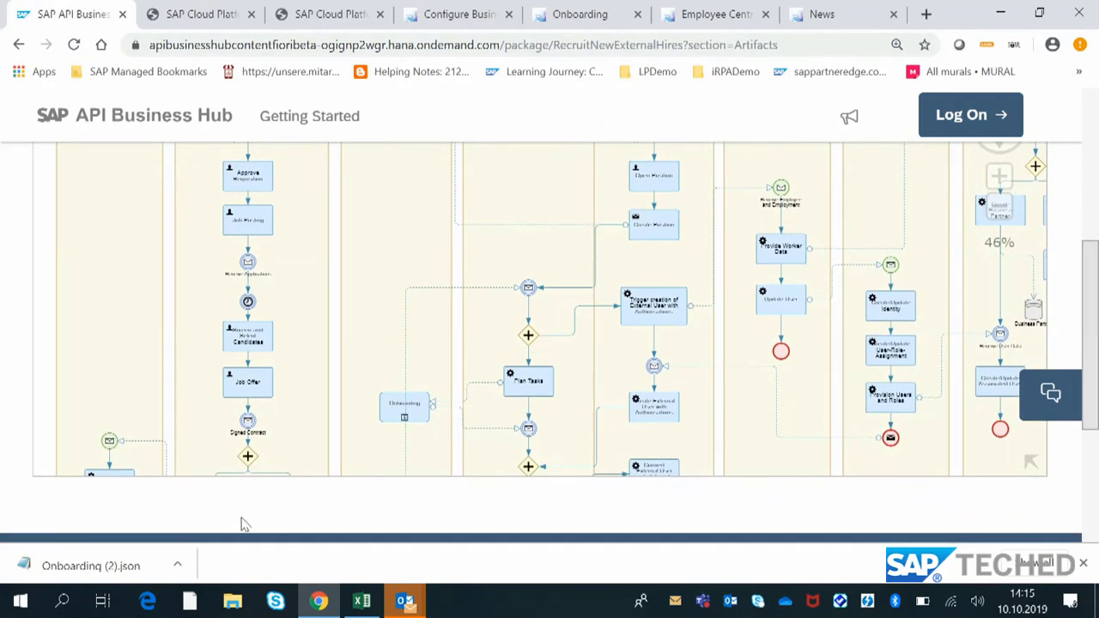
# Open the Onboarding subprocess from the SAP Cloud Platform Workflow lane and review its scenario diagram.
pyautogui.click(400, 416)
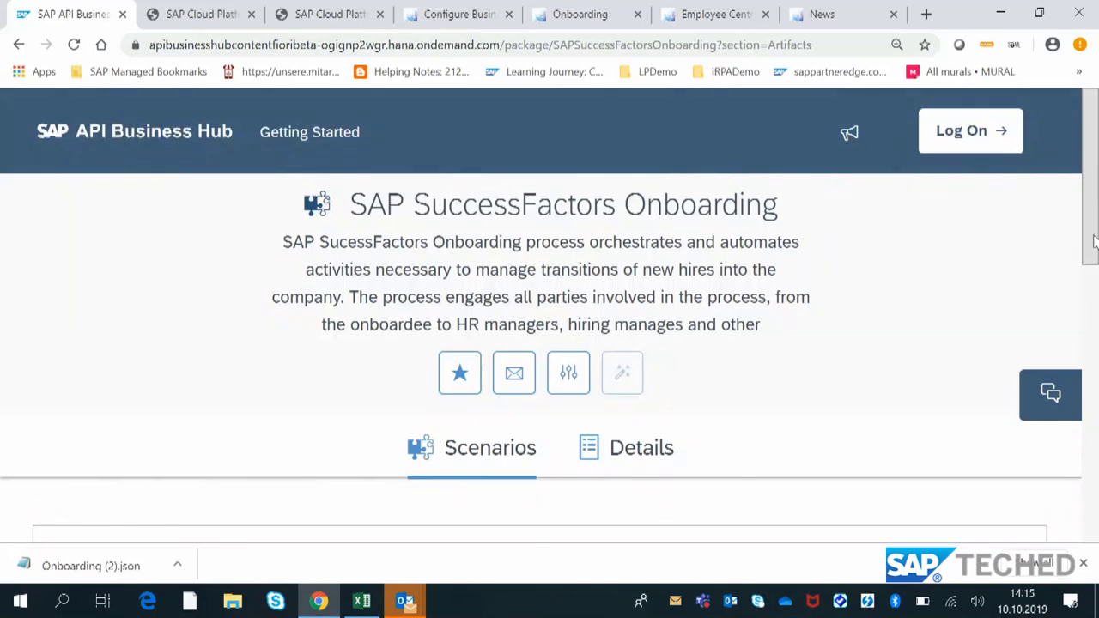
pyautogui.scroll(-1, 1093, 247)
pyautogui.moveTo(1093, 247); pyautogui.dragTo(1095, 348)
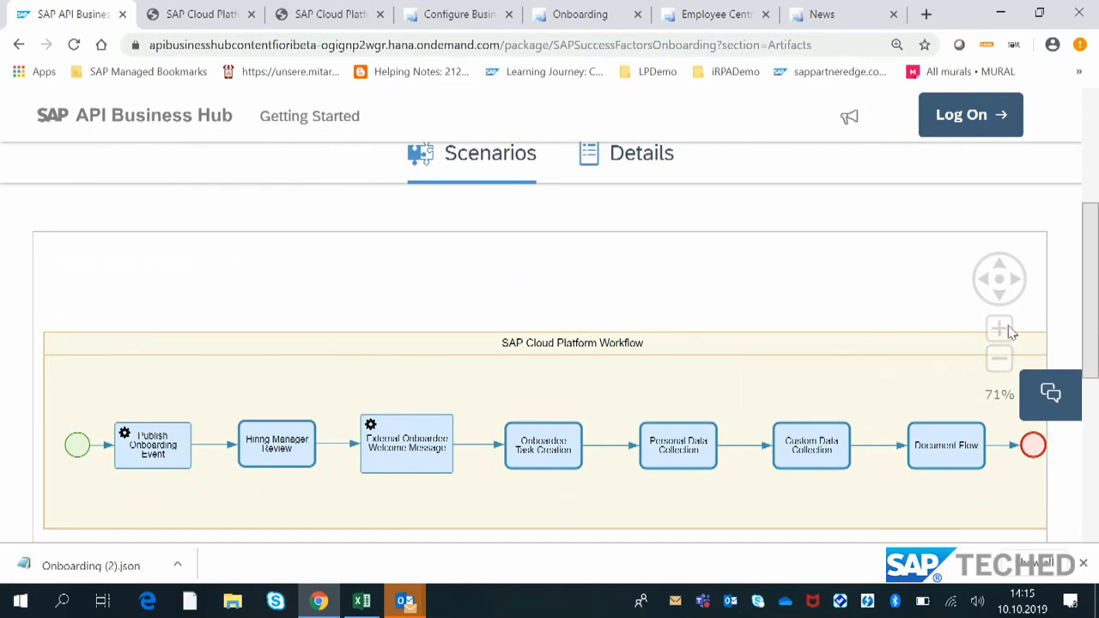
pyautogui.moveTo(1092, 324); pyautogui.dragTo(1092, 223)
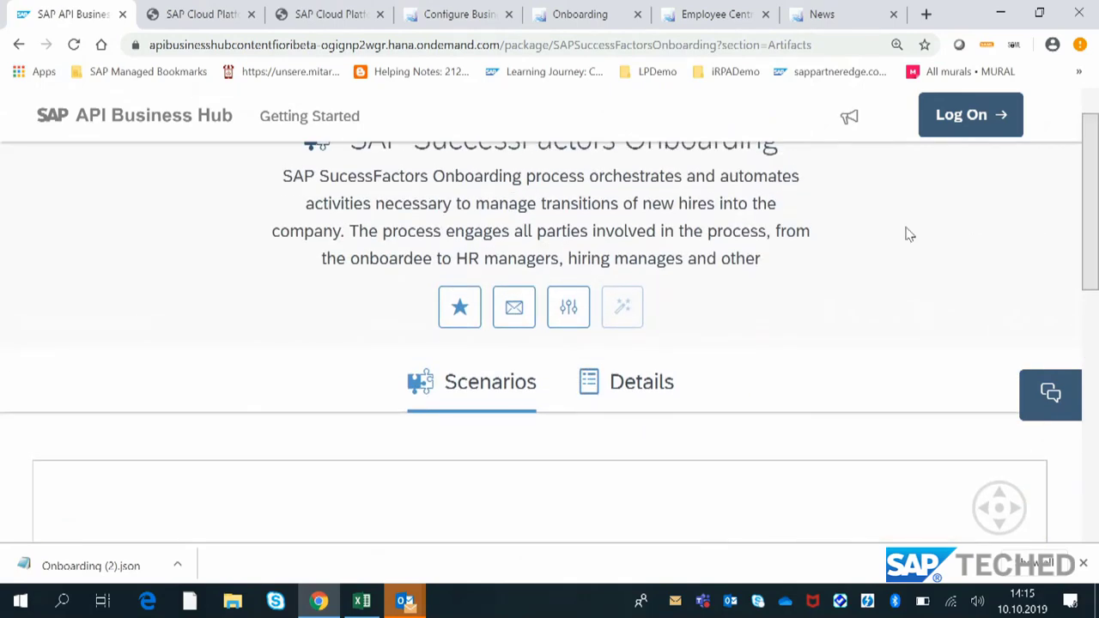
# Show the details of the SAP SuccessFactors Onboarding package and expand its full list of extensions.
pyautogui.click(636, 383)
pyautogui.moveTo(1096, 206); pyautogui.dragTo(1092, 330)
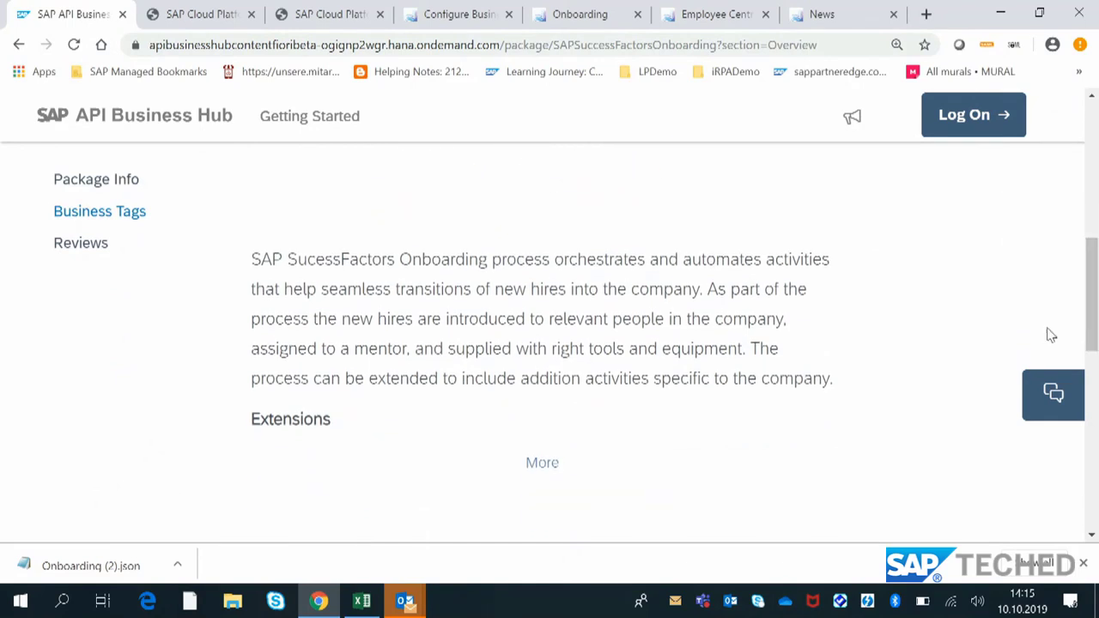
pyautogui.click(529, 465)
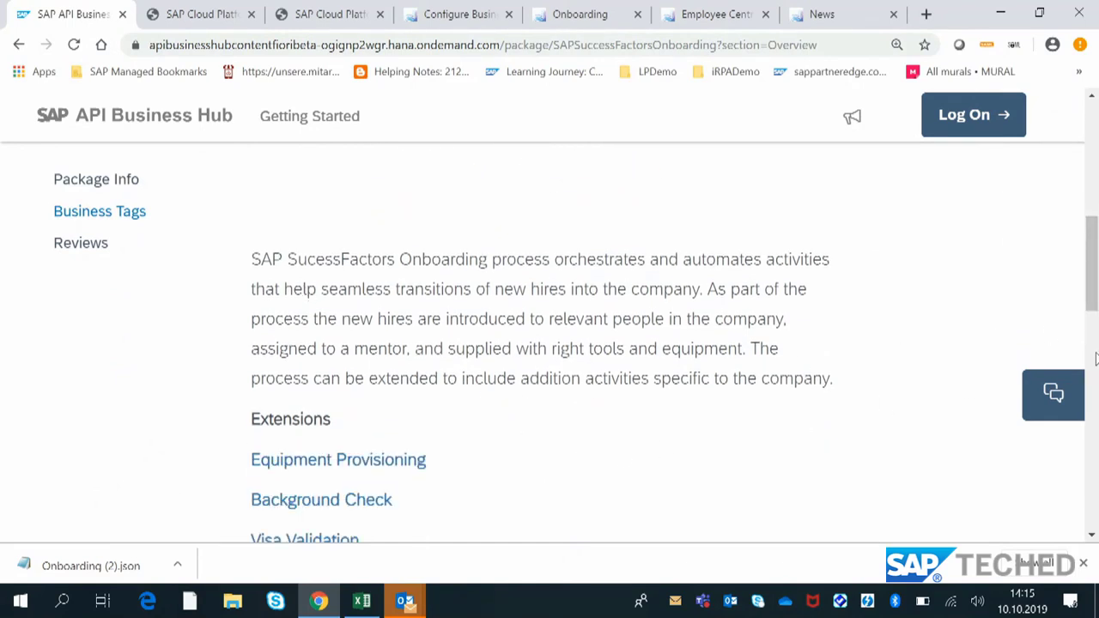
pyautogui.moveTo(1089, 285); pyautogui.dragTo(1089, 315)
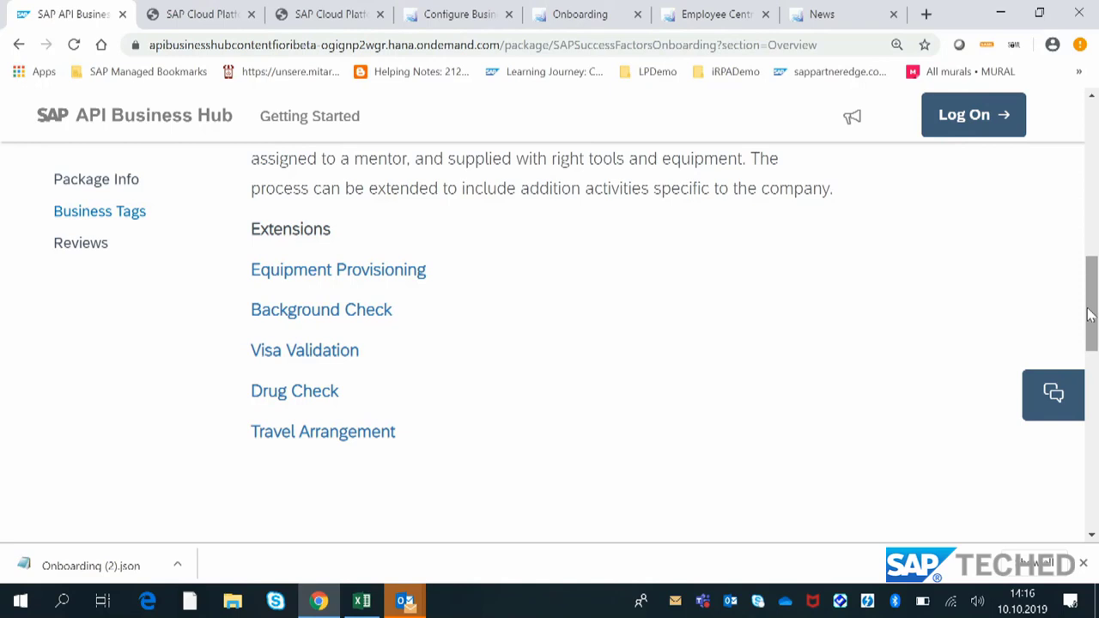
# Open the Equipment Provisioning extension package and review its scenario diagram from the New Hire event through Confirm Equipment.
pyautogui.click(333, 271)
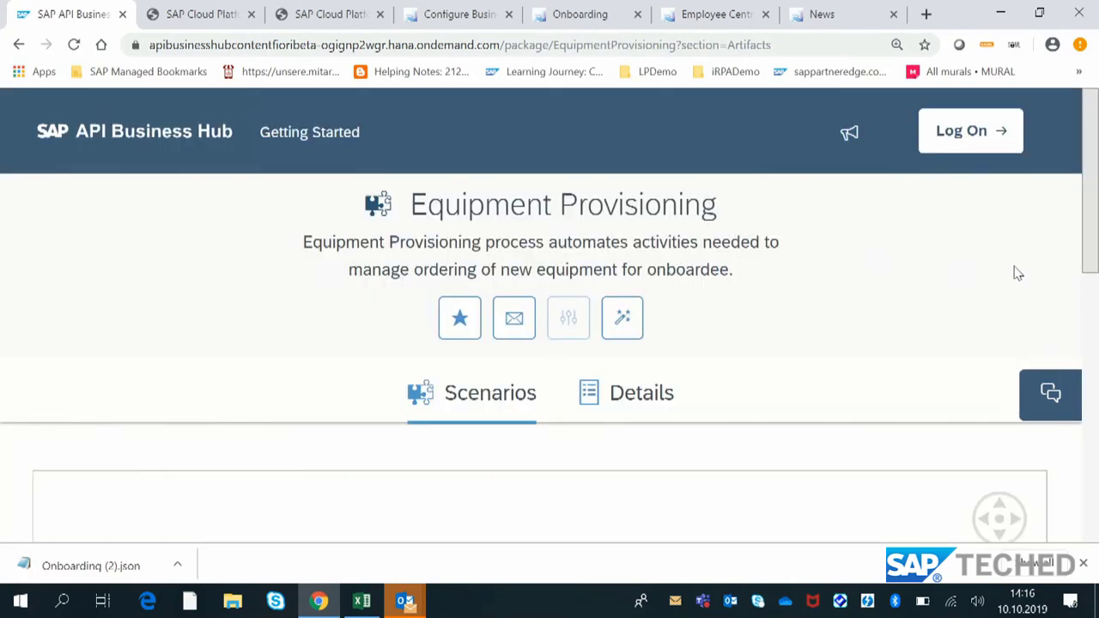
pyautogui.moveTo(1089, 260); pyautogui.dragTo(1097, 339)
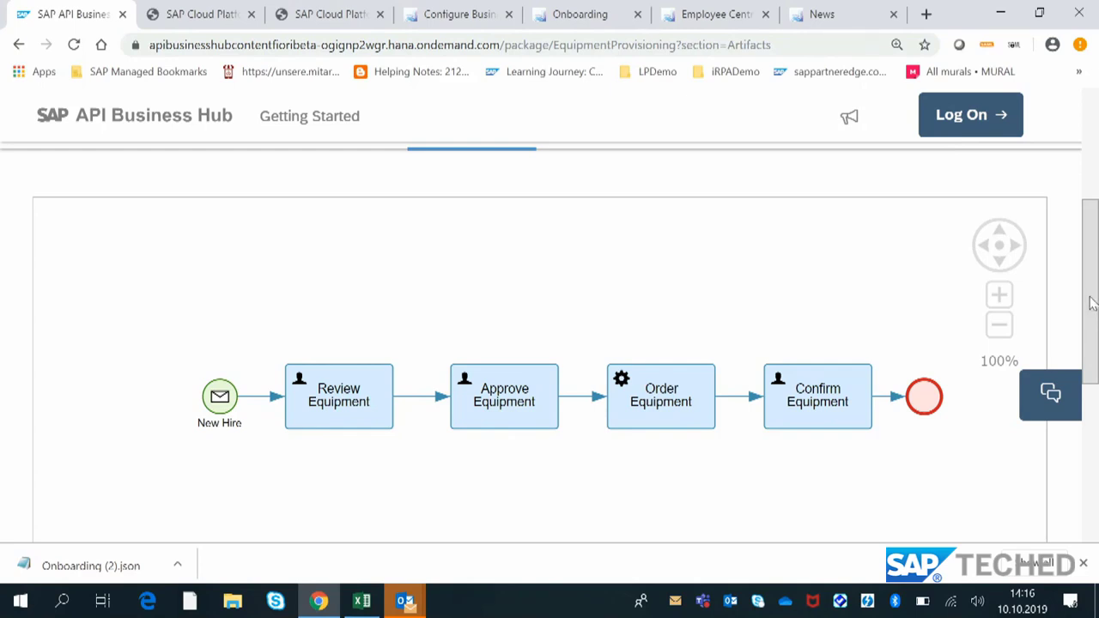
pyautogui.moveTo(1092, 295); pyautogui.dragTo(1069, 182)
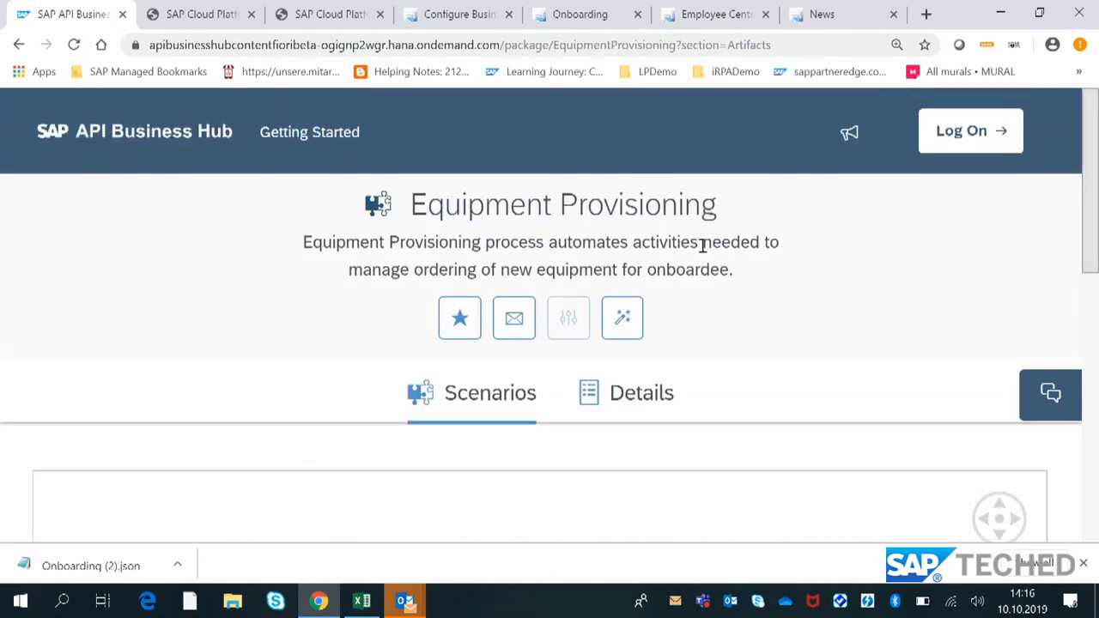
# Open the Equipment Provisioning recipe from its package, look over the architecture overview and start the recipe.
pyautogui.click(622, 318)
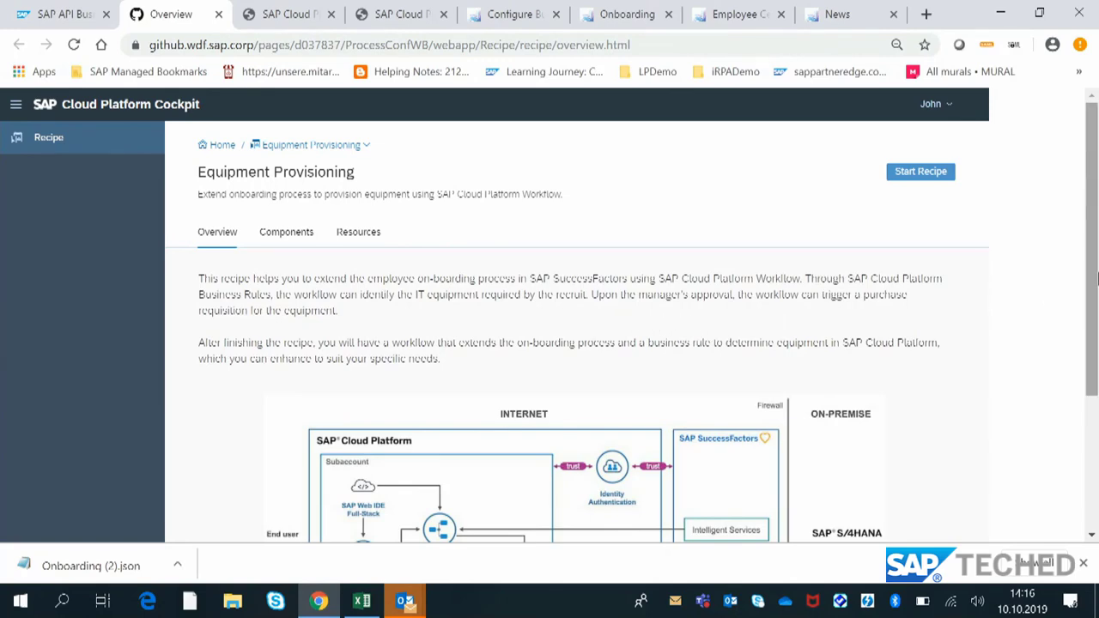
pyautogui.moveTo(1095, 276); pyautogui.dragTo(1096, 366)
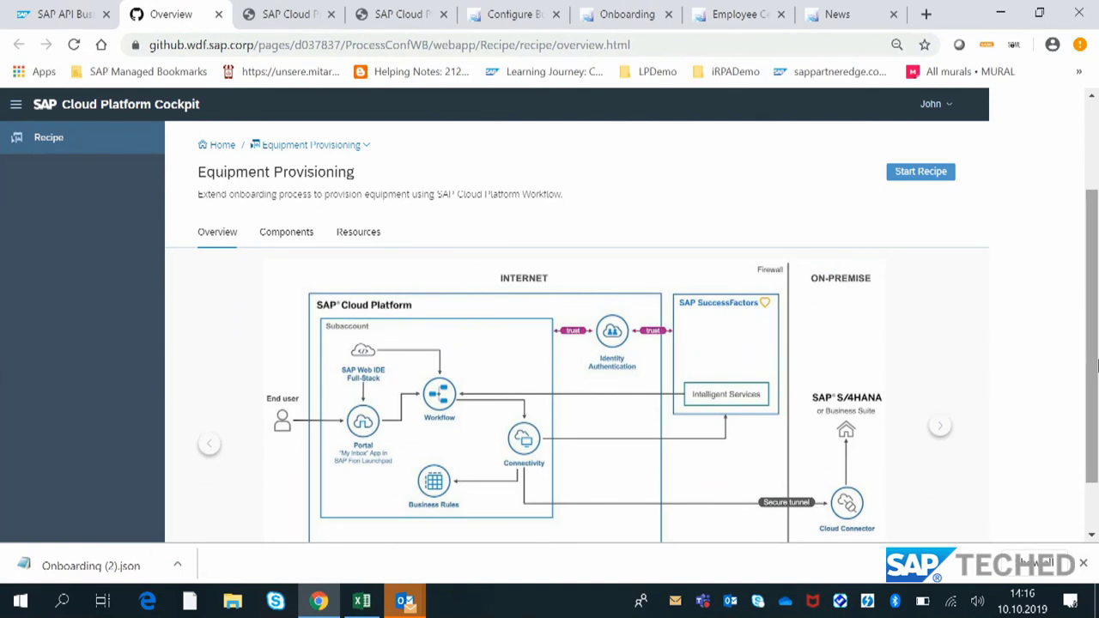
pyautogui.click(921, 173)
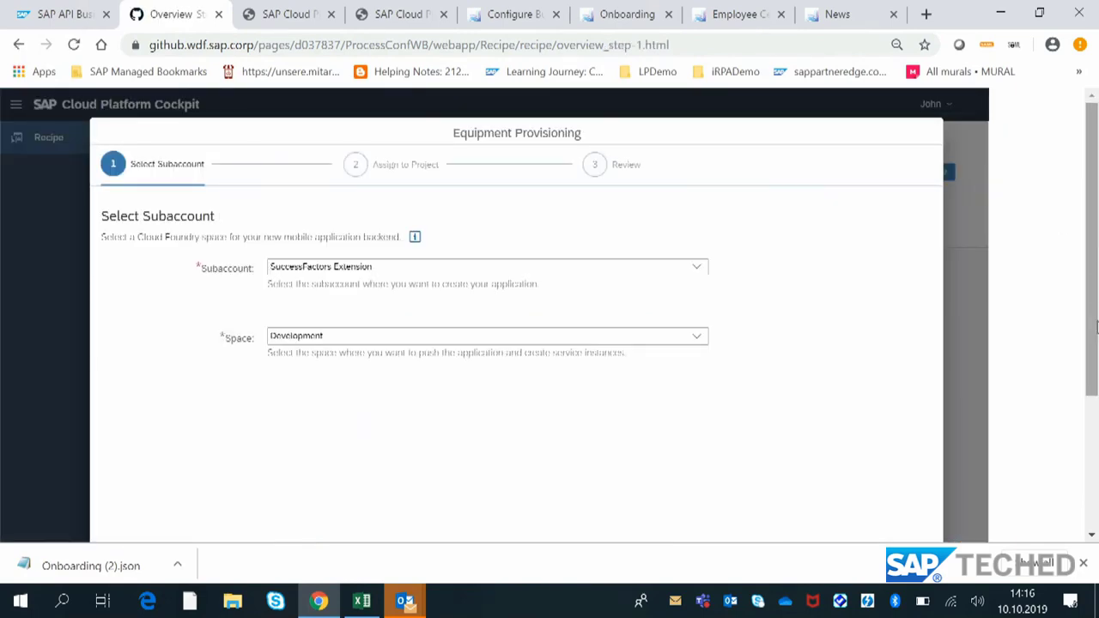
# Finalize the recipe with subaccount SuccessFactors Extension, space Development and the Hire to Retire Extensions project.
pyautogui.moveTo(1097, 330); pyautogui.dragTo(1096, 452)
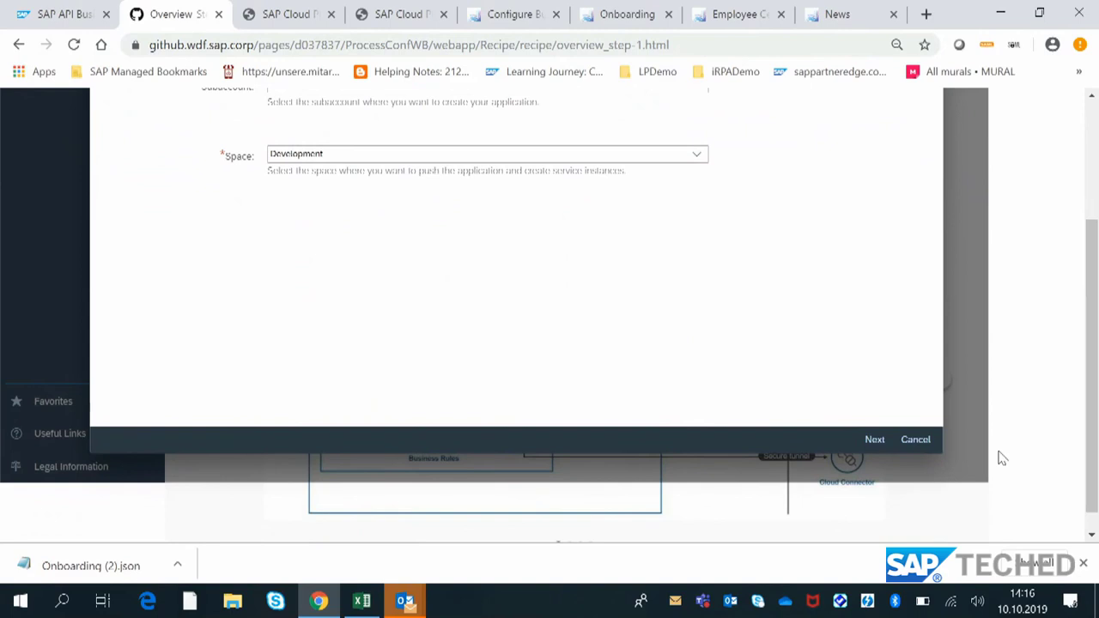
pyautogui.click(876, 439)
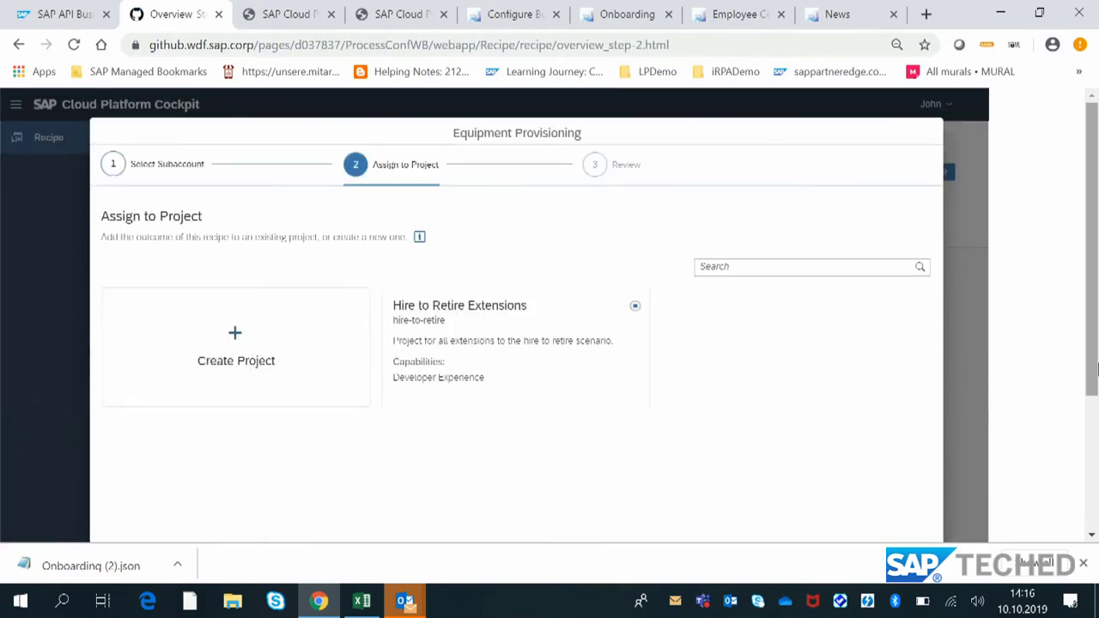
pyautogui.moveTo(1097, 352); pyautogui.dragTo(1096, 485)
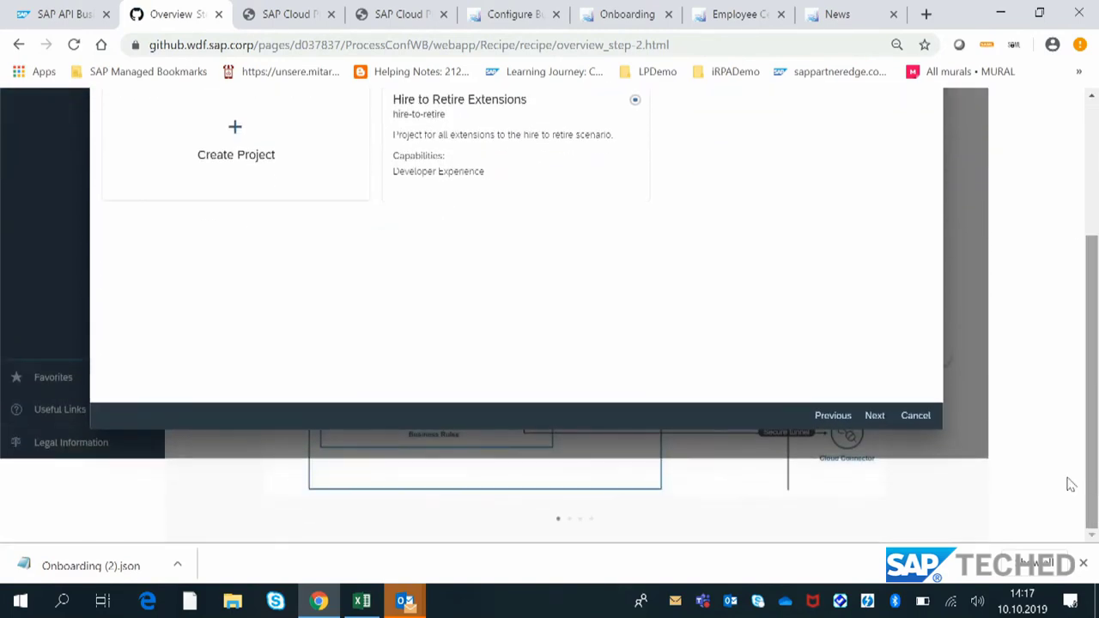
pyautogui.click(882, 421)
pyautogui.scroll(-5, 881, 425)
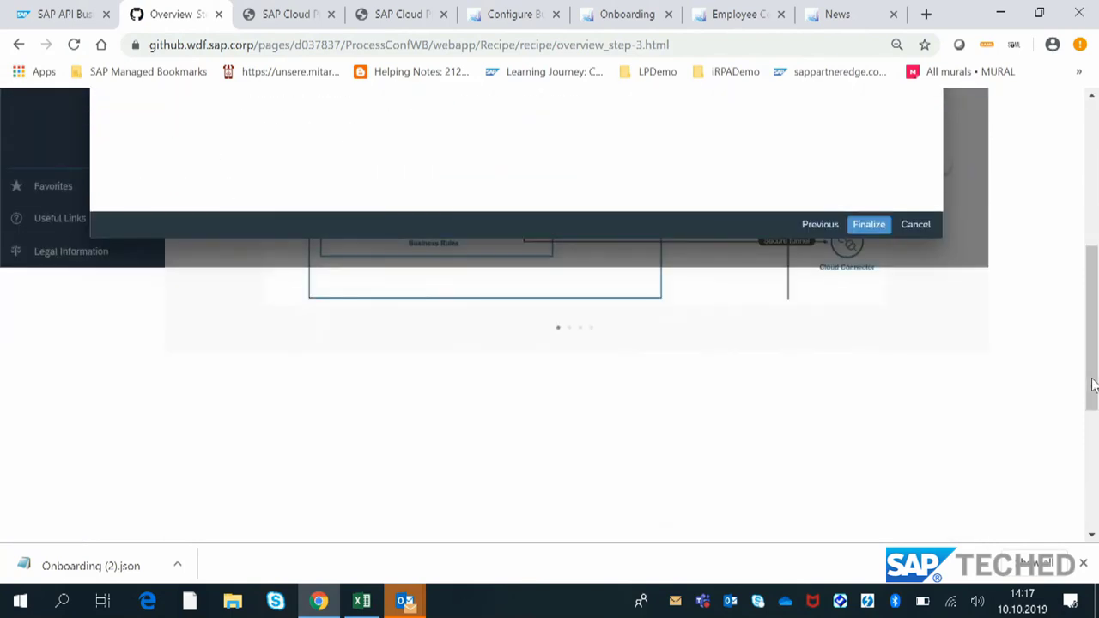
pyautogui.click(867, 226)
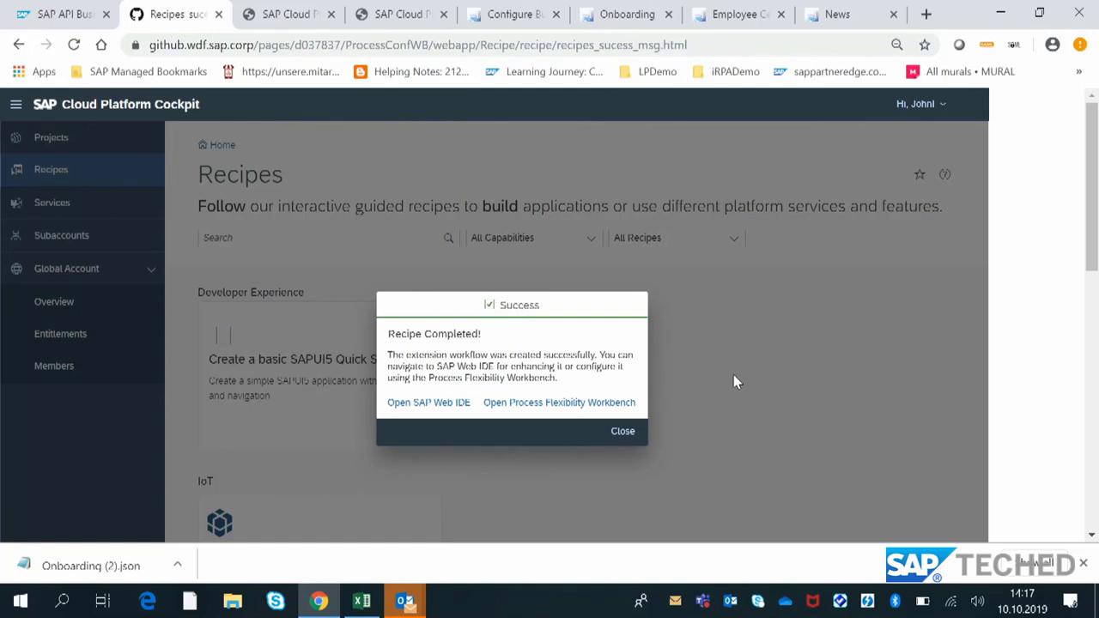
# Look at the generated EquipmentProvisioning workflow in SAP Web IDE, and return to the Equipment Provisioning package in SAP API Business Hub.
pyautogui.click(428, 402)
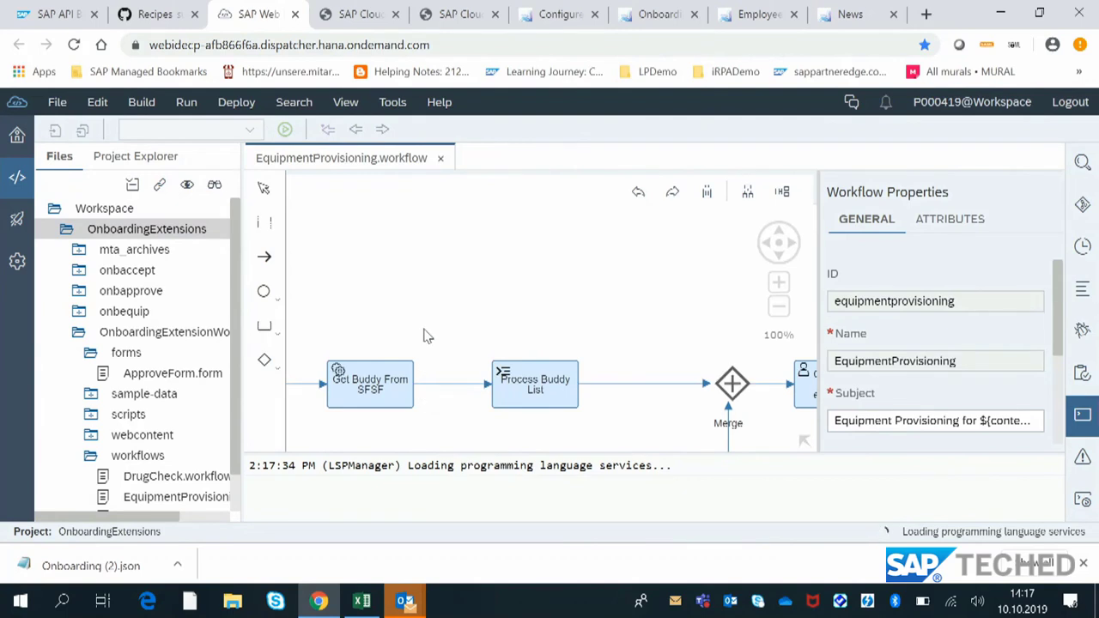
pyautogui.moveTo(501, 302); pyautogui.dragTo(424, 290)
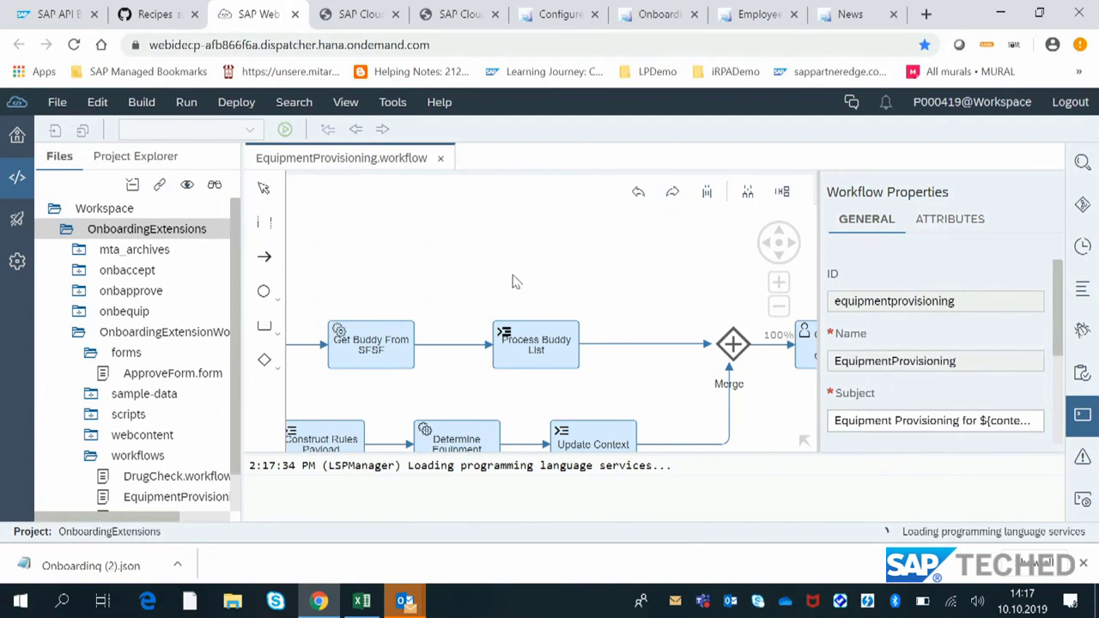
pyautogui.click(58, 13)
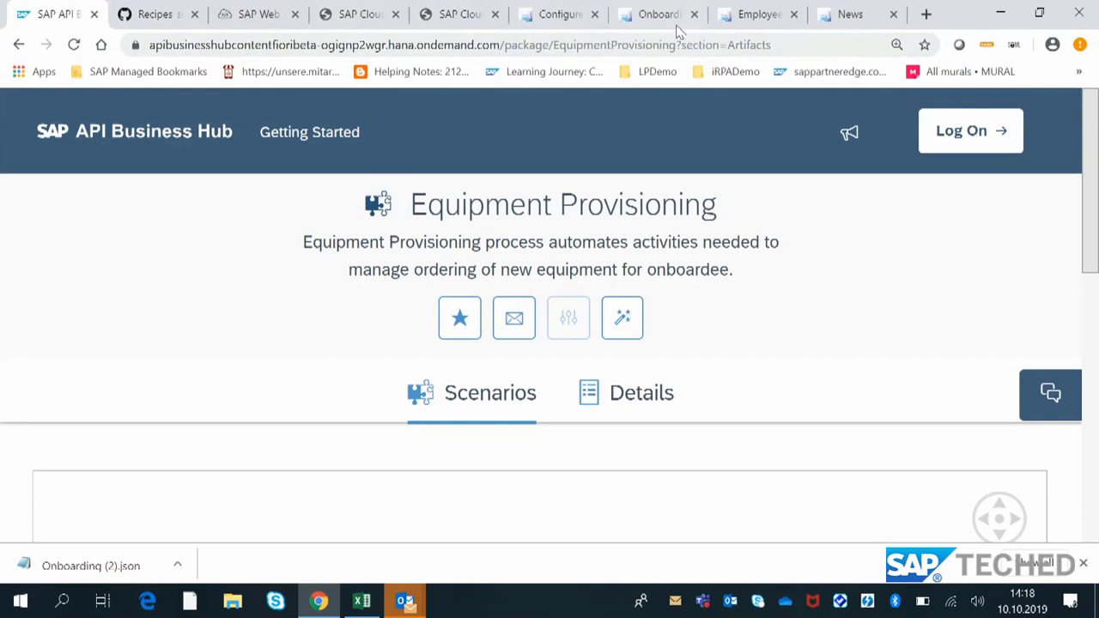
# Switch to the Employee Central launchpad, reload it, and ask CoPilot "How is my day" for the daily brief.
pyautogui.click(757, 10)
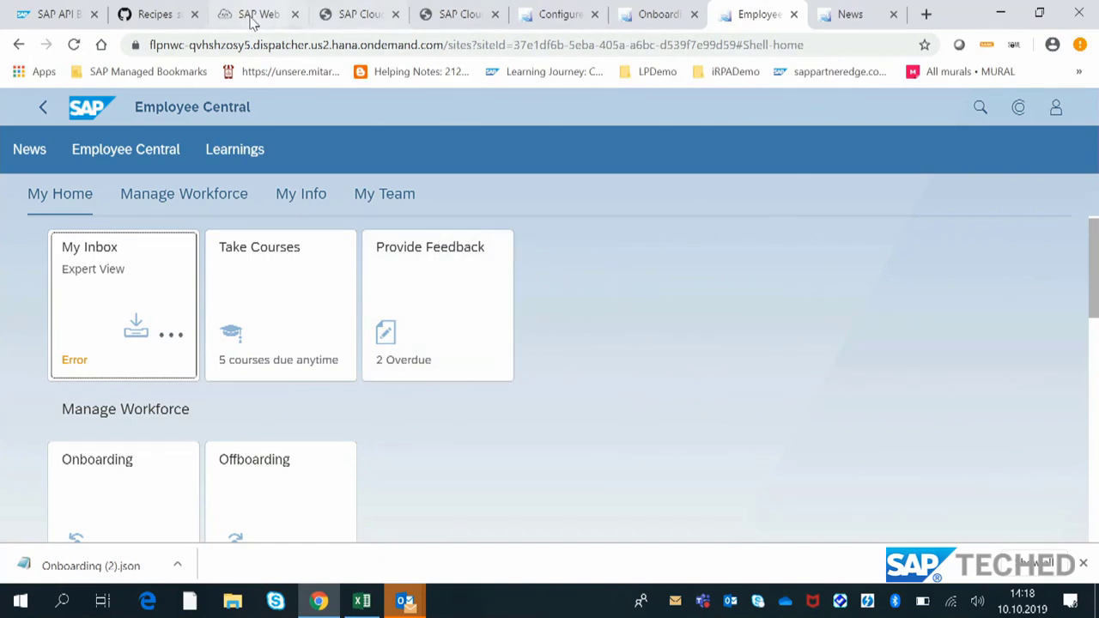
pyautogui.click(74, 44)
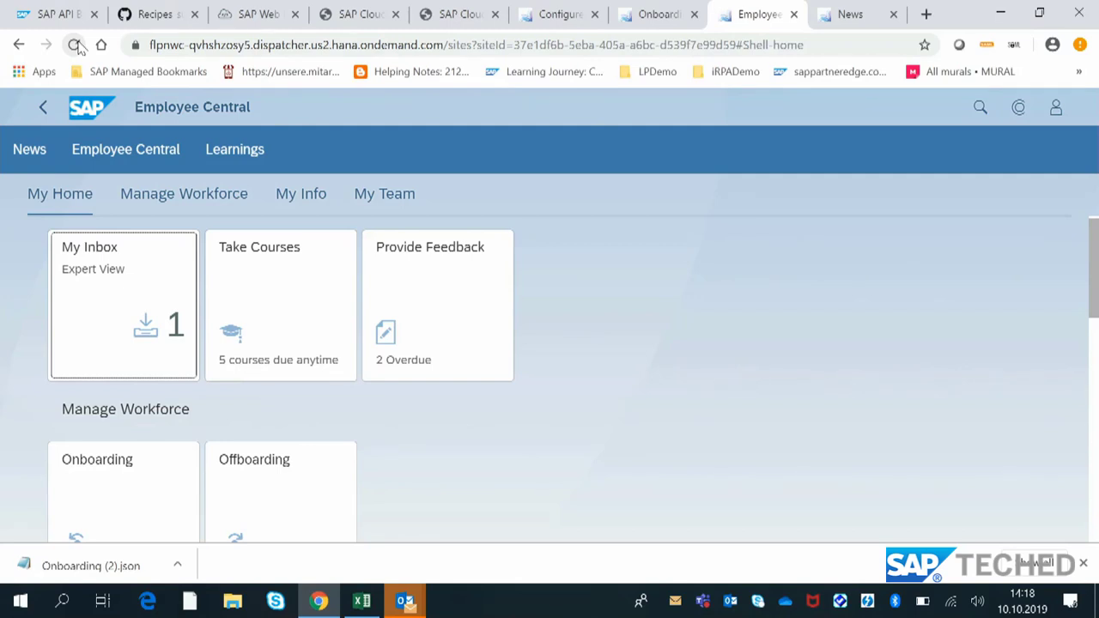
pyautogui.click(1021, 110)
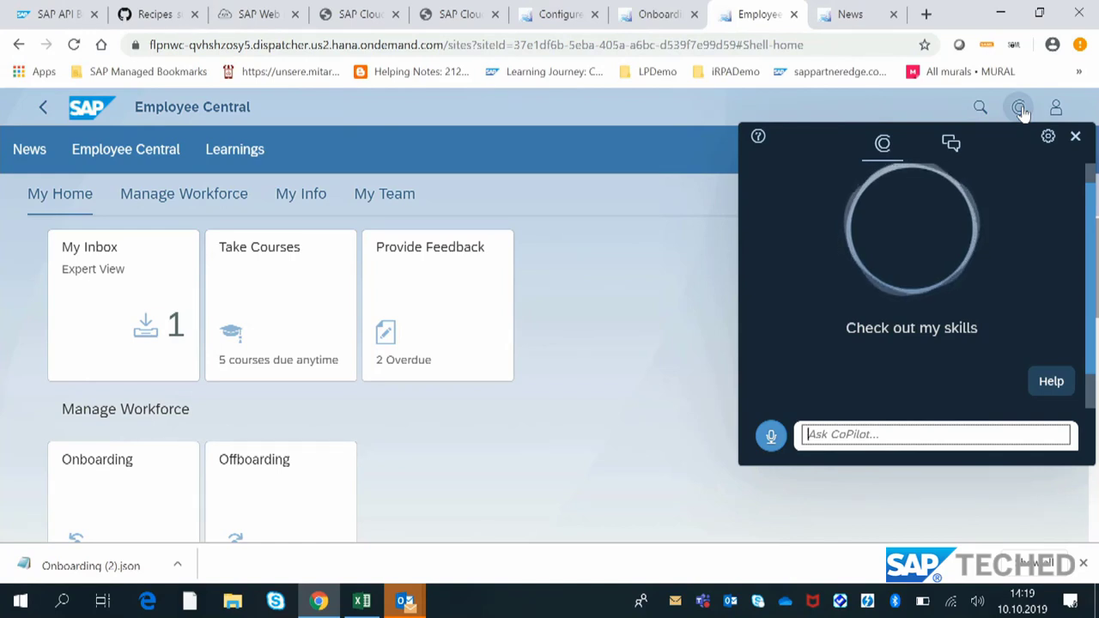
pyautogui.write('How is m')
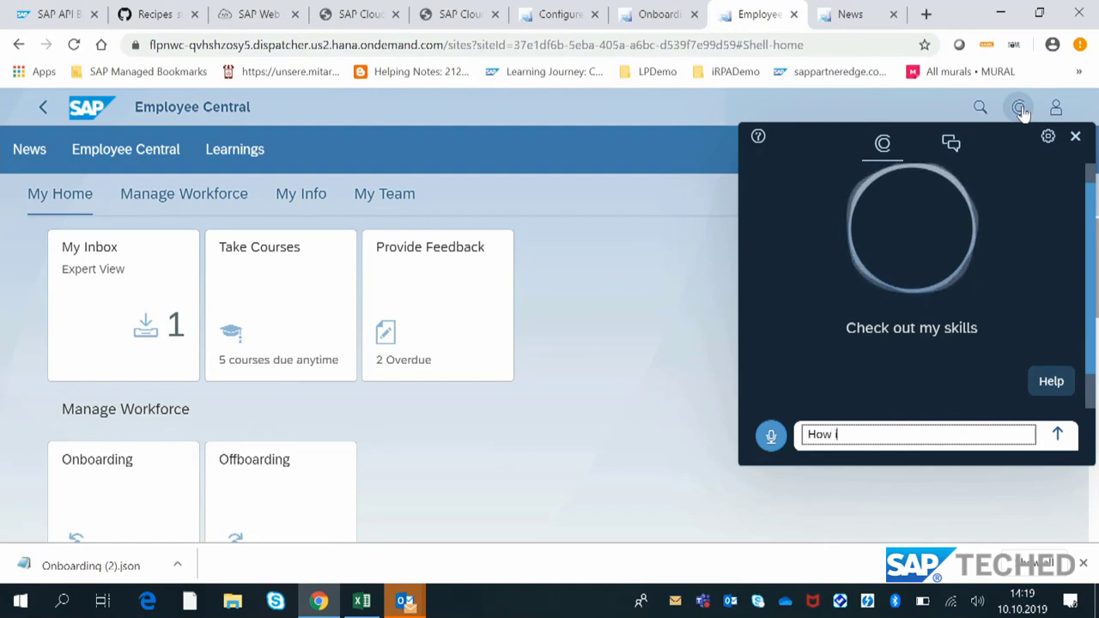
pyautogui.write('y day')
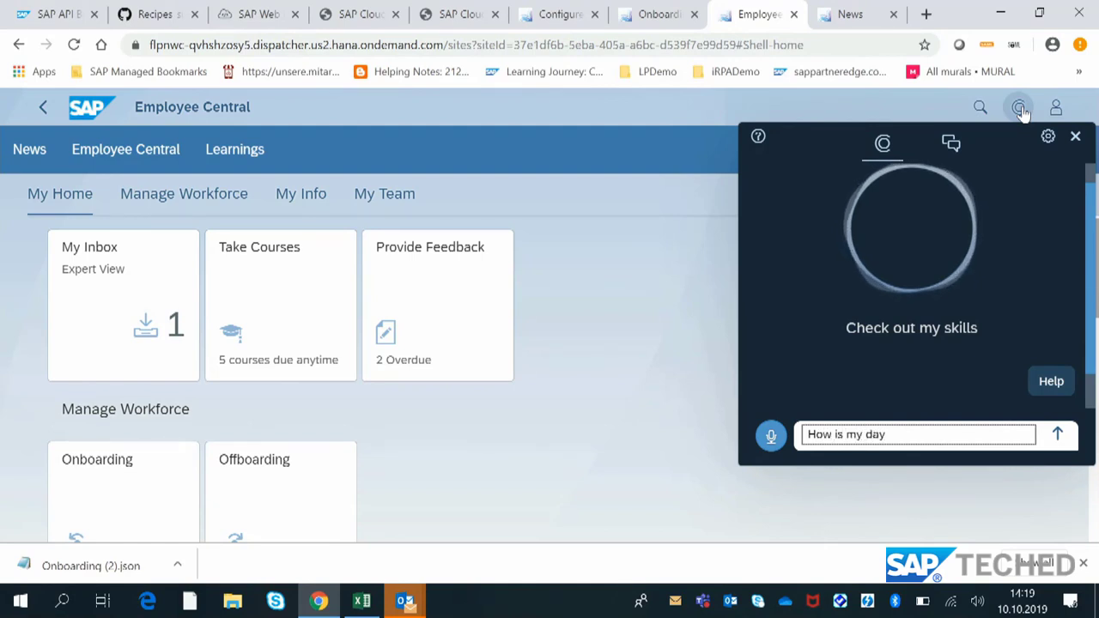
pyautogui.press('Return')
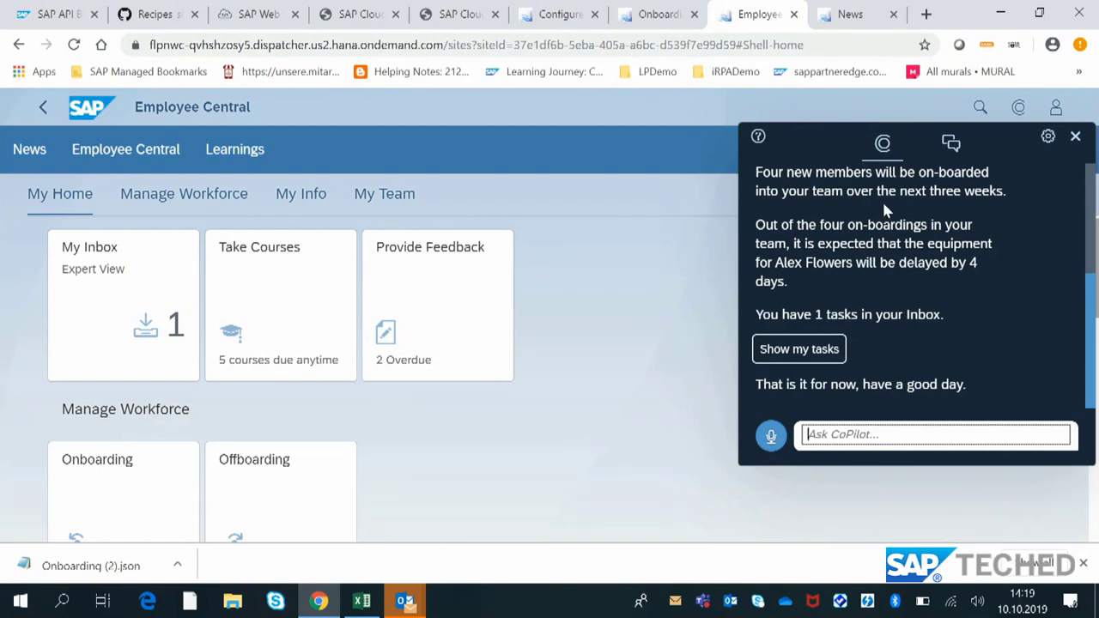
pyautogui.scroll(2, 1087, 300)
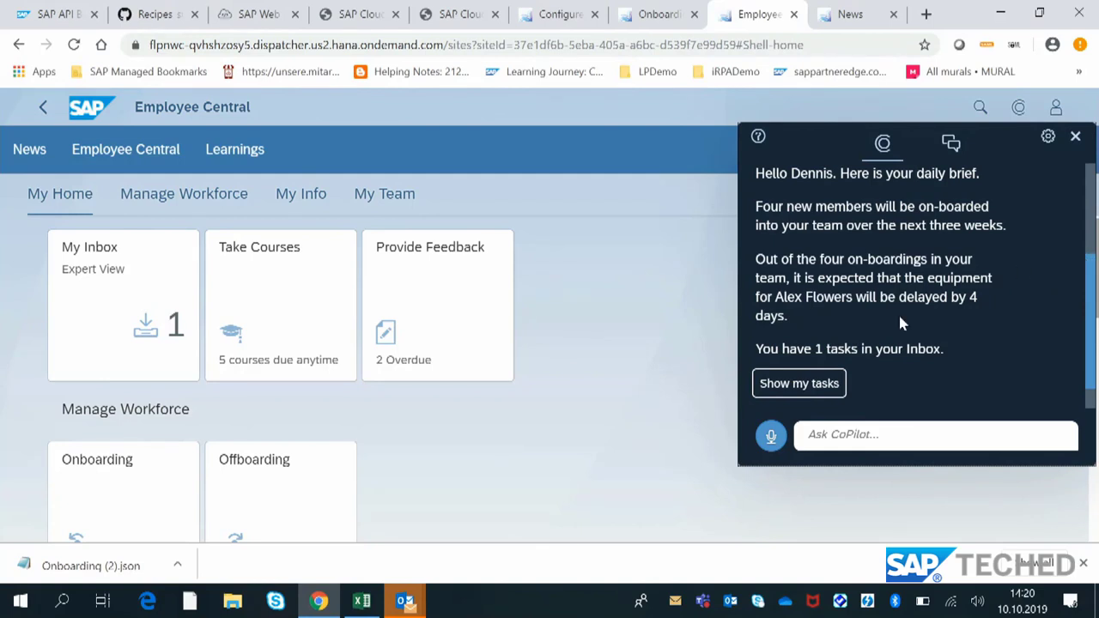
# Have CoPilot show the inbox tasks and read through the details of the Illness Leave request.
pyautogui.click(781, 393)
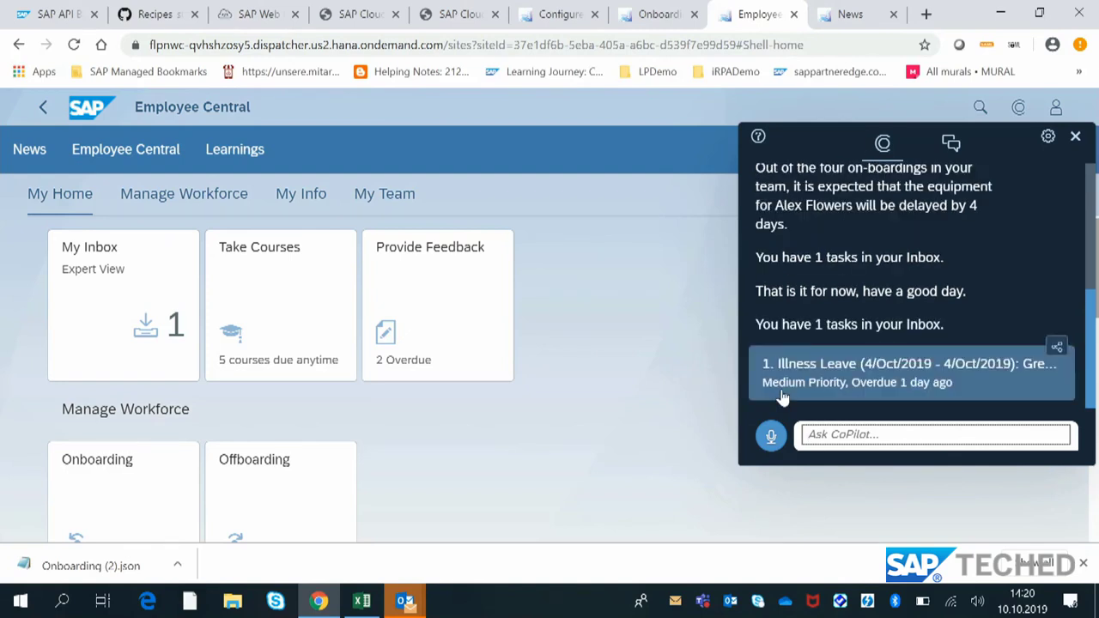
pyautogui.click(823, 371)
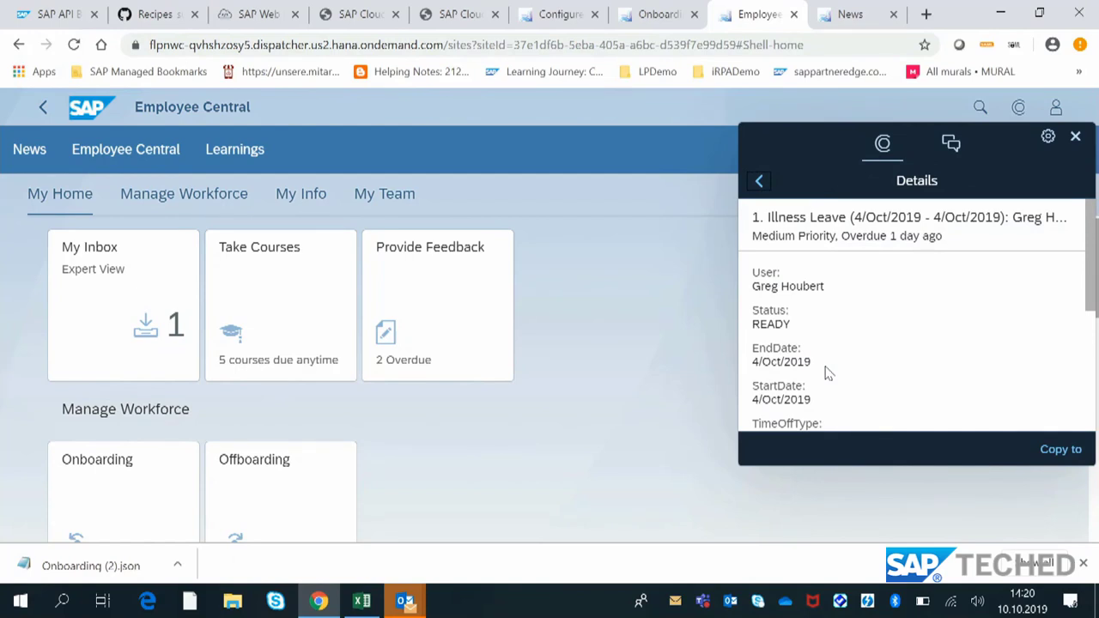
pyautogui.moveTo(1089, 247); pyautogui.dragTo(1087, 316)
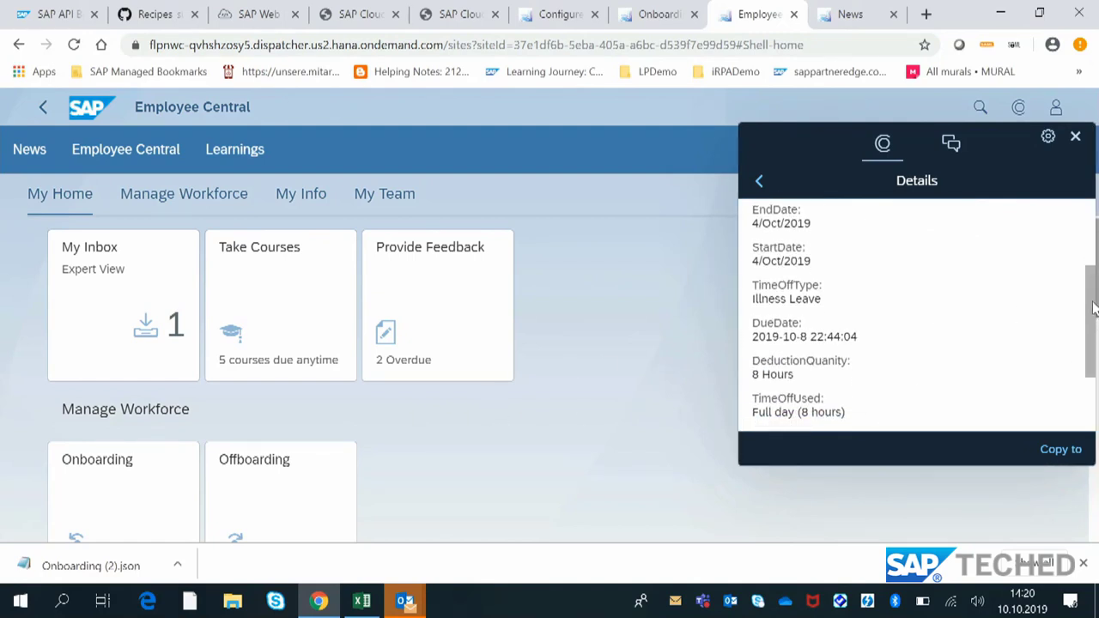
pyautogui.moveTo(1091, 306); pyautogui.dragTo(1096, 355)
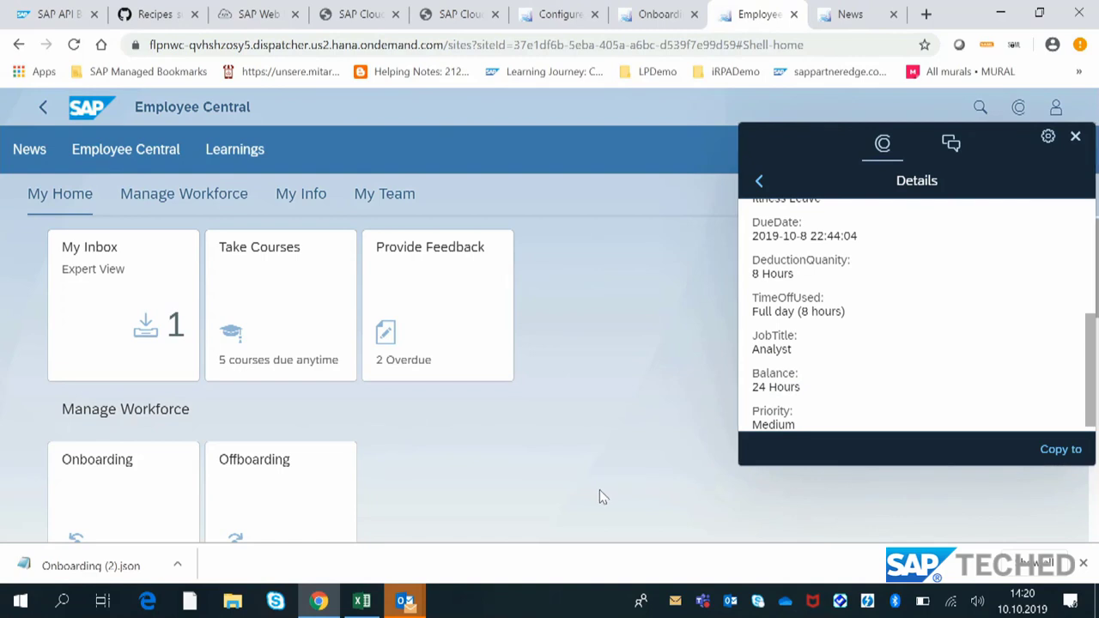
# Open the Onboarding app, dismiss CoPilot, and open the record of the Information Technology new hire starting October 17, 2019.
pyautogui.click(98, 491)
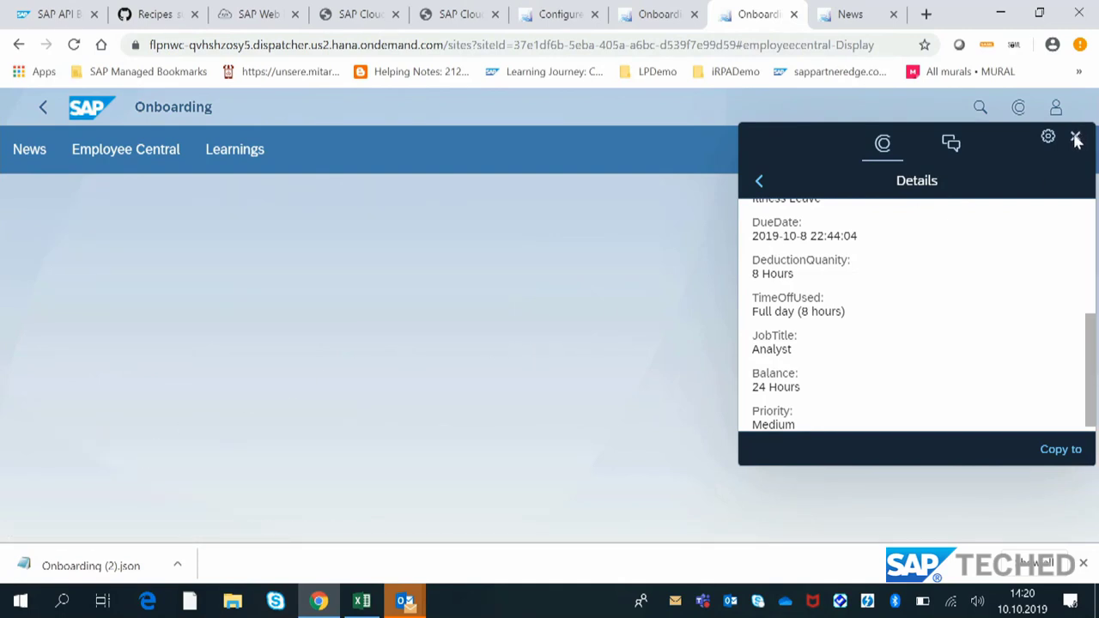
pyautogui.click(1077, 140)
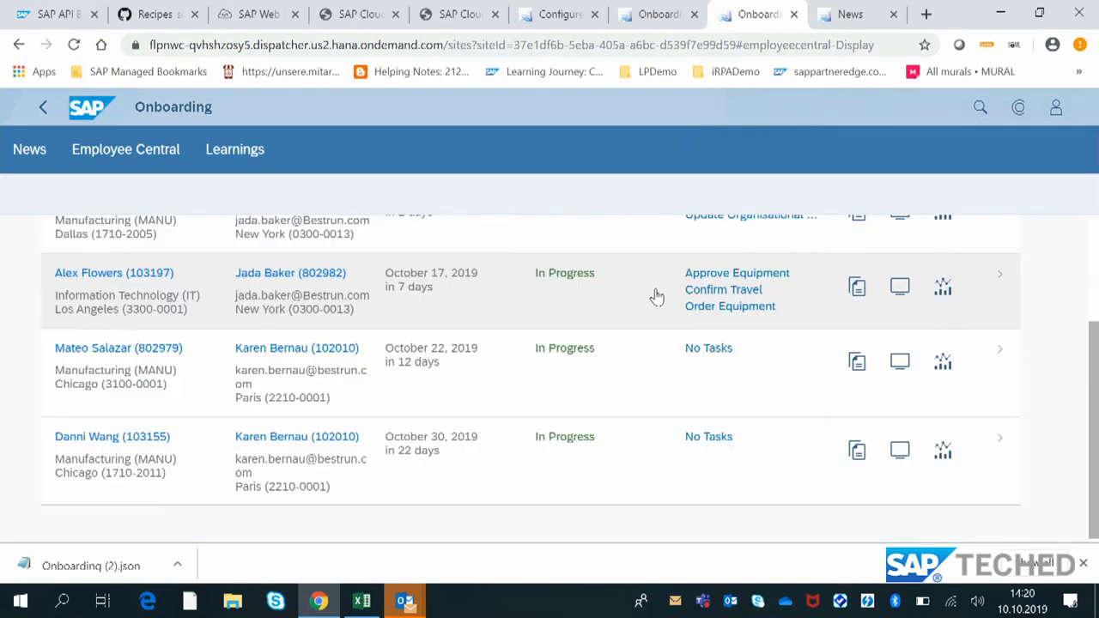
pyautogui.moveTo(1094, 424); pyautogui.dragTo(1079, 366)
pyautogui.click(83, 322)
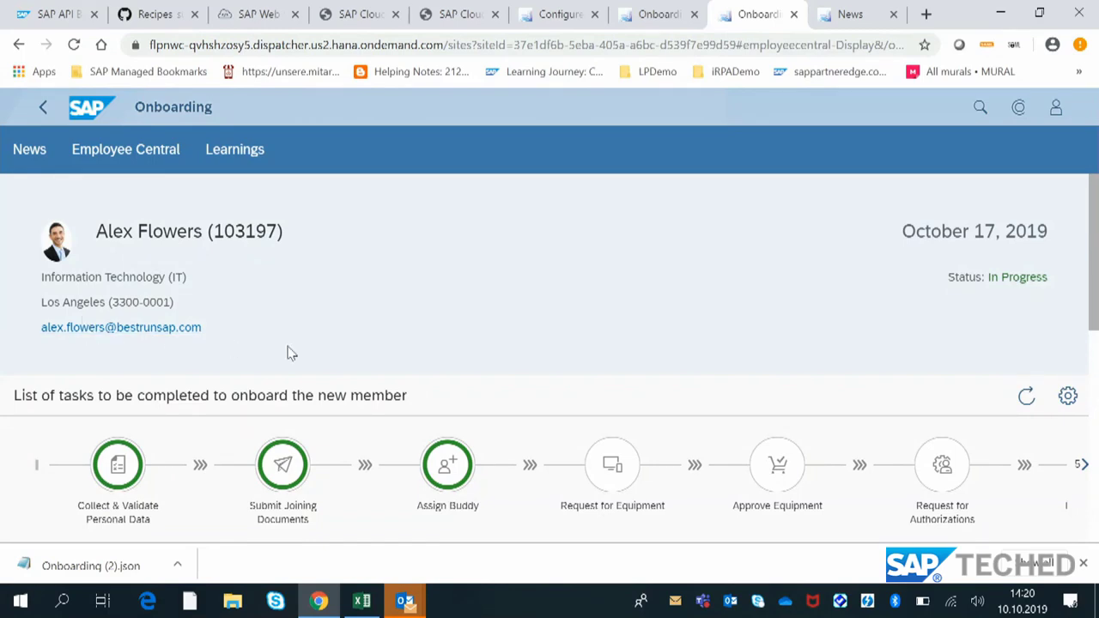
# Examine the new hire's onboarding progress chain and the task list with due dates, processors and statuses.
pyautogui.moveTo(1095, 284); pyautogui.dragTo(1096, 318)
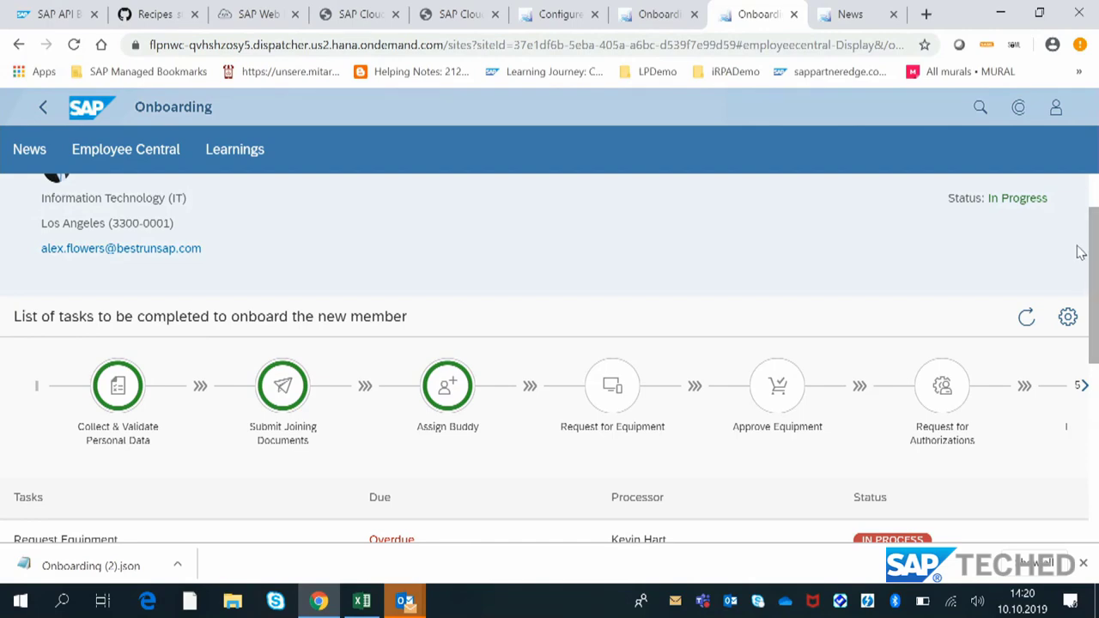
pyautogui.moveTo(1096, 296); pyautogui.dragTo(1095, 330)
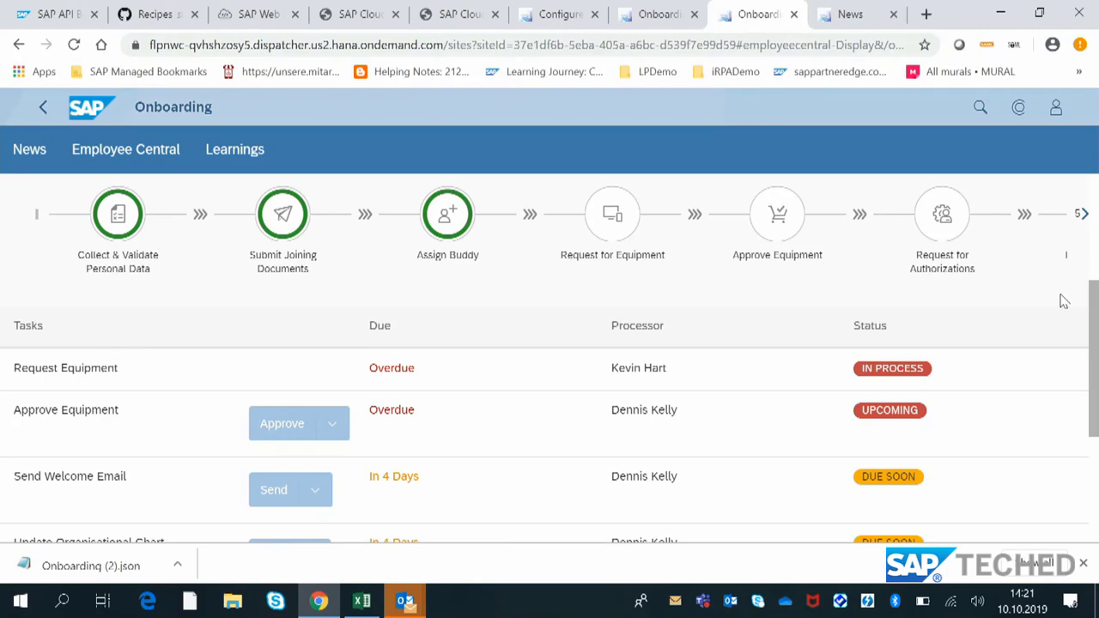
pyautogui.moveTo(1096, 301); pyautogui.dragTo(1096, 417)
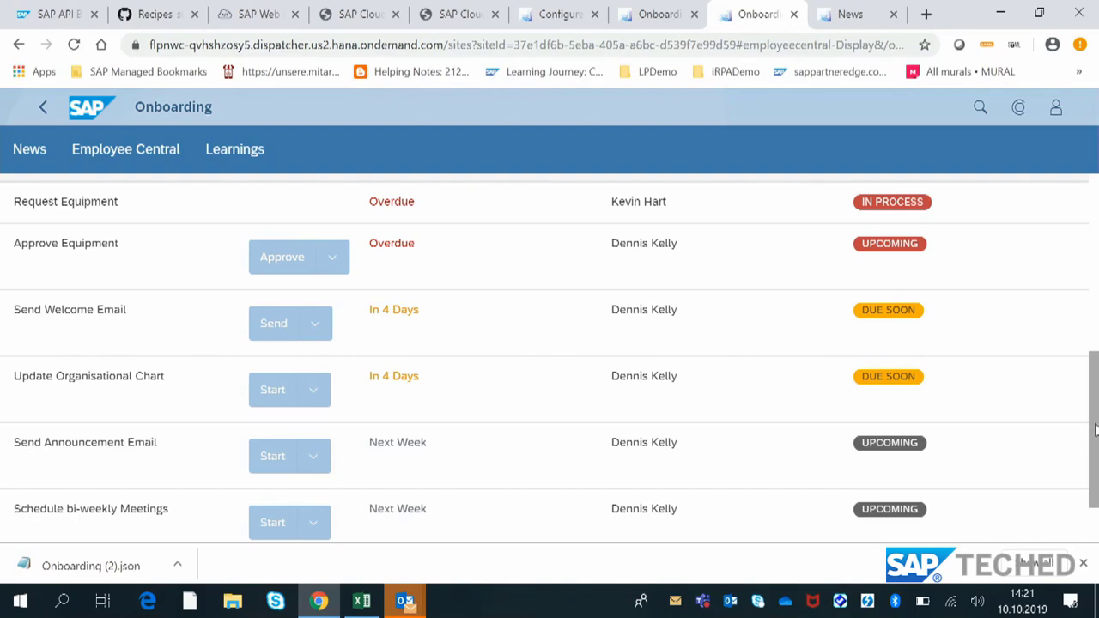
pyautogui.moveTo(1097, 429); pyautogui.dragTo(1096, 288)
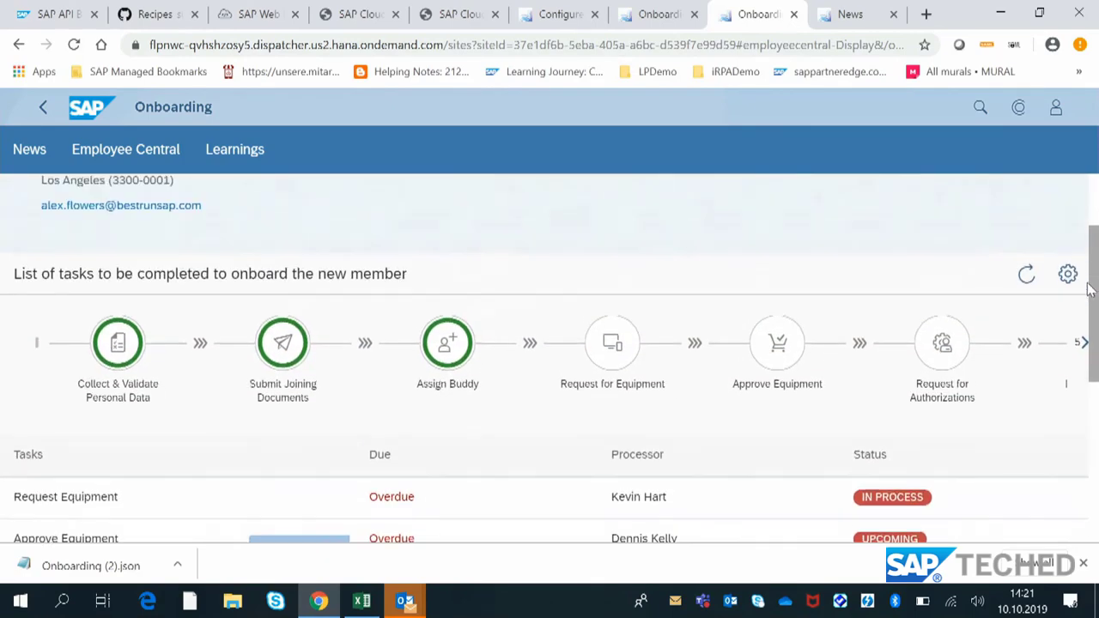
# Leave the new hire's record and bring CoPilot back from the leave request details to its conversation, ready for another question.
pyautogui.click(43, 110)
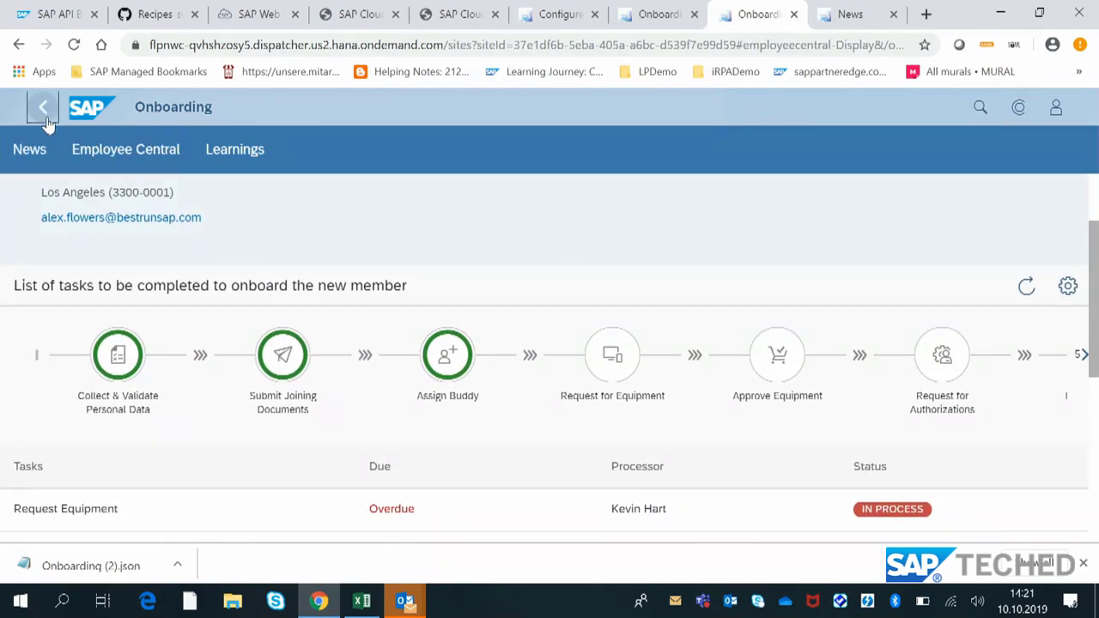
pyautogui.click(1018, 107)
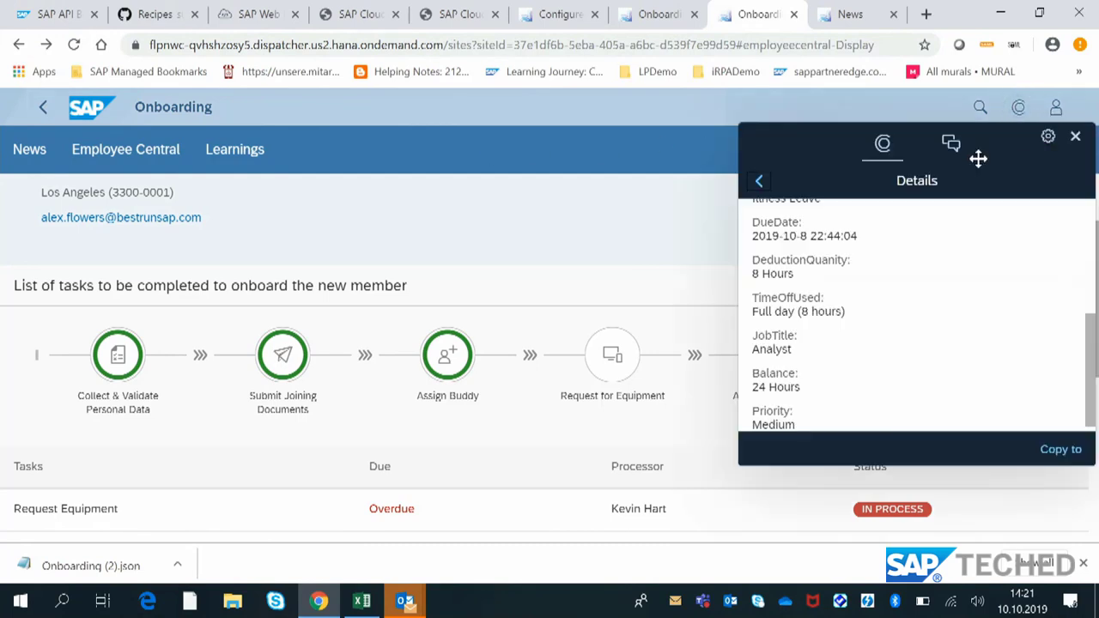
pyautogui.click(757, 180)
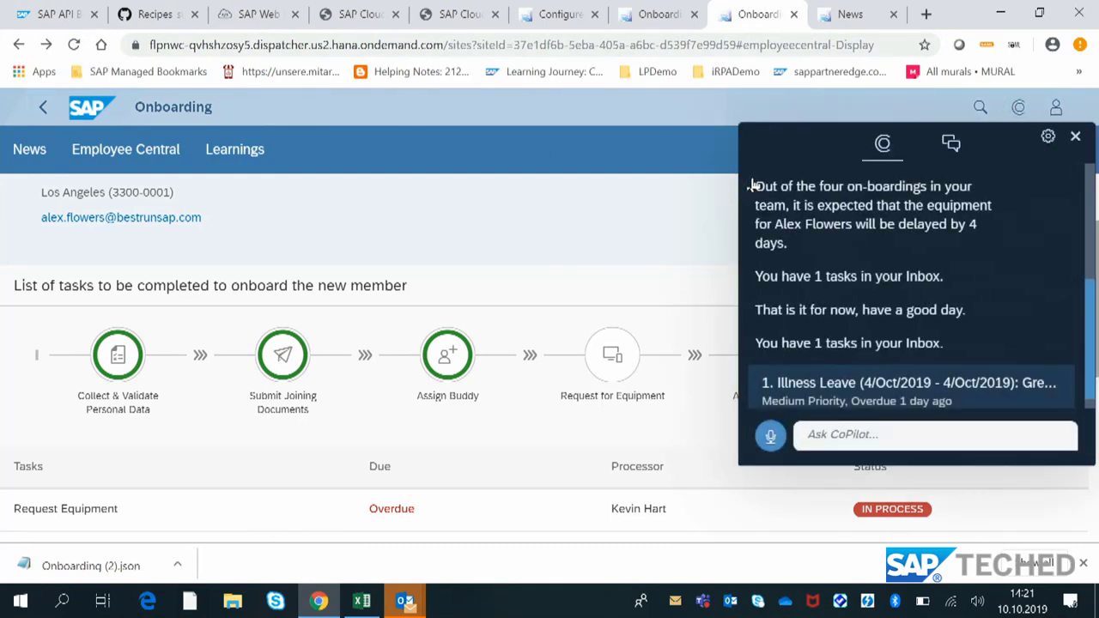
pyautogui.click(867, 438)
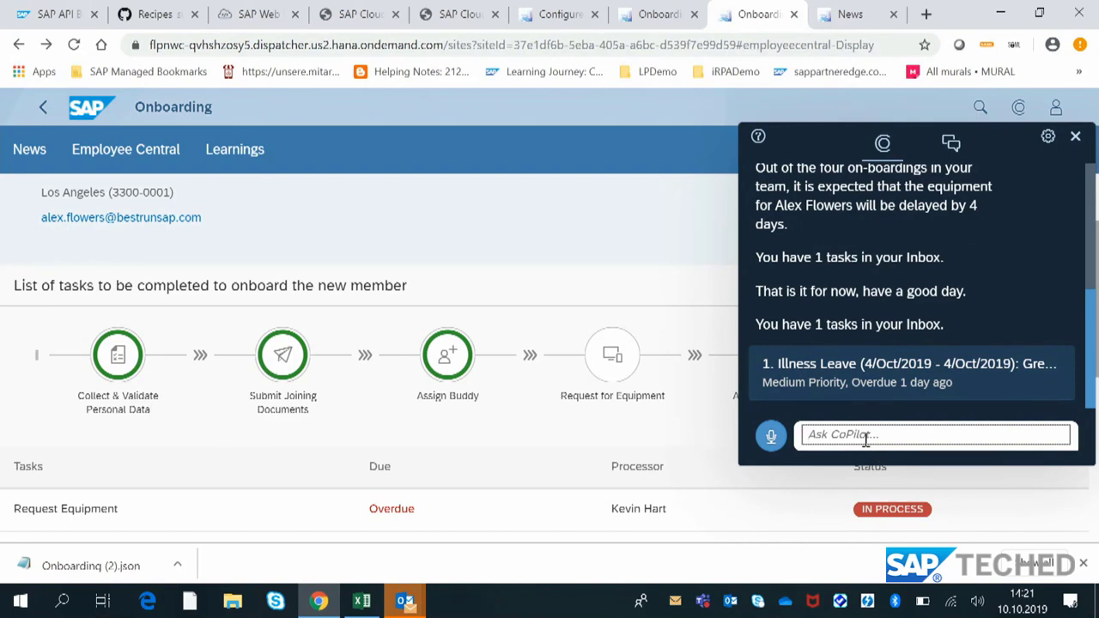